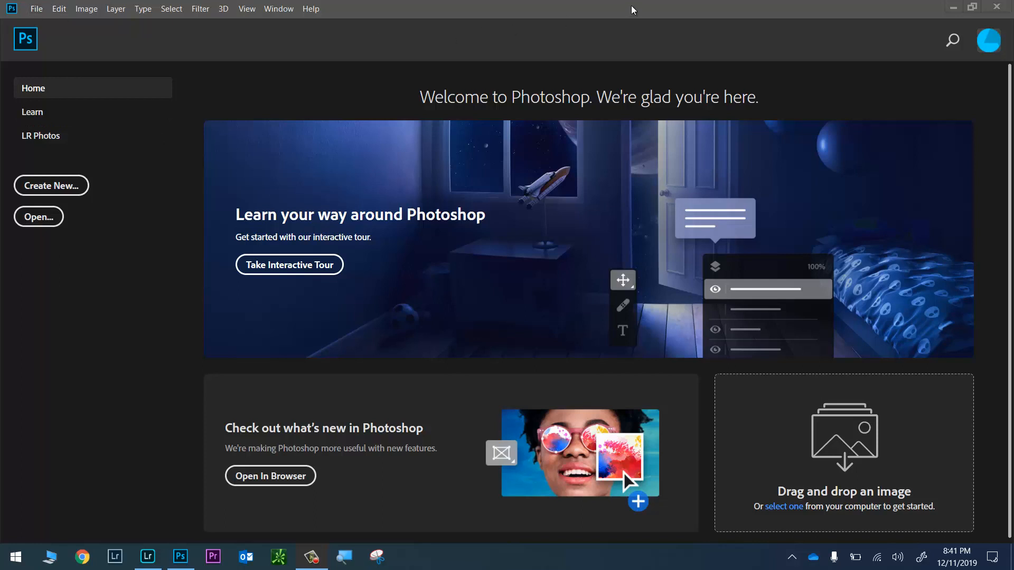
Step: Create a new document 8 inches wide and 10 inches high at 300 pixels/inch in RGB Color with a white background
click(31, 8)
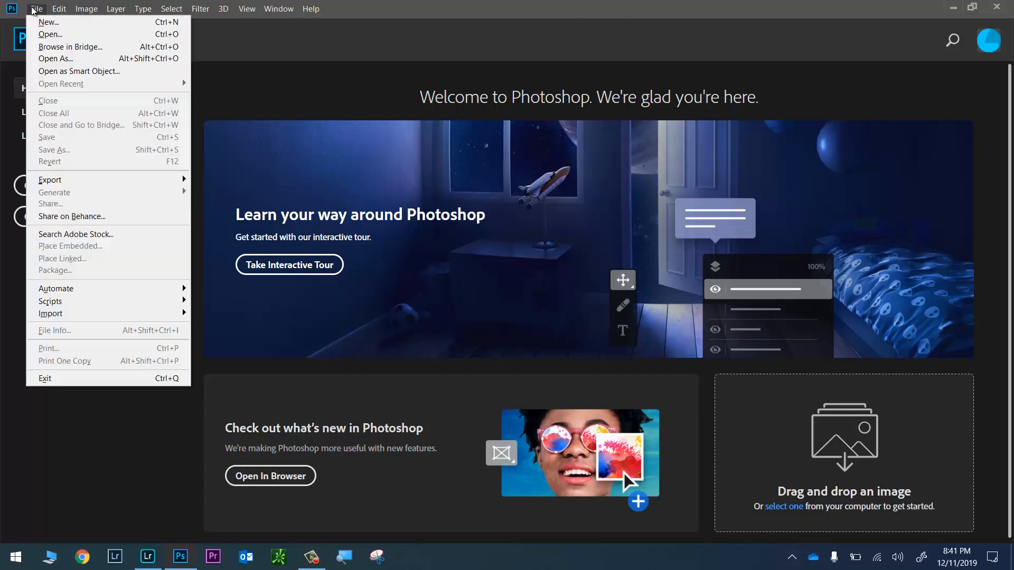
click(470, 33)
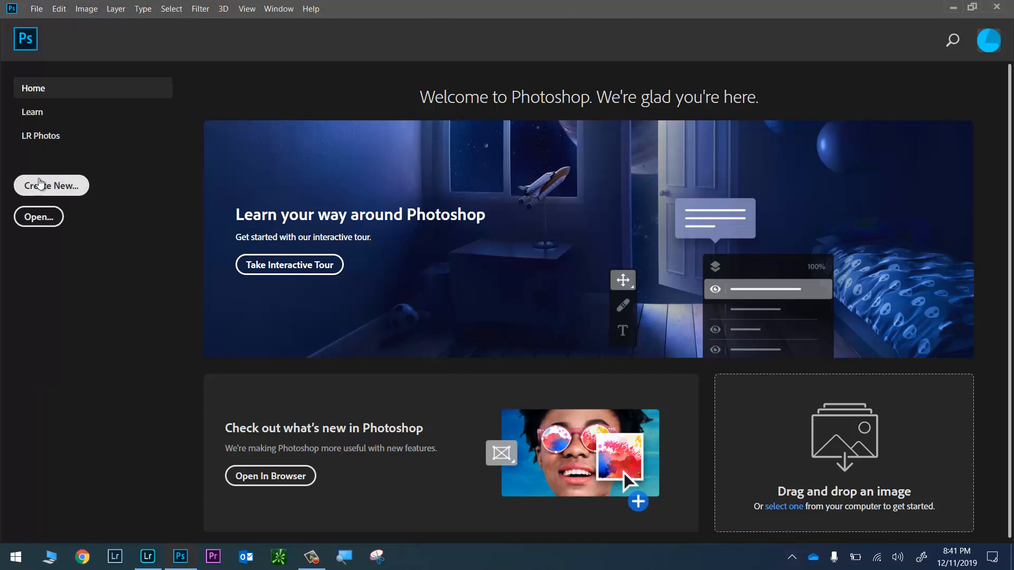
click(49, 187)
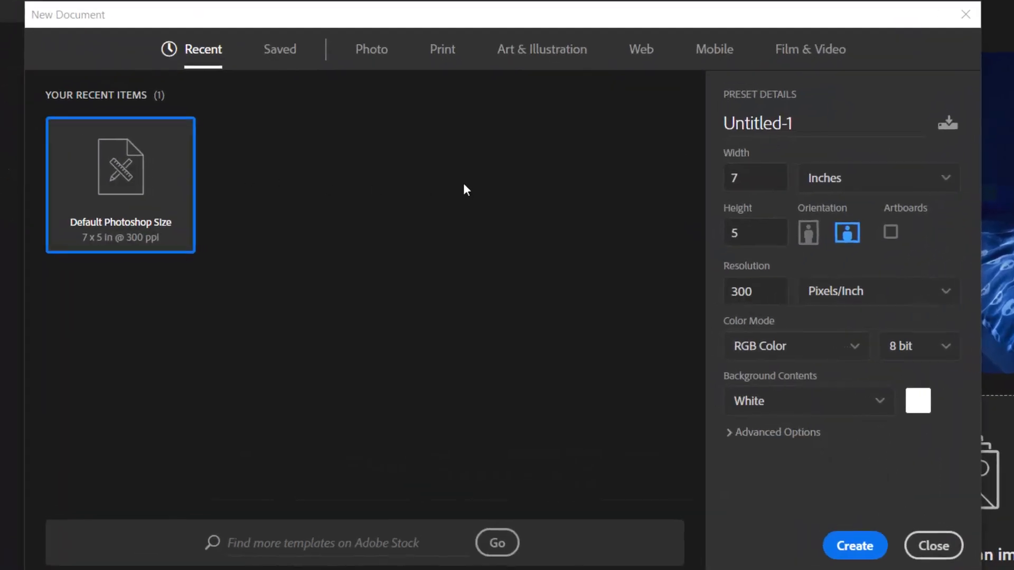
click(823, 180)
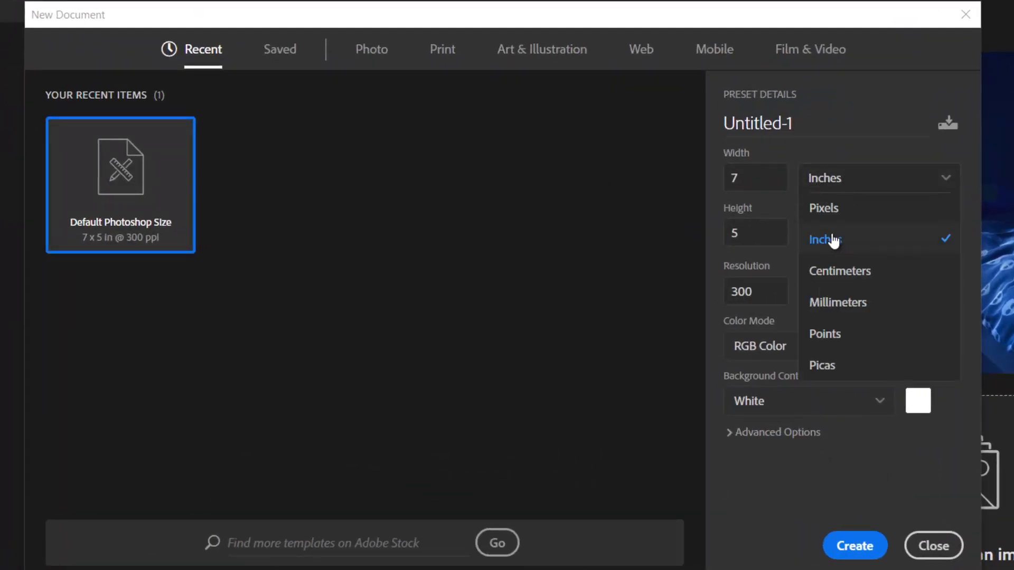
click(846, 243)
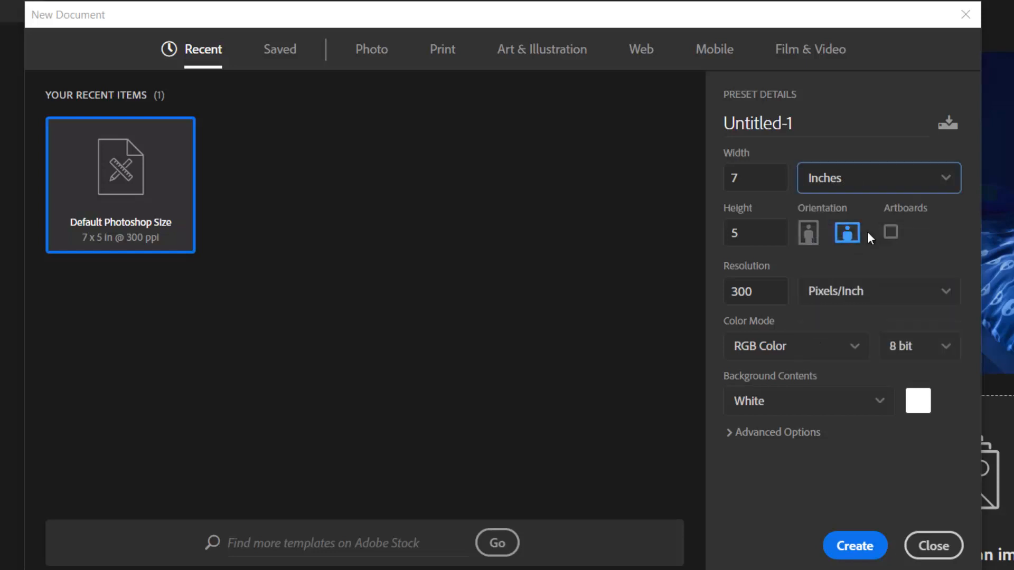
click(760, 178)
text(8)
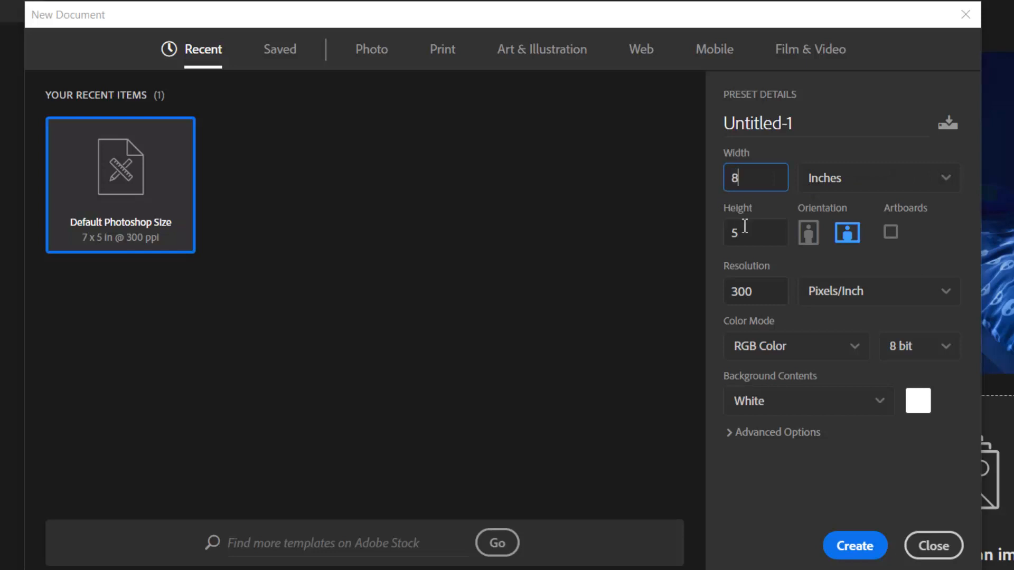
key(Tab)
text(10)
click(766, 291)
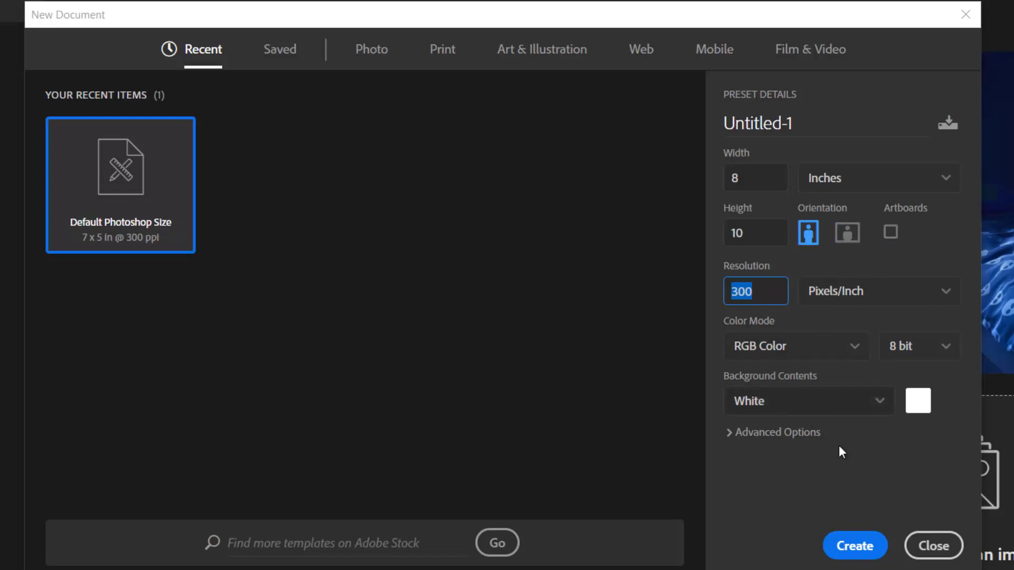
click(854, 546)
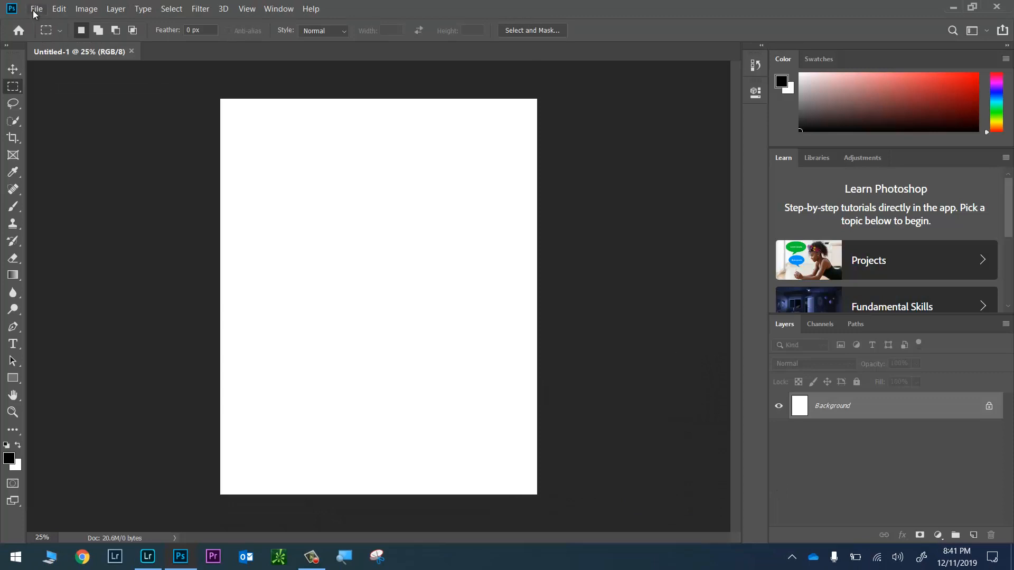
Step: Save the blank document in Photoshop format as Practice.psd
click(36, 9)
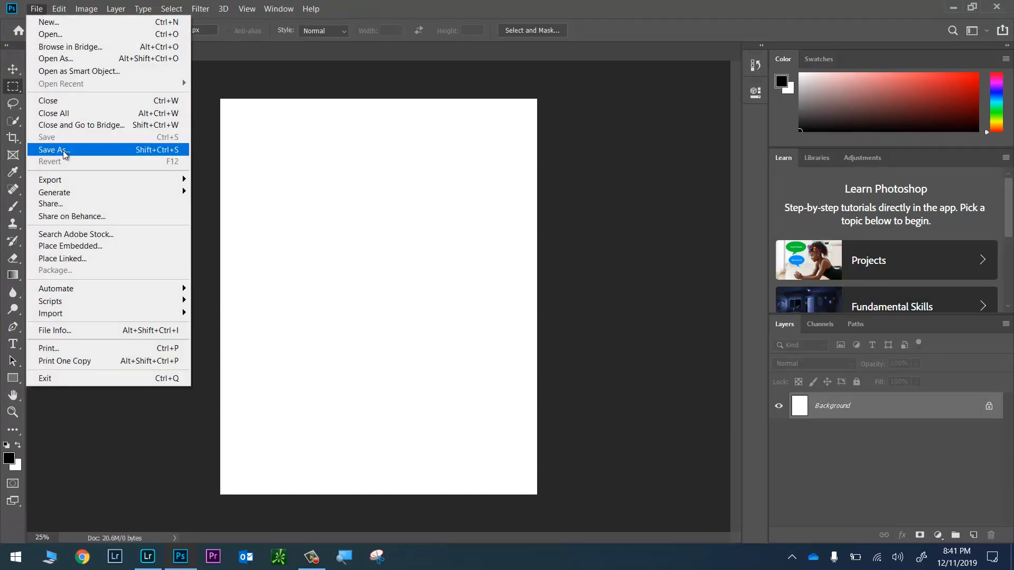
click(42, 148)
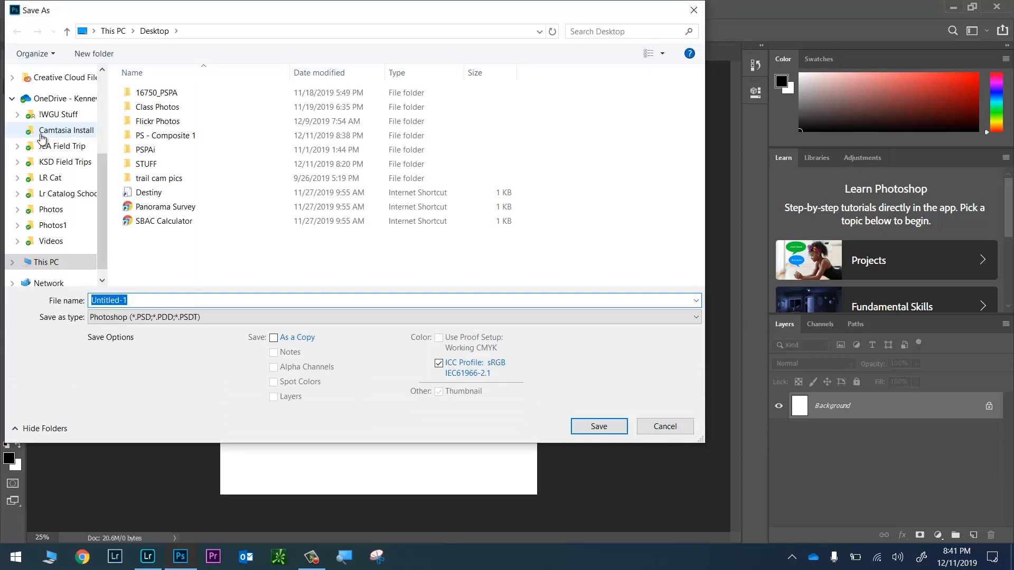
click(50, 262)
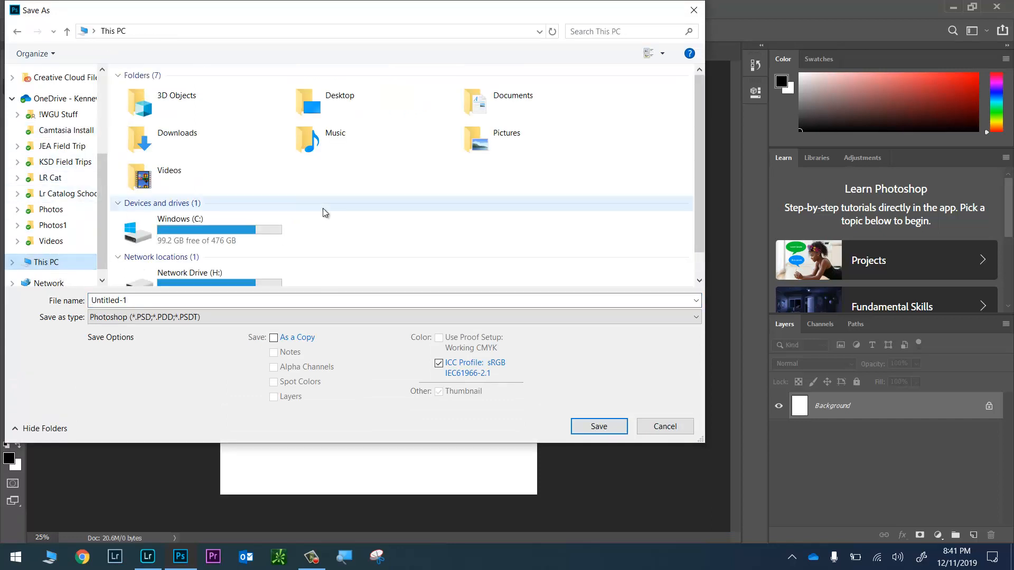
scroll(325, 212, down, 1)
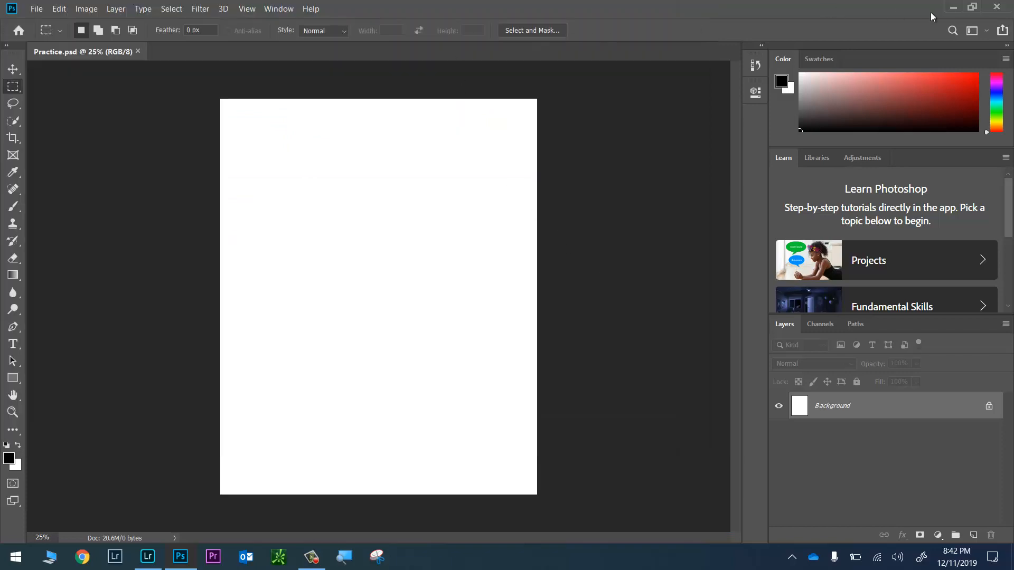
Step: Switch to Lightroom and choose the PS - Composite 1 folder on the Desktop for photo import
click(953, 8)
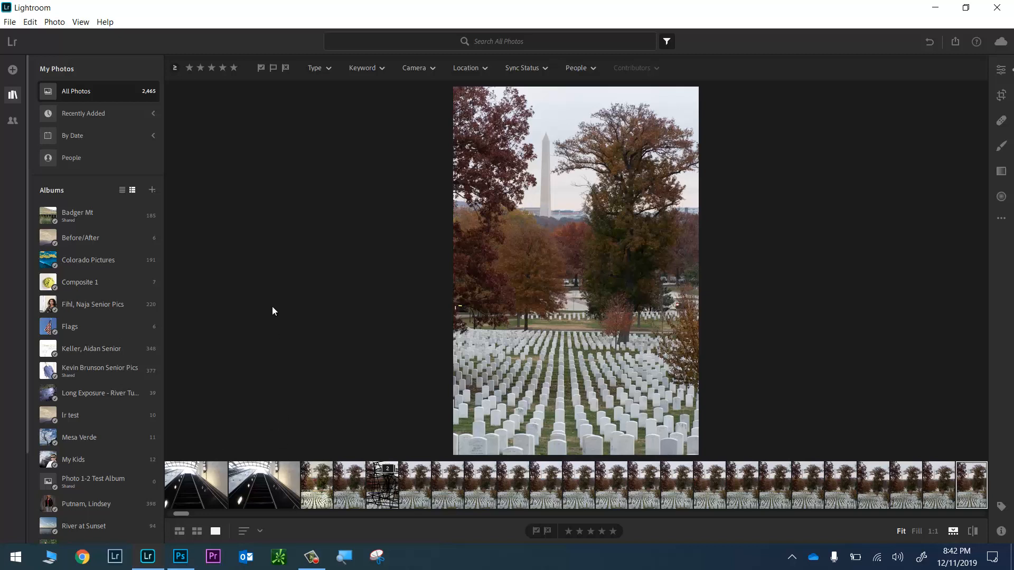
click(13, 70)
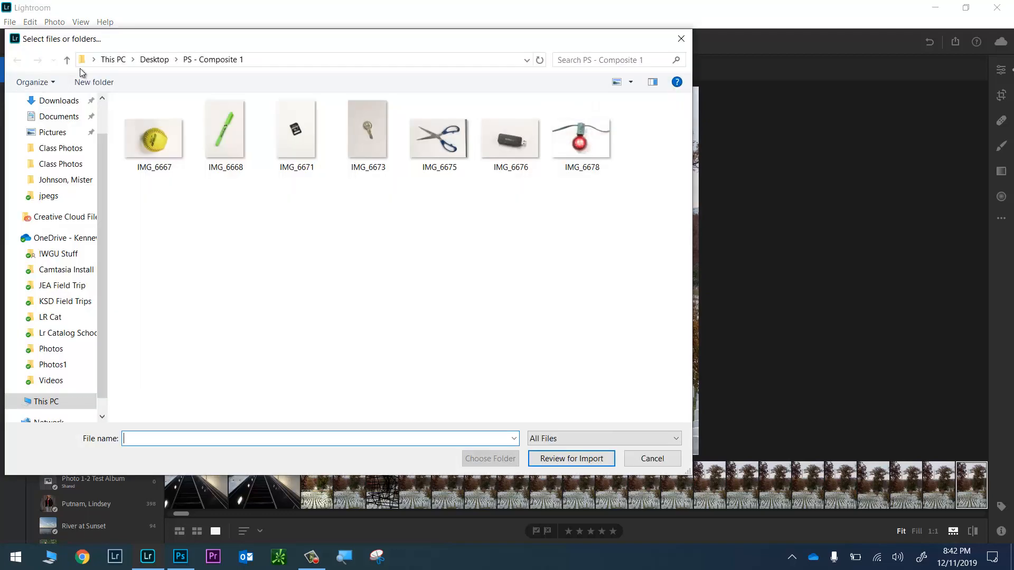
click(150, 59)
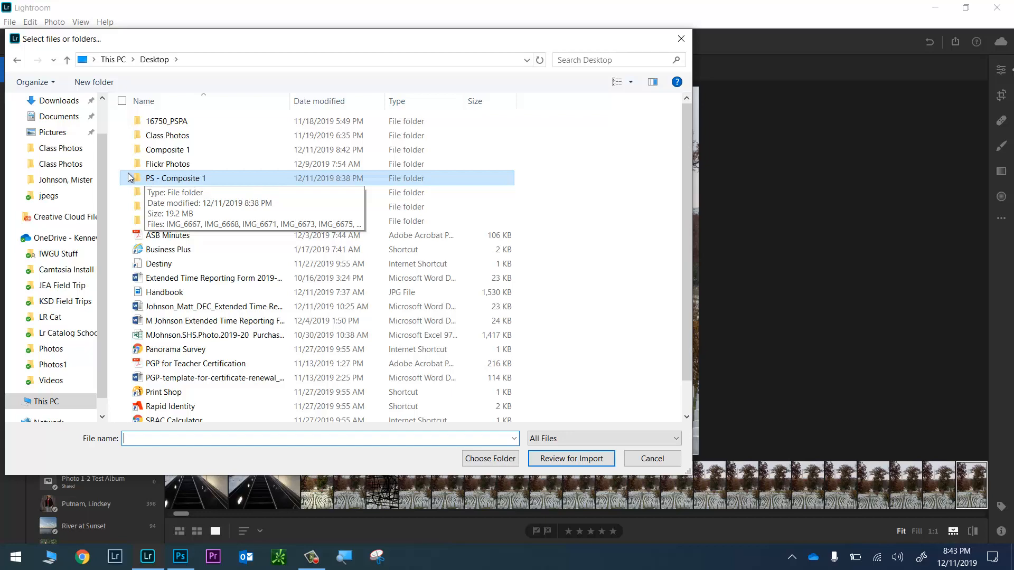
click(482, 459)
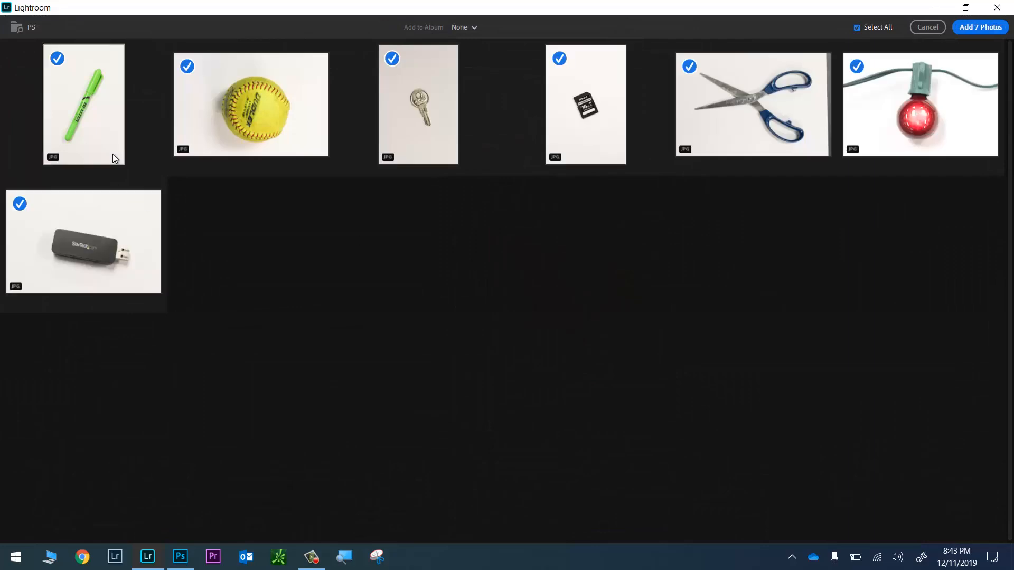
Step: Import all seven photos of the folder into a new album named Composite 1a
click(874, 28)
click(871, 28)
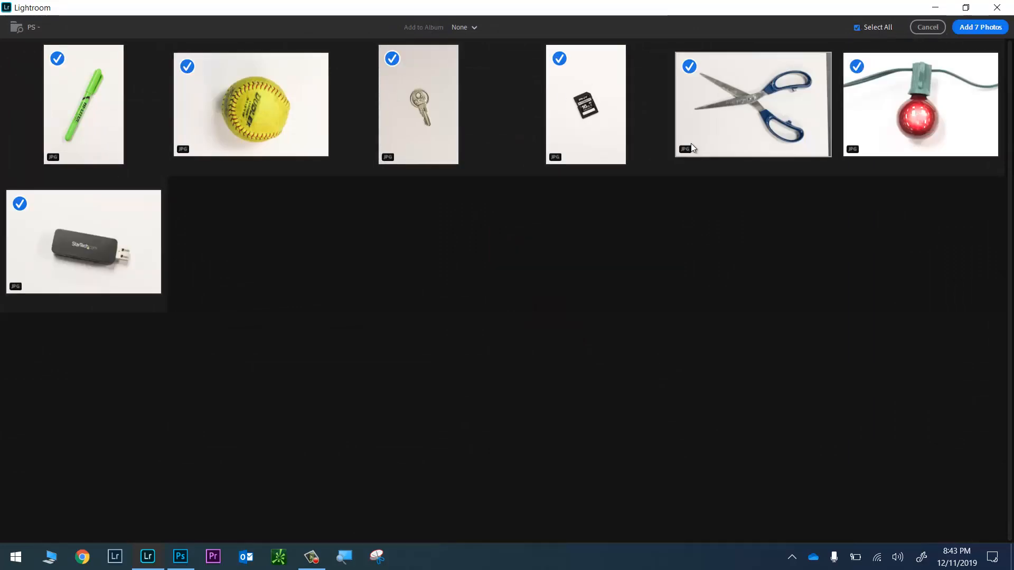
click(464, 30)
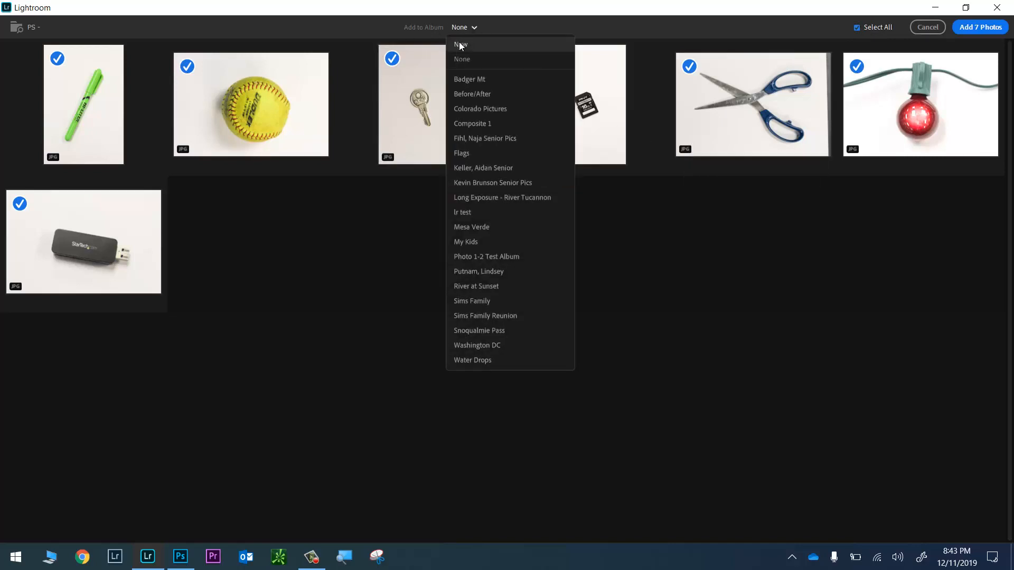
click(458, 43)
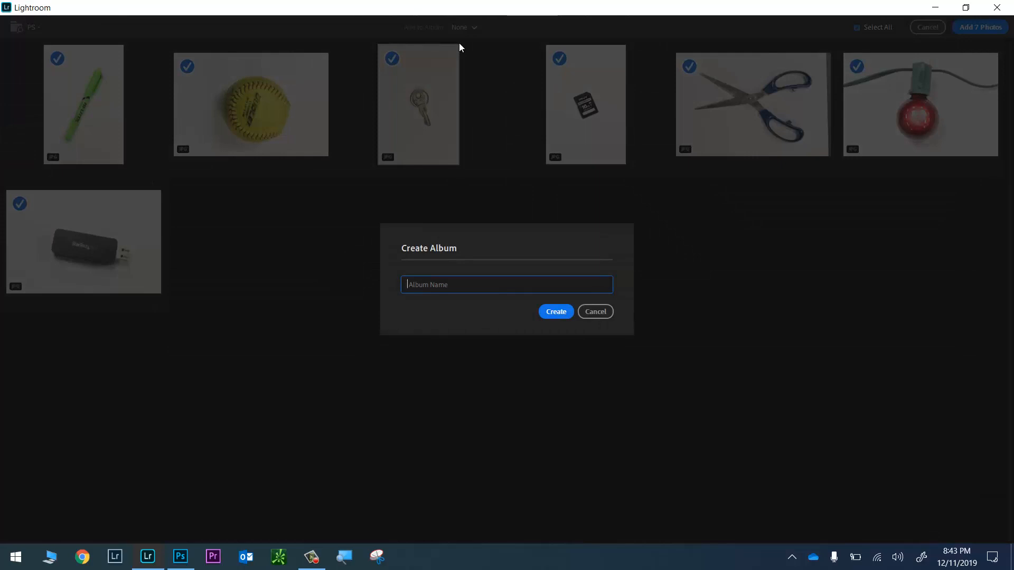
text(Composite 1a)
click(555, 311)
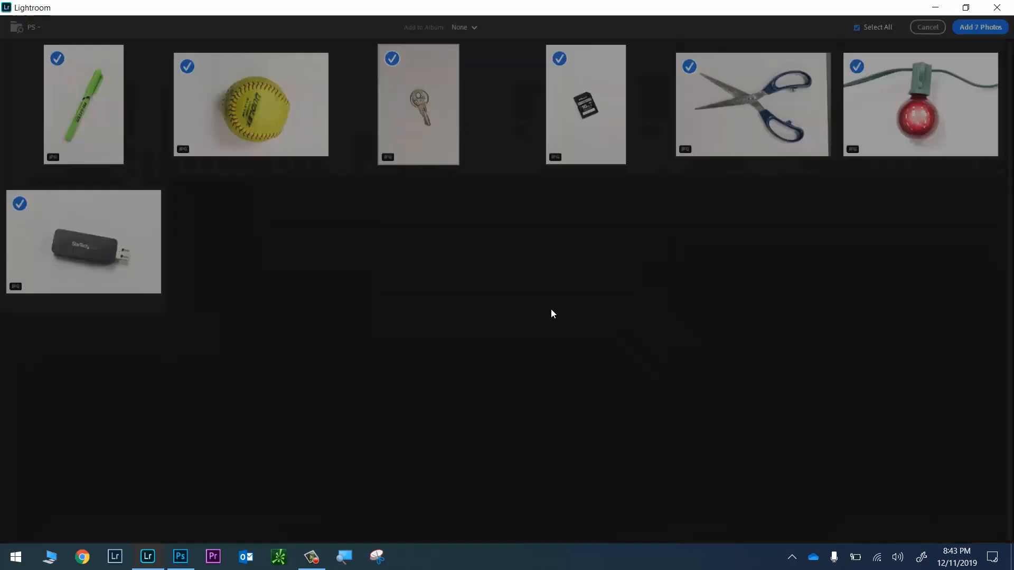
click(981, 27)
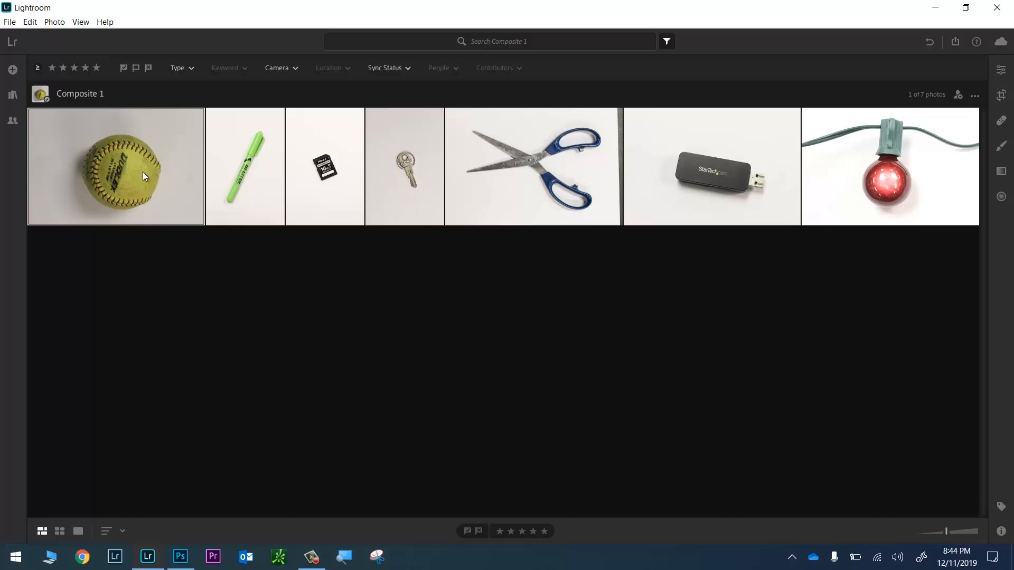
Step: Edit the softball photo with Whites +69, Shadows +41, Exposure +0.25 and Contrast +52, and compare it with the original
double_click(121, 165)
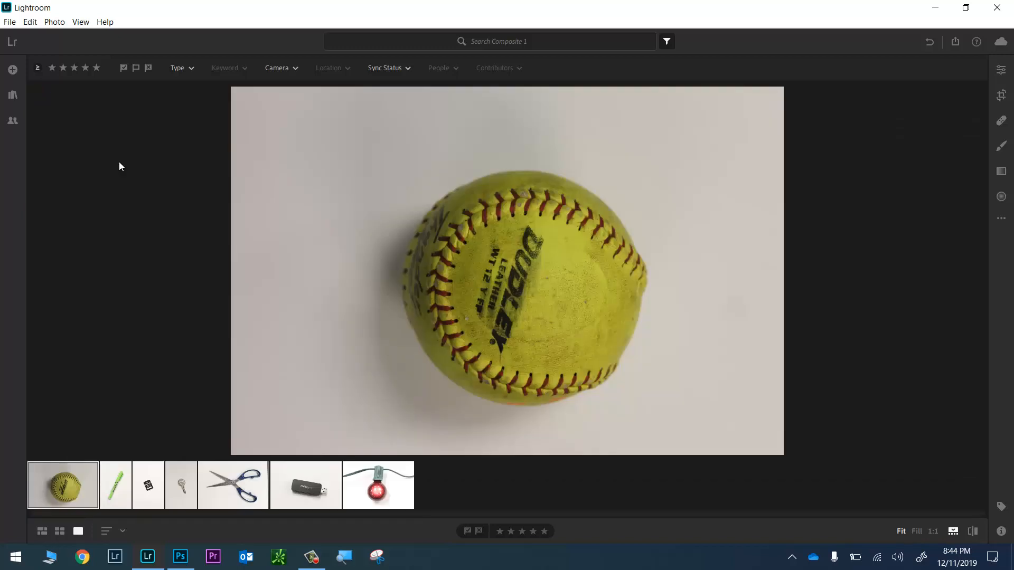
click(1001, 70)
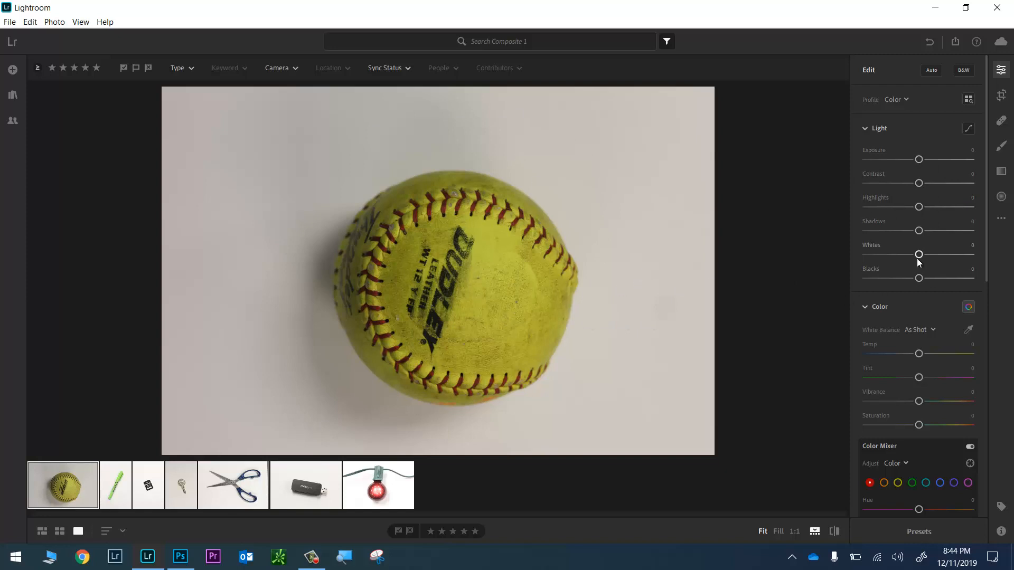
drag(919, 256, 954, 255)
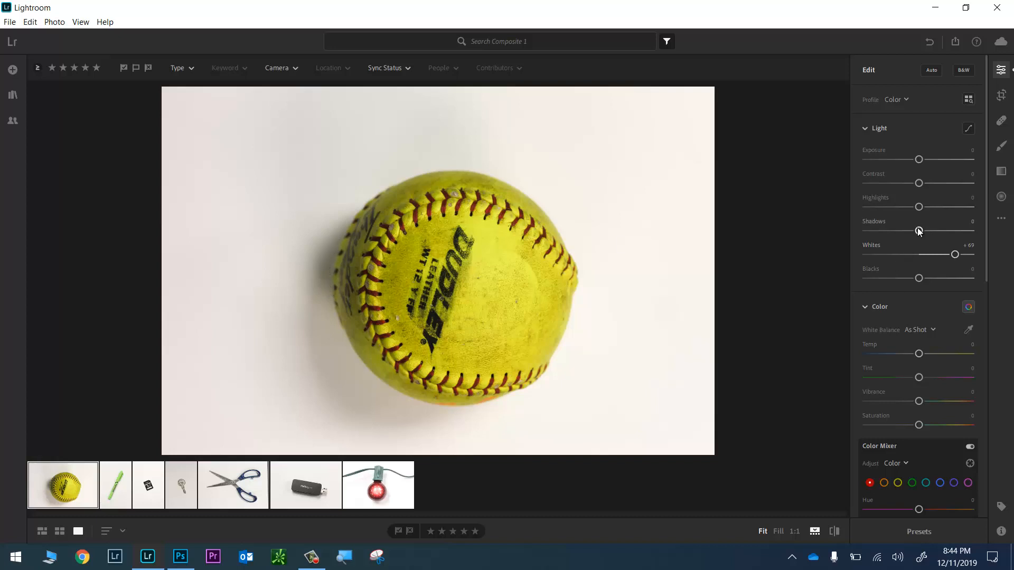
drag(919, 231, 940, 230)
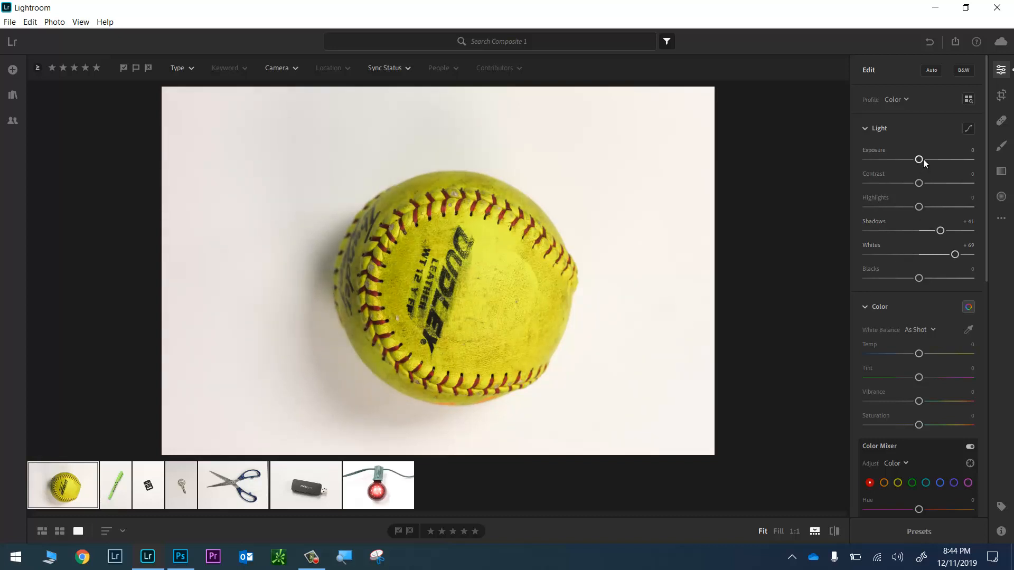
drag(920, 160, 946, 186)
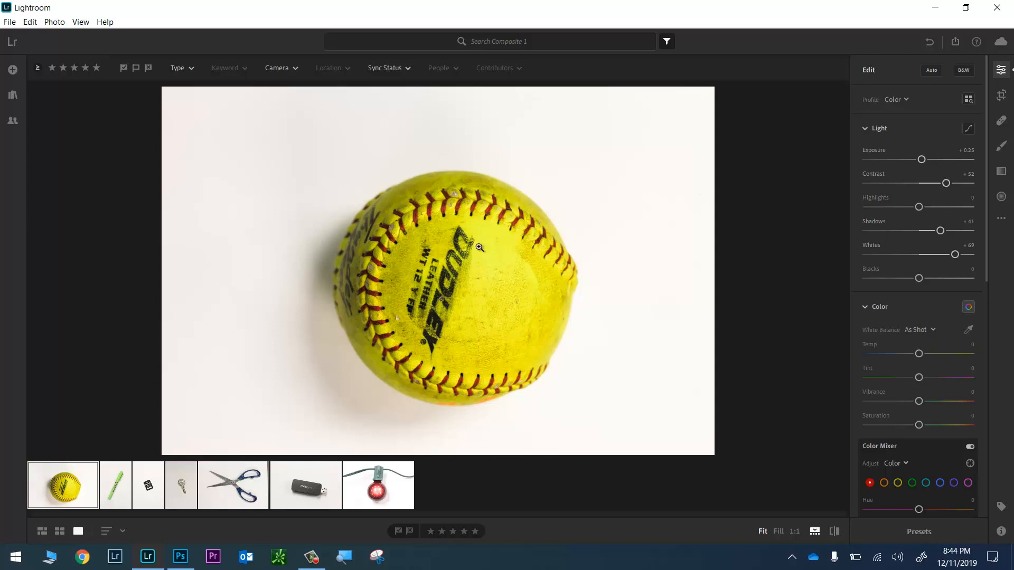
key(backslash)
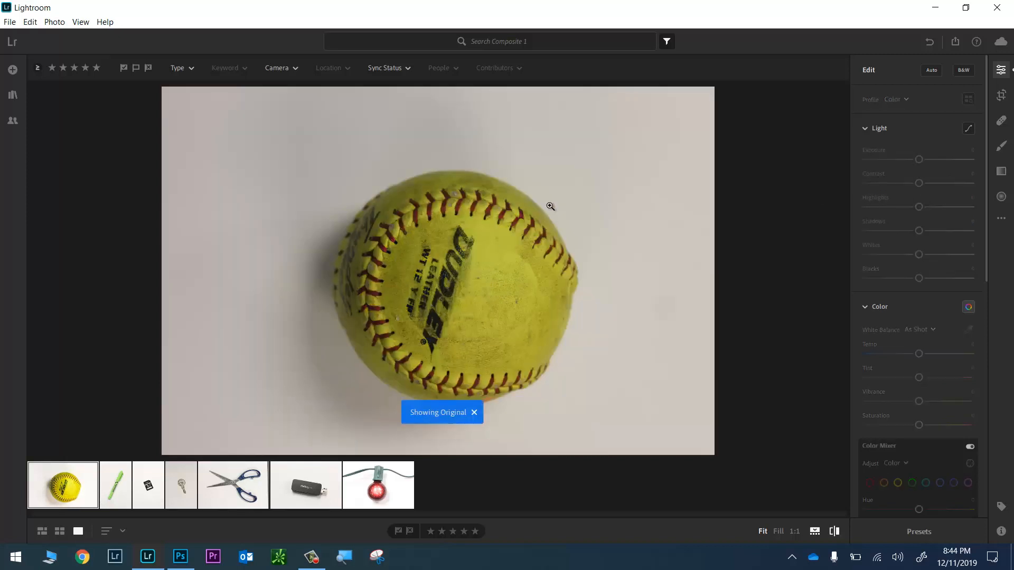
key(backslash)
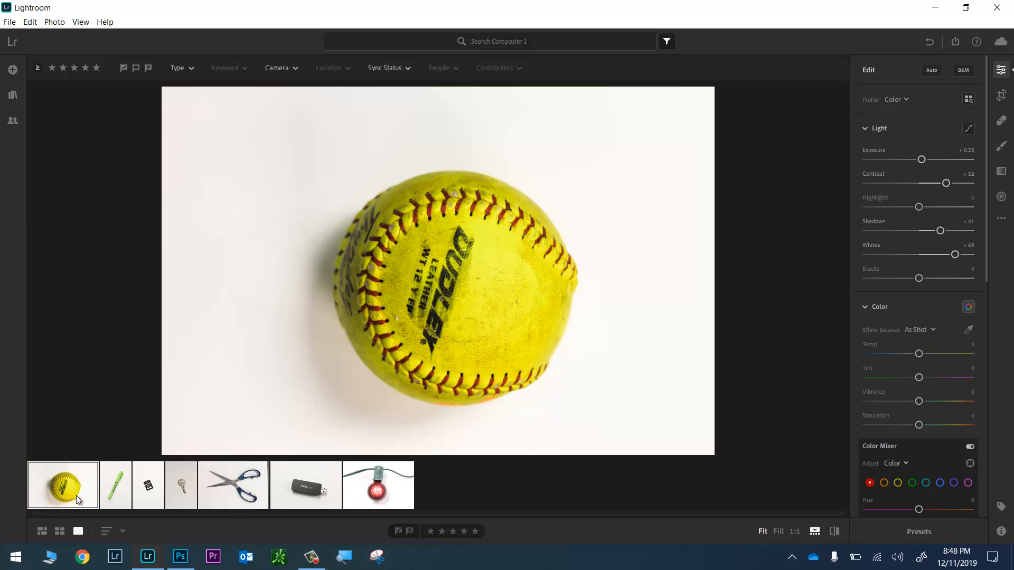
Step: Send the edited softball photo to Photoshop and select the ball with the Quick Selection tool's Select Subject
right_click(61, 493)
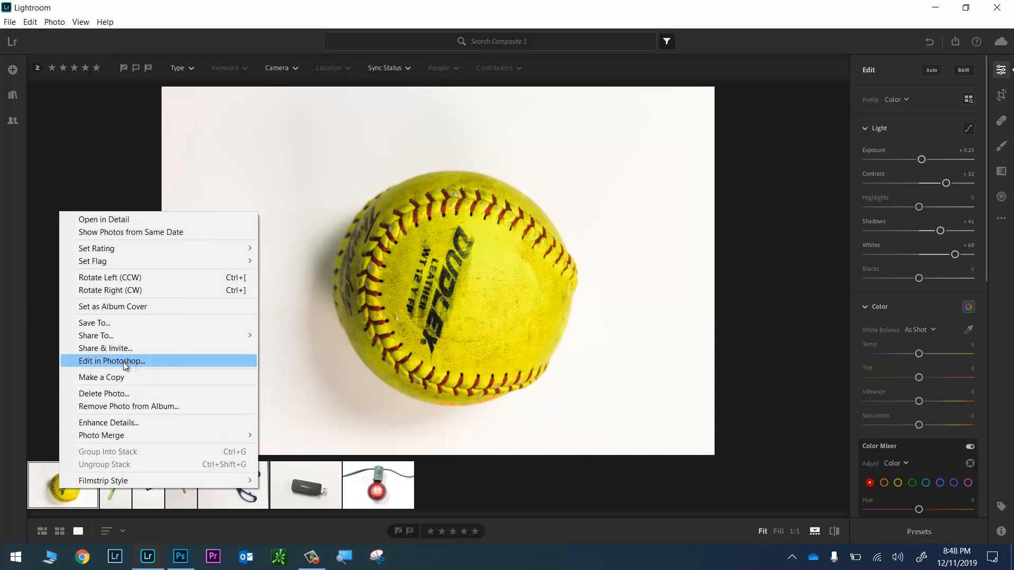
click(40, 492)
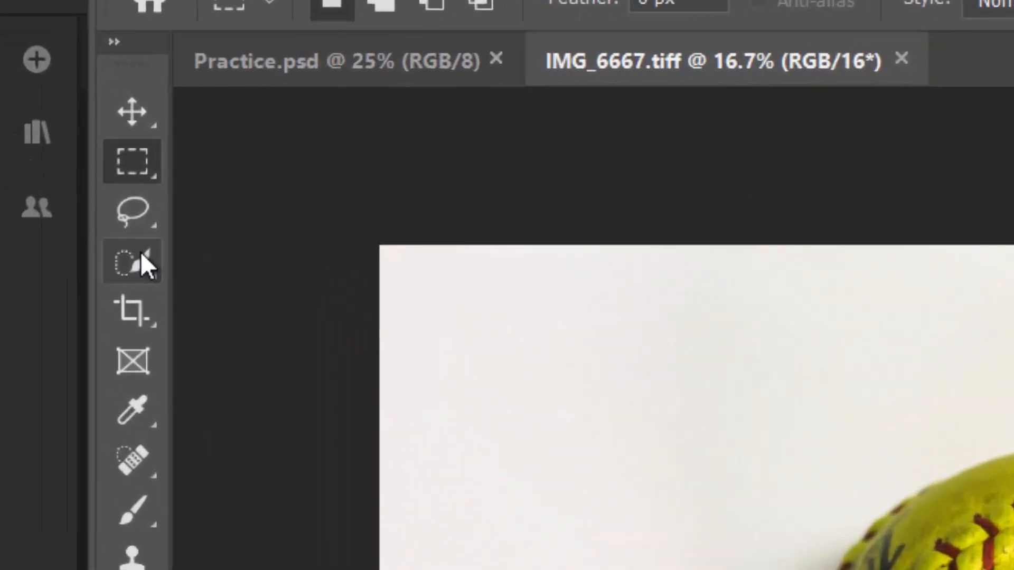
click(45, 139)
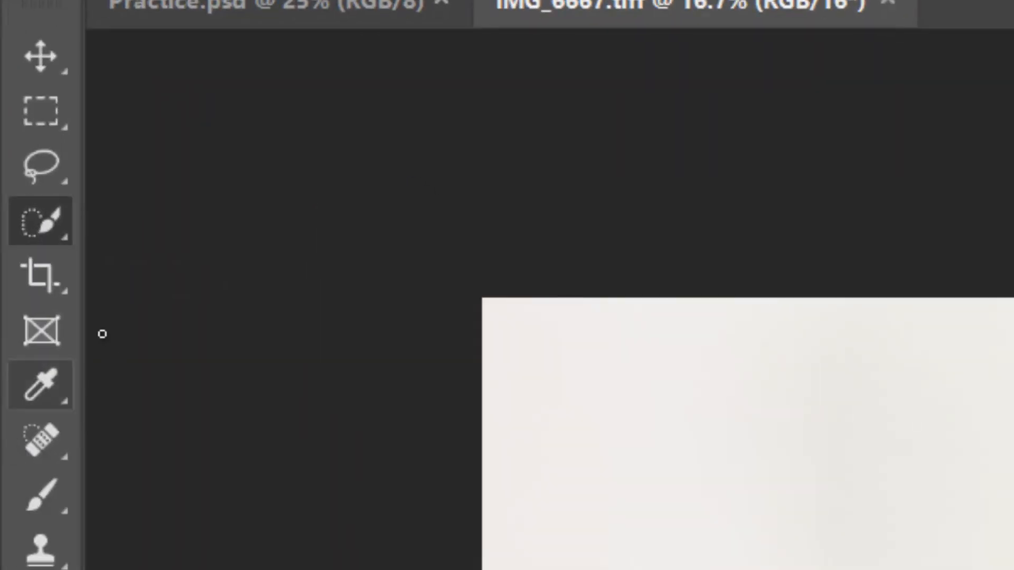
right_click(53, 235)
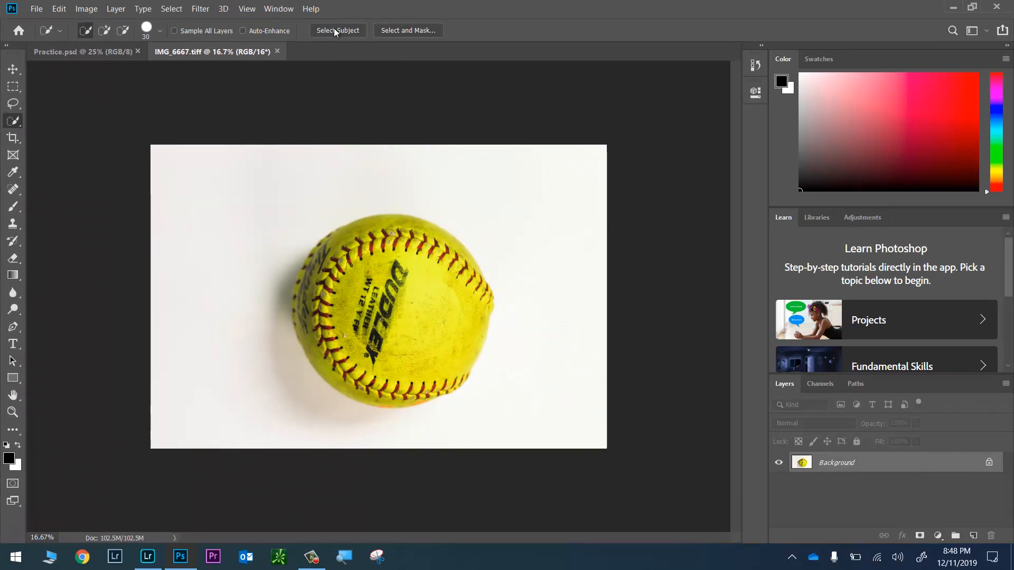
click(336, 32)
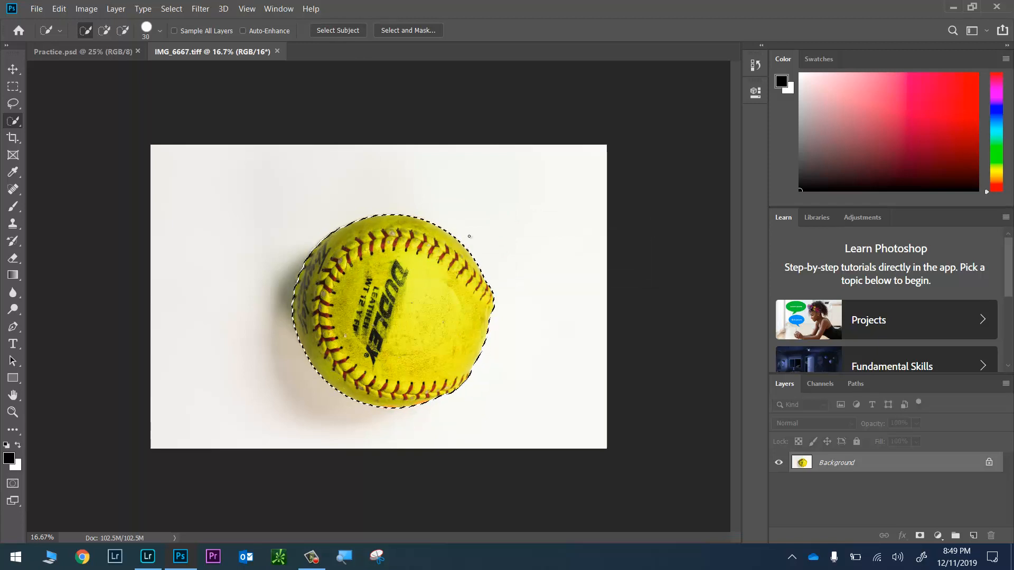
Step: Open Select and Mask for the softball selection and preview it On White at 100% opacity
click(405, 30)
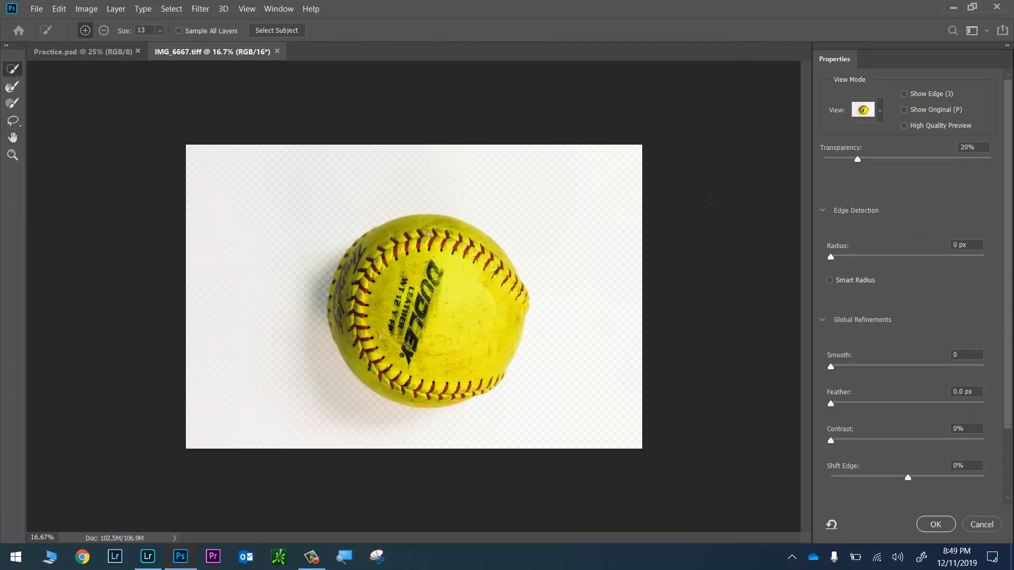
click(880, 110)
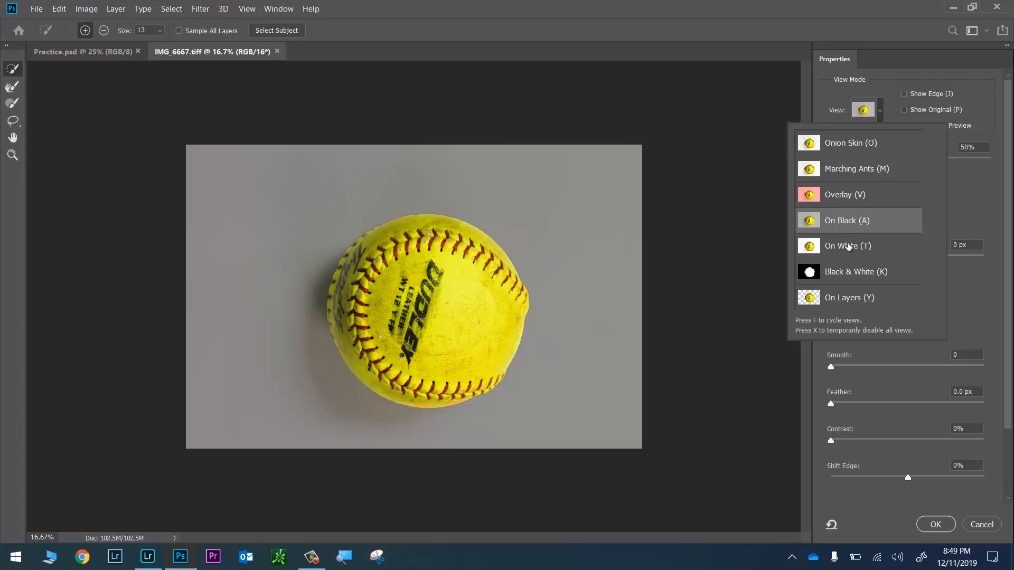
click(849, 247)
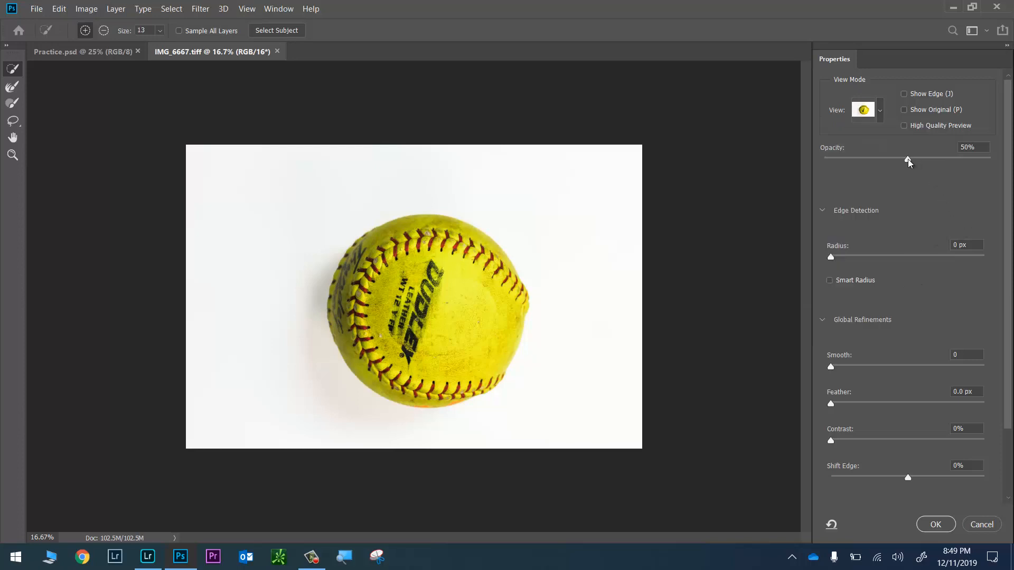
drag(908, 160, 1009, 160)
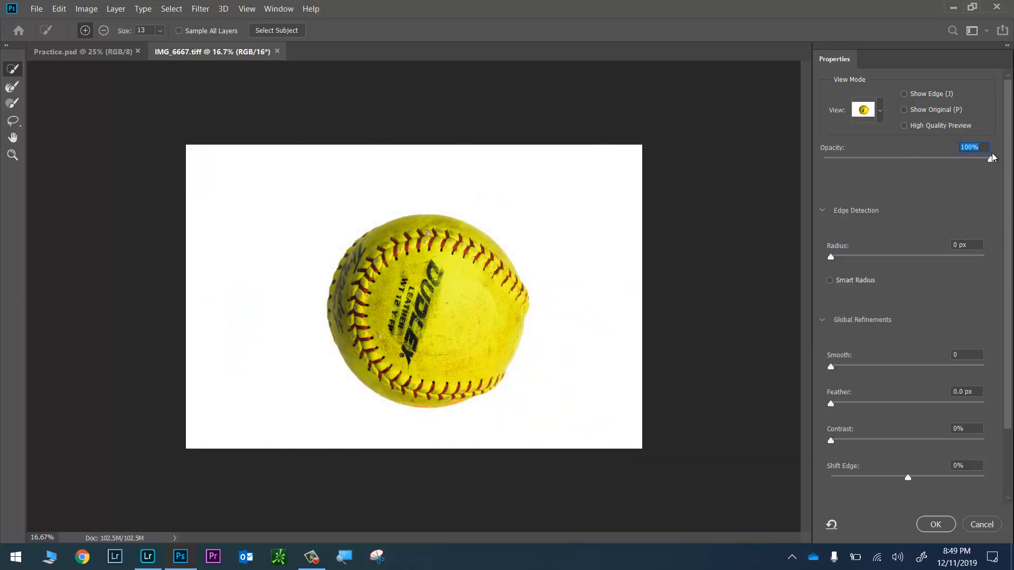
mouse_move(993, 161)
mouse_down()
mouse_move(917, 164)
mouse_move(998, 160)
mouse_up()
click(979, 150)
Step: Examine the softball's cut-out edge against the white preview at several magnifications
scroll(475, 278, up, 2)
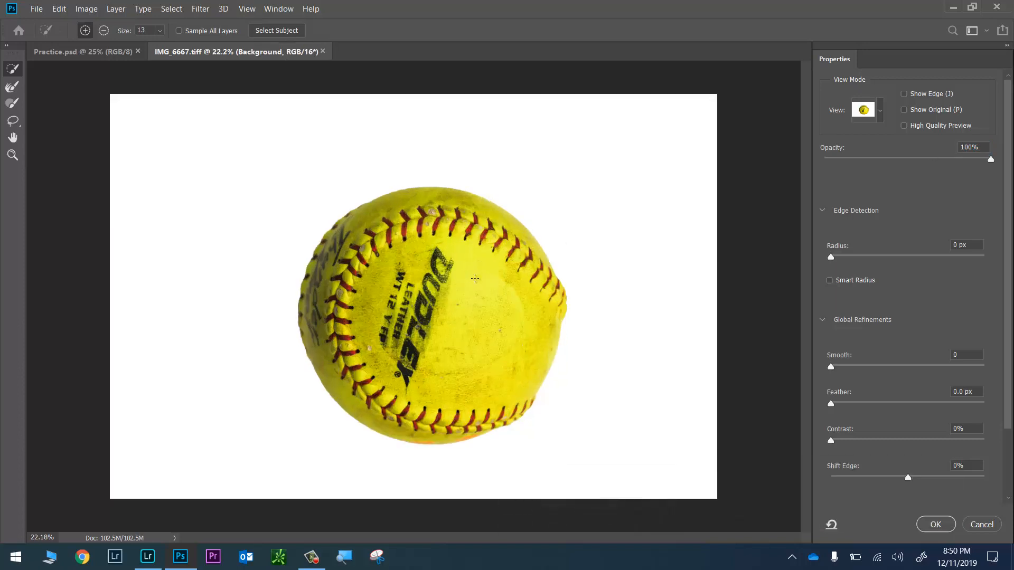
scroll(475, 278, up, 2)
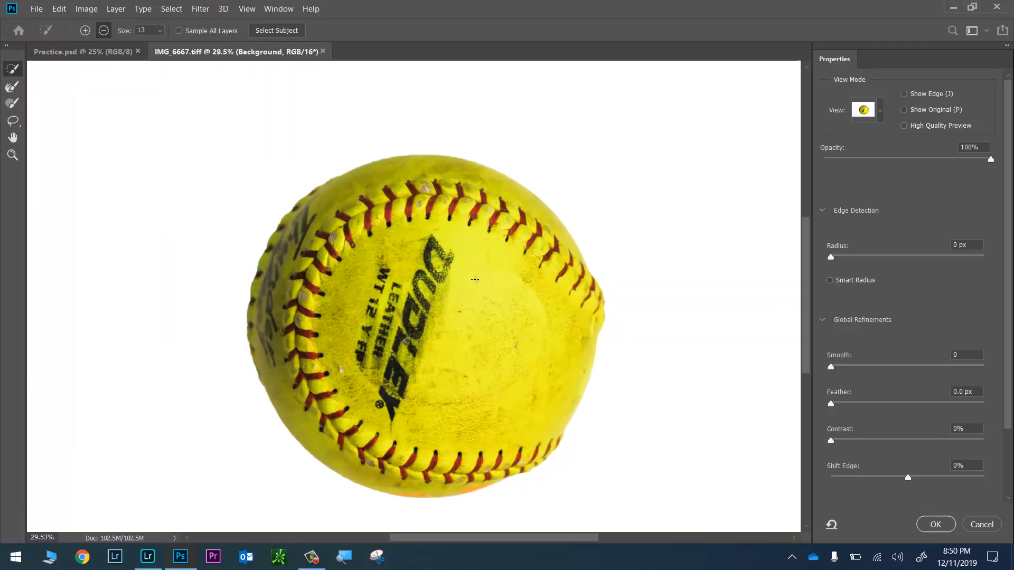
scroll(475, 279, up, 2)
scroll(474, 279, down, 4)
scroll(472, 291, up, 4)
scroll(471, 303, down, 3)
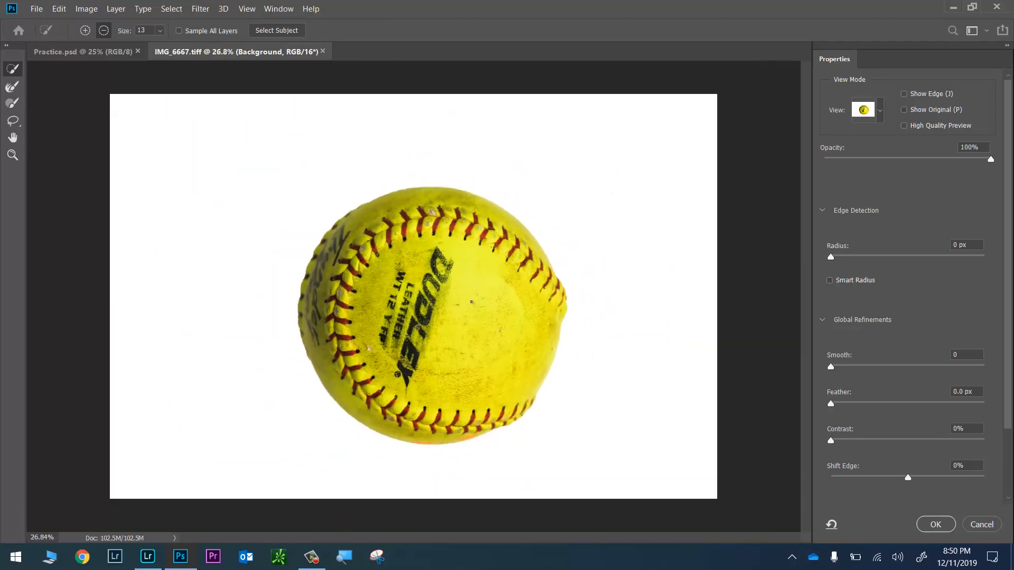
scroll(472, 302, up, 3)
scroll(471, 302, down, 2)
scroll(471, 302, up, 1)
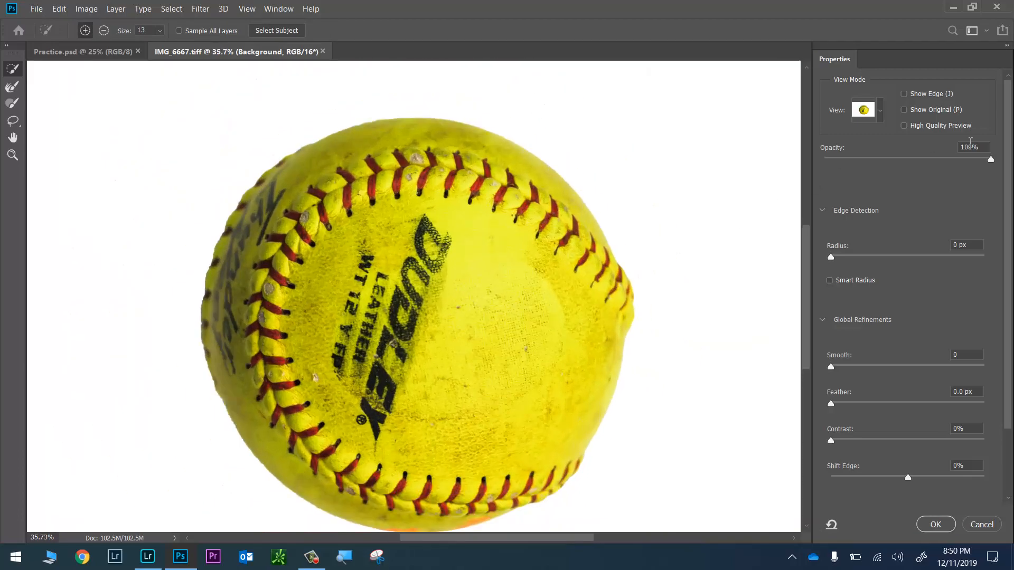
click(971, 144)
key(alt)
scroll(520, 306, down, 3)
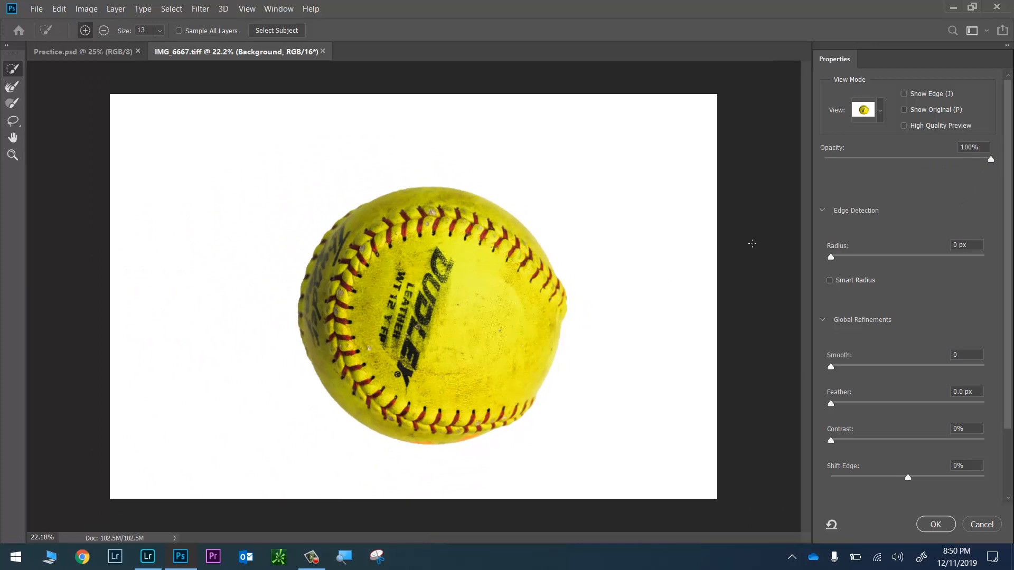
Step: Set the Edge Detection radius to 4 px and inspect the ball's stitched edge up close
drag(834, 258, 861, 256)
click(930, 242)
scroll(491, 254, up, 10)
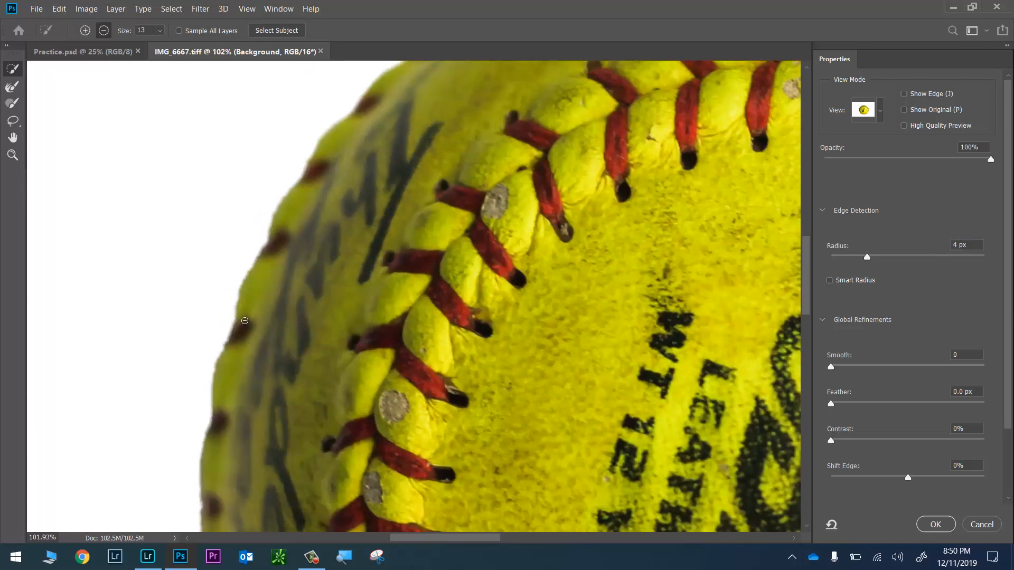
scroll(245, 320, up, 3)
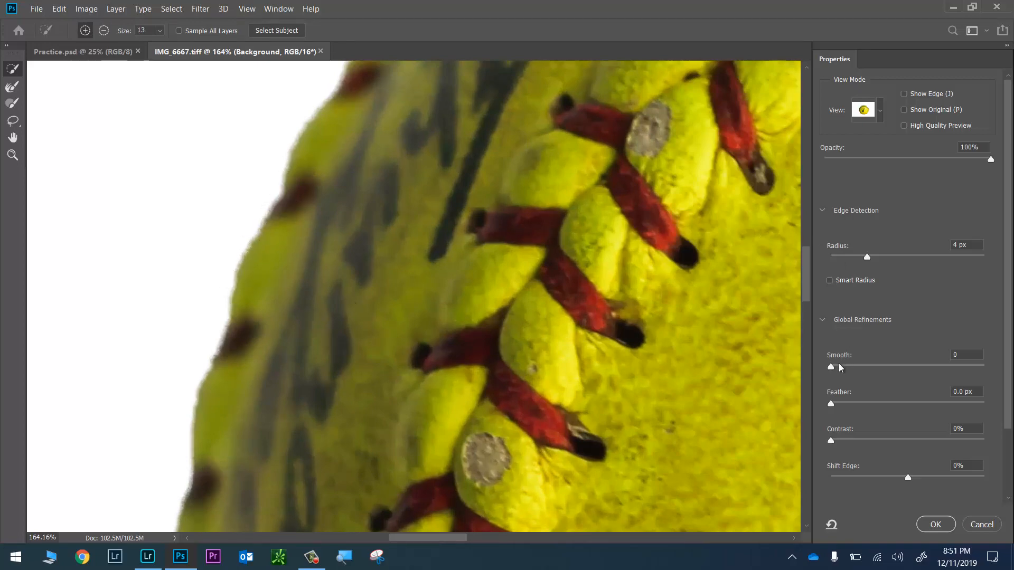
Step: Compare the ball's edge at Smooth 100 and 0, and settle on a Smooth value of 53
drag(830, 370, 997, 371)
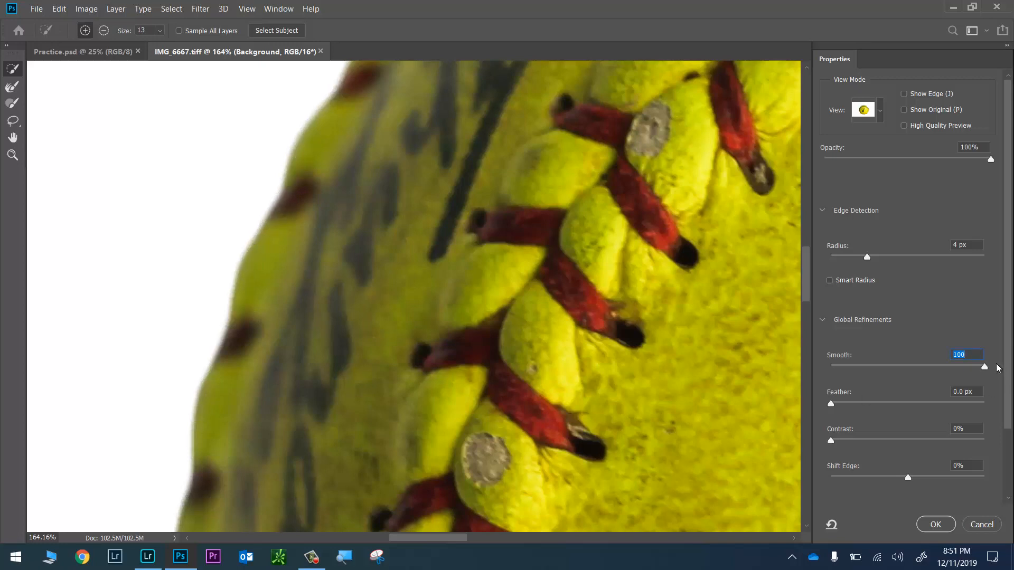
drag(983, 368, 828, 368)
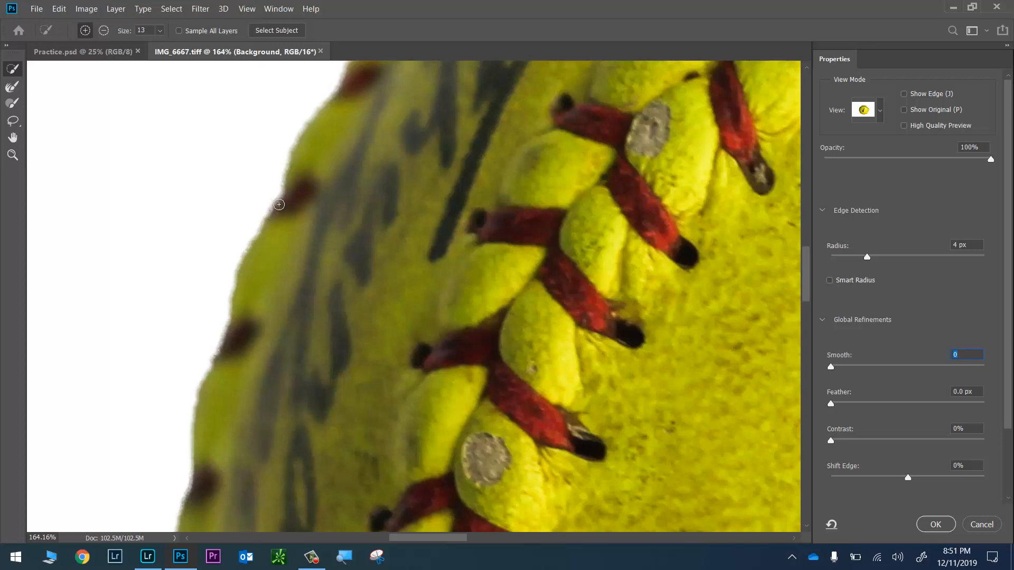
drag(830, 366, 1007, 366)
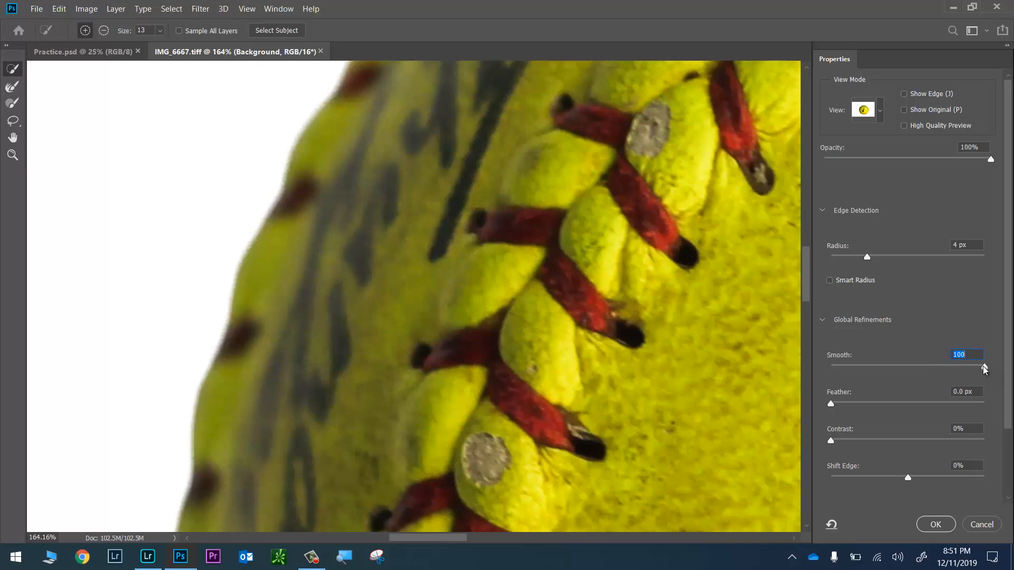
click(917, 366)
Step: Try Shift Edge at -100% and +100% on the whole ball, and settle on -16%
key(alt)
scroll(709, 378, down, 8)
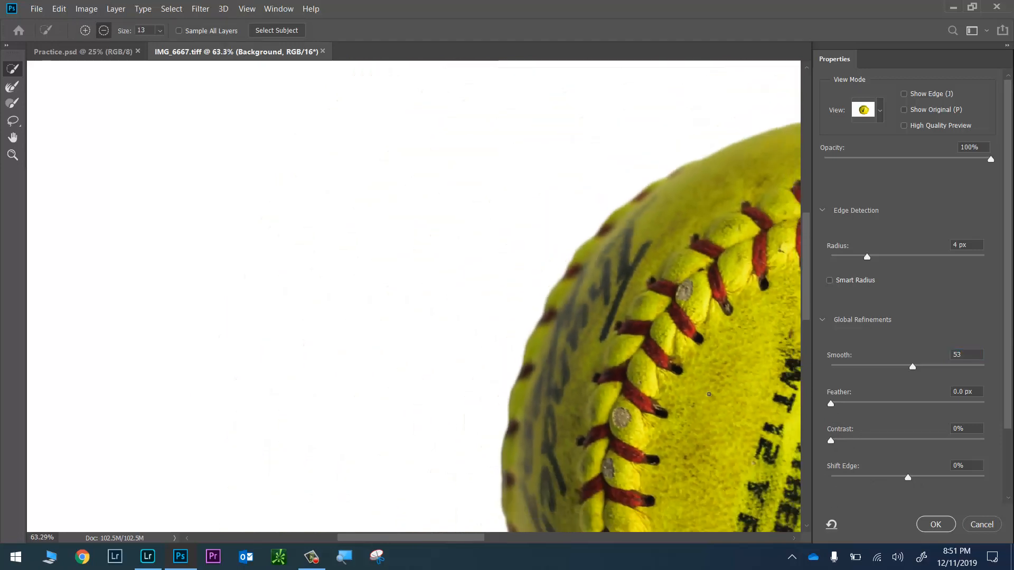
scroll(709, 394, down, 2)
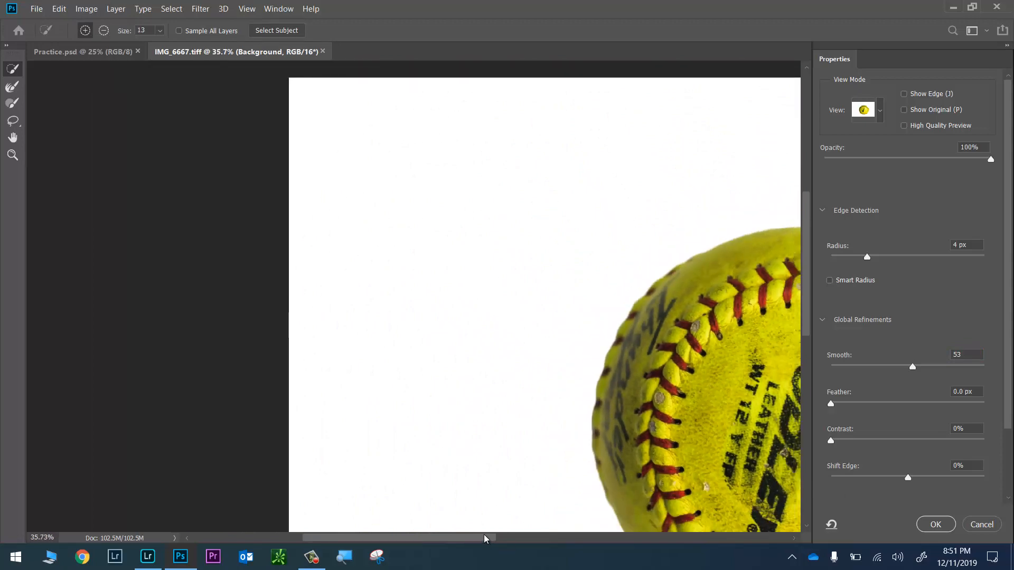
drag(486, 537, 571, 542)
scroll(534, 460, down, 2)
scroll(533, 460, down, 3)
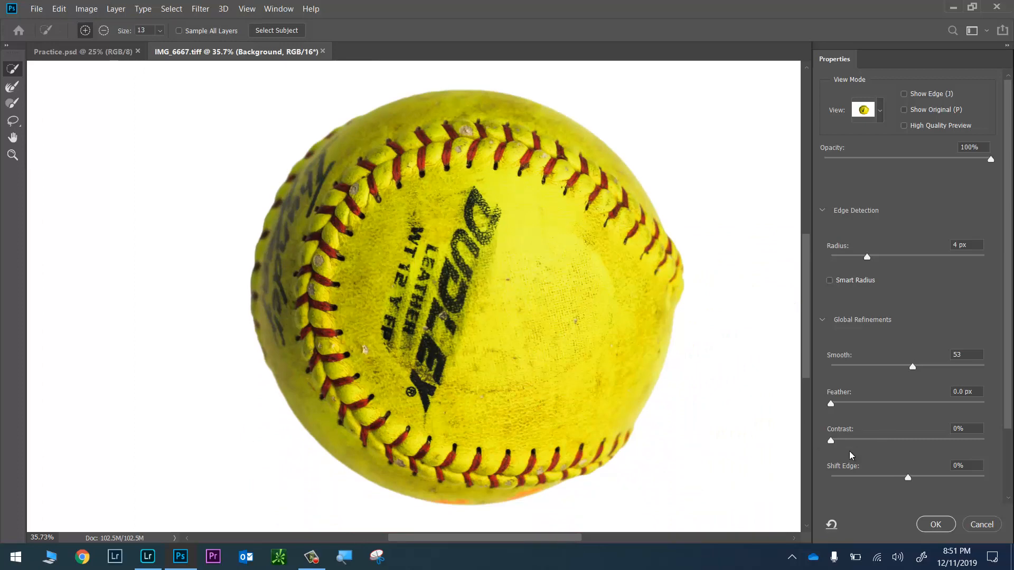
click(907, 478)
click(832, 478)
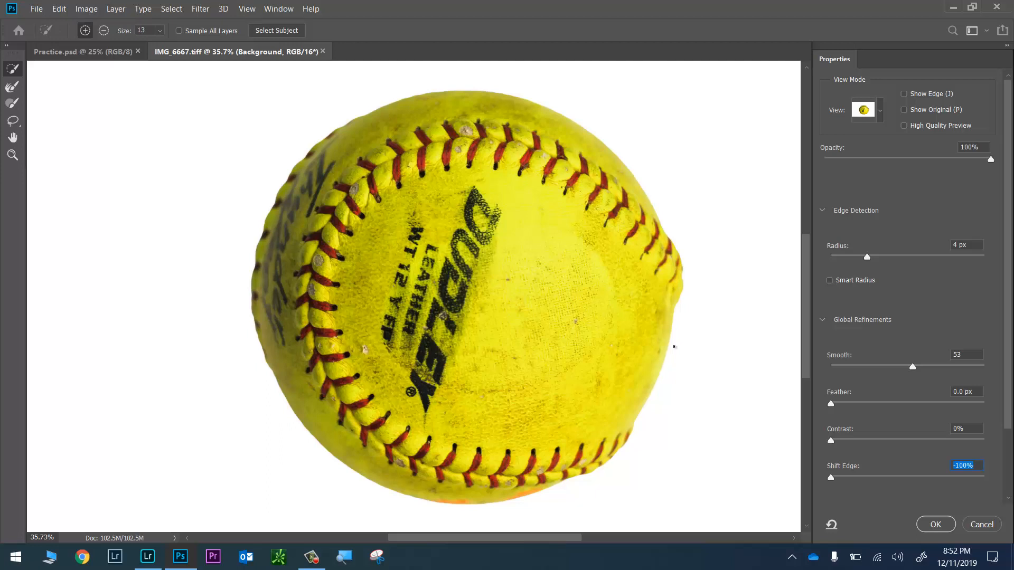
drag(832, 478, 998, 483)
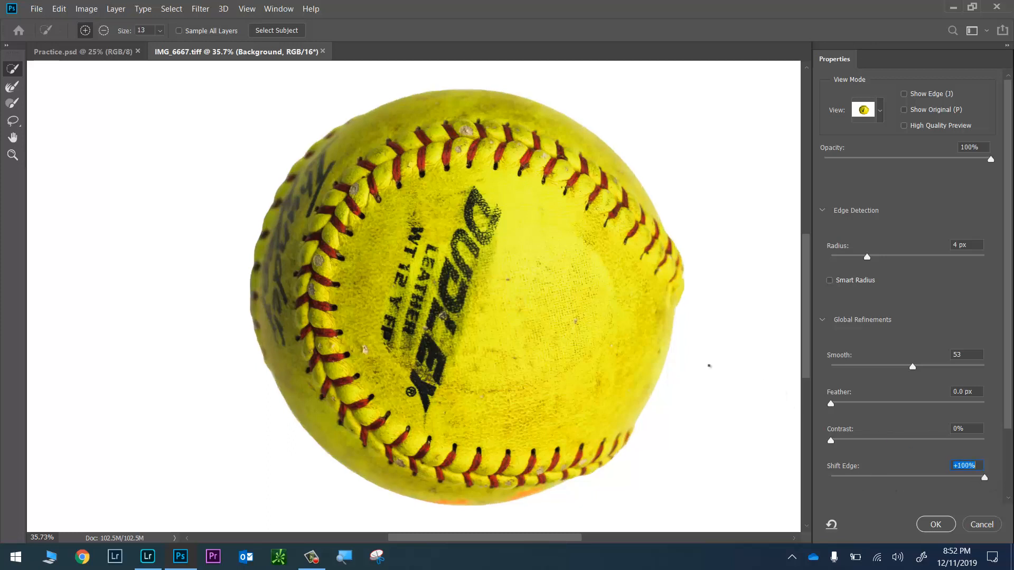
drag(930, 474, 900, 481)
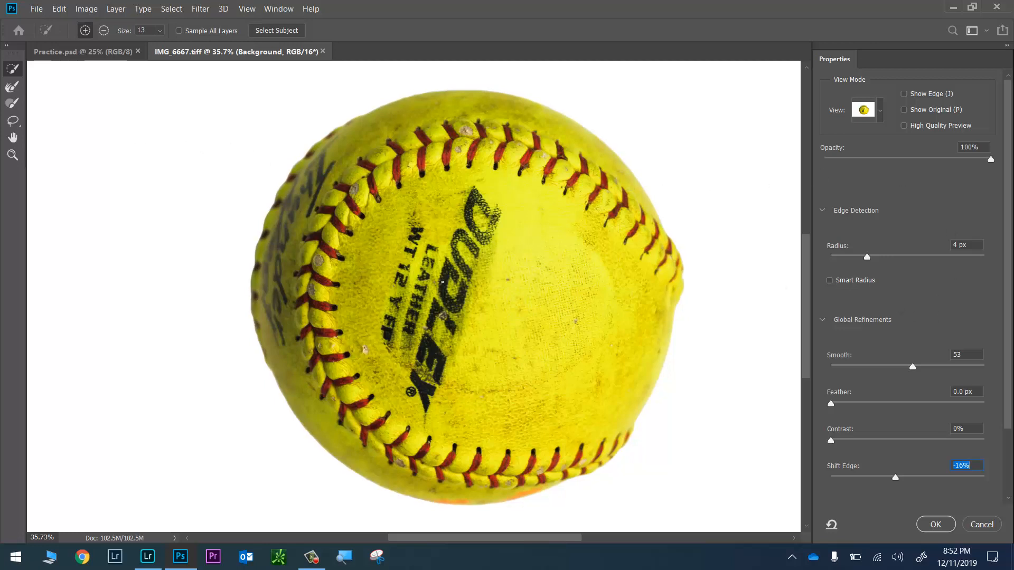
Step: Output the refined selection as a Layer Mask with Remember Settings turned on
scroll(866, 391, down, 3)
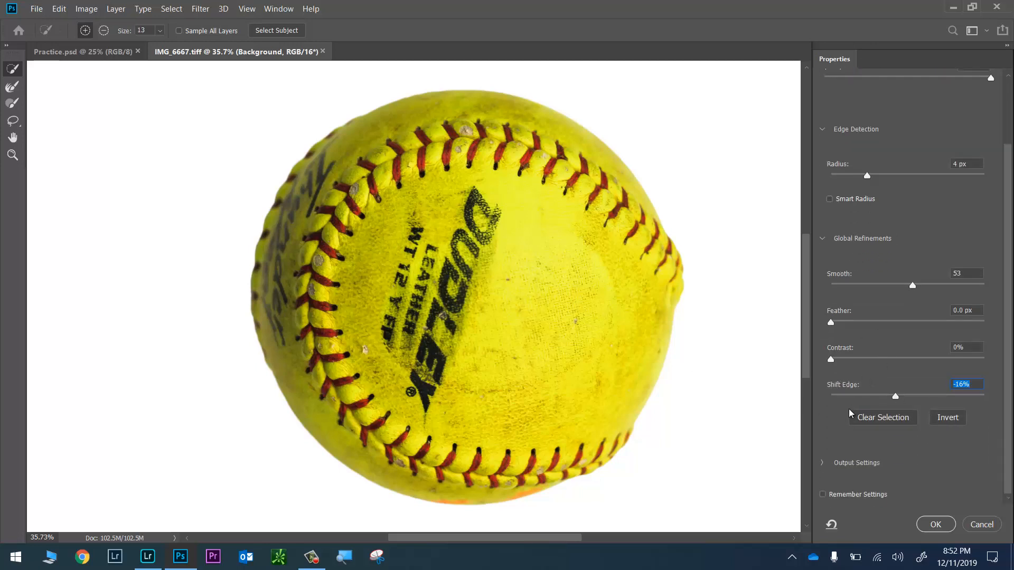
click(825, 465)
scroll(821, 457, down, 3)
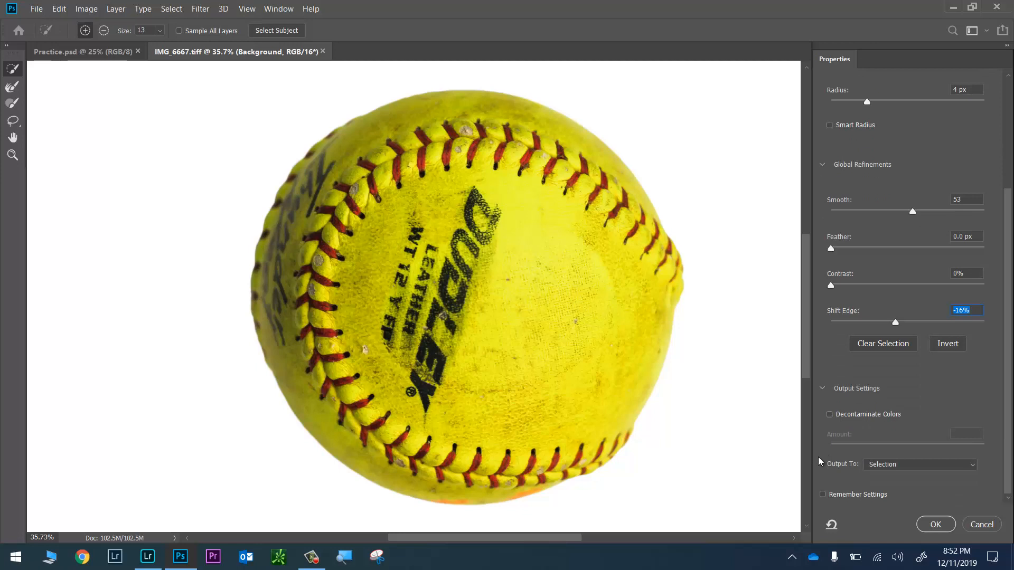
click(899, 468)
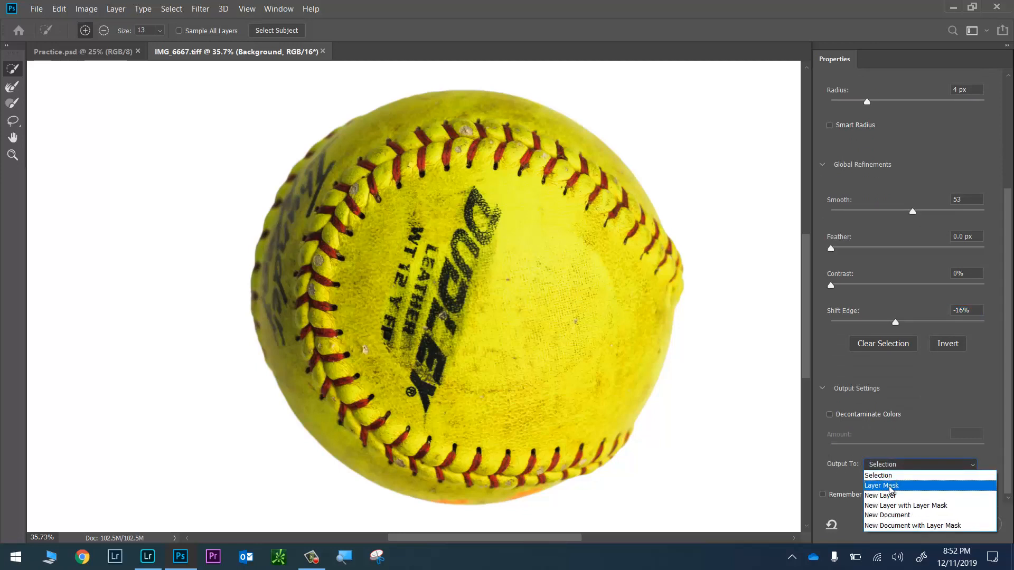
click(892, 487)
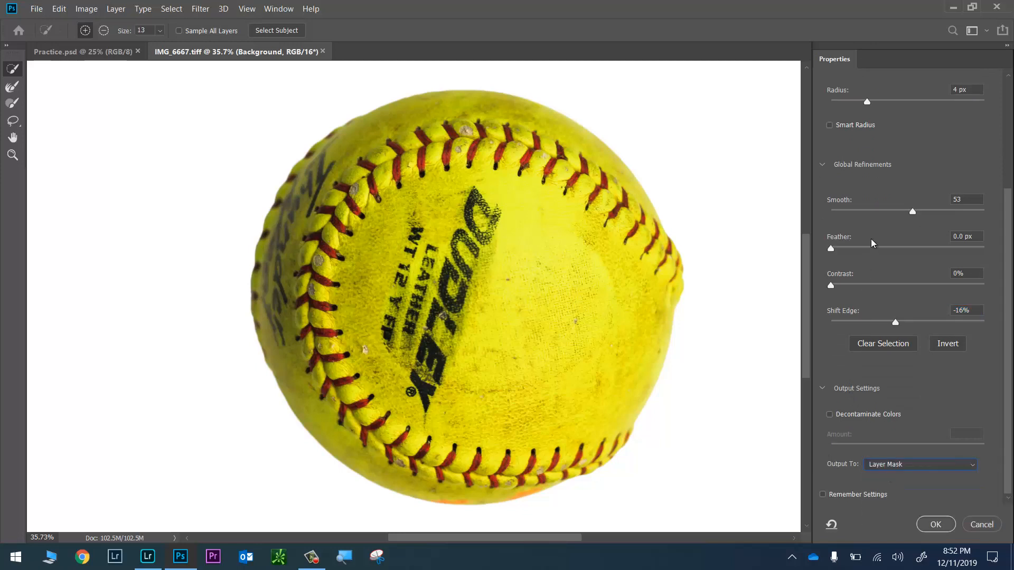
click(823, 496)
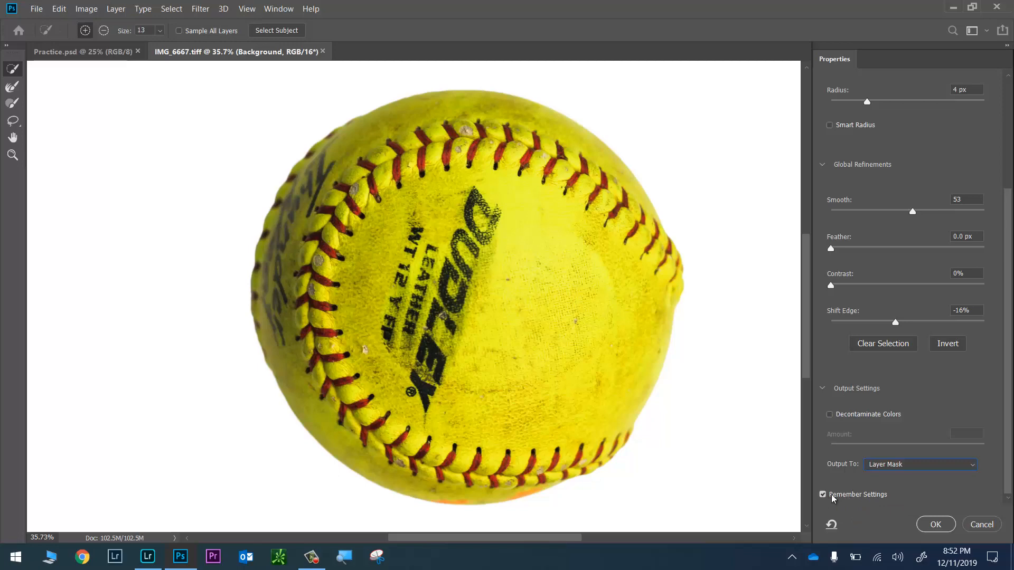
click(945, 525)
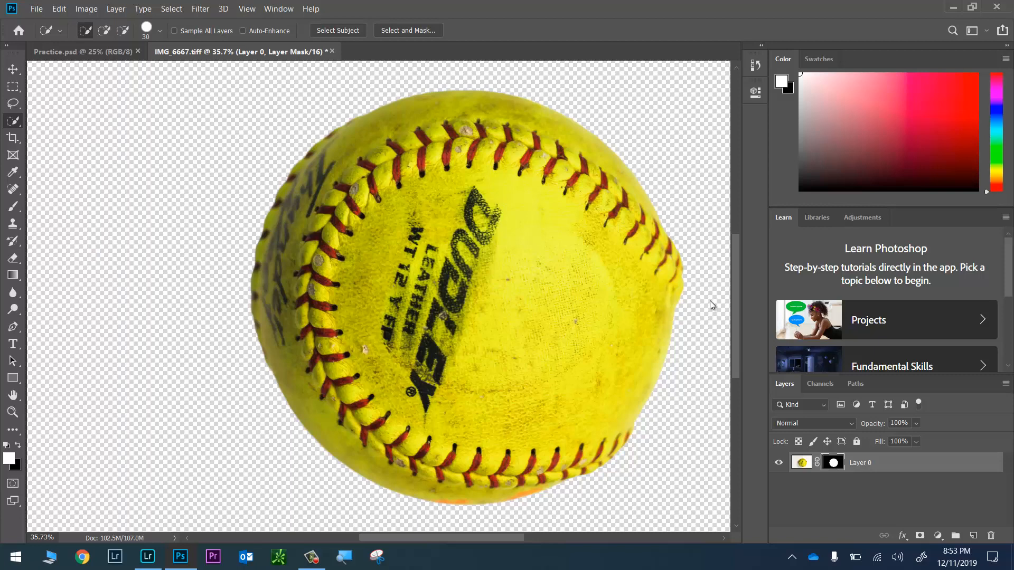
Step: Move the masked softball into Practice.psd, accept the bit-depth difference without further warnings, and center the ball on the page
click(15, 72)
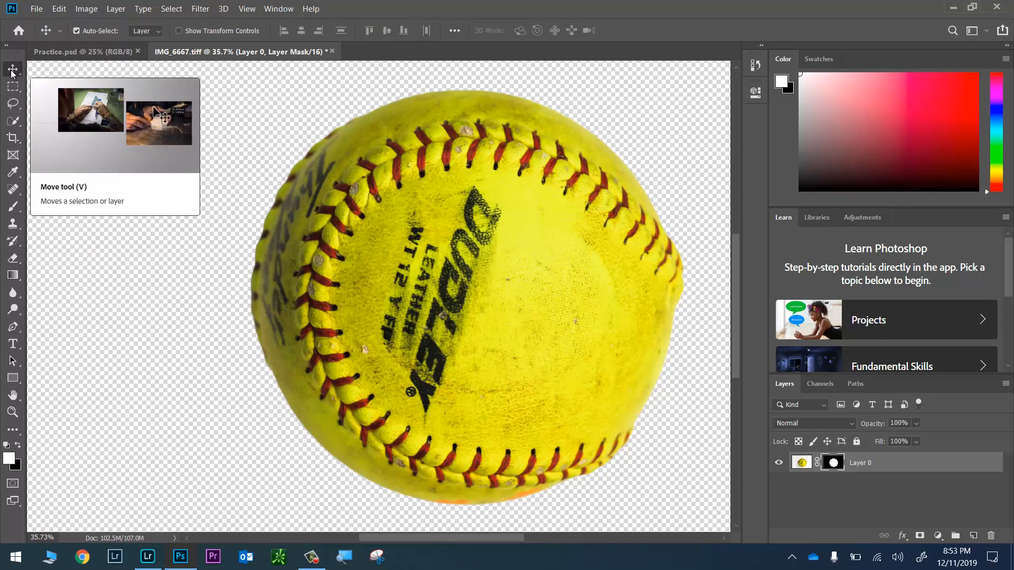
drag(485, 309, 393, 285)
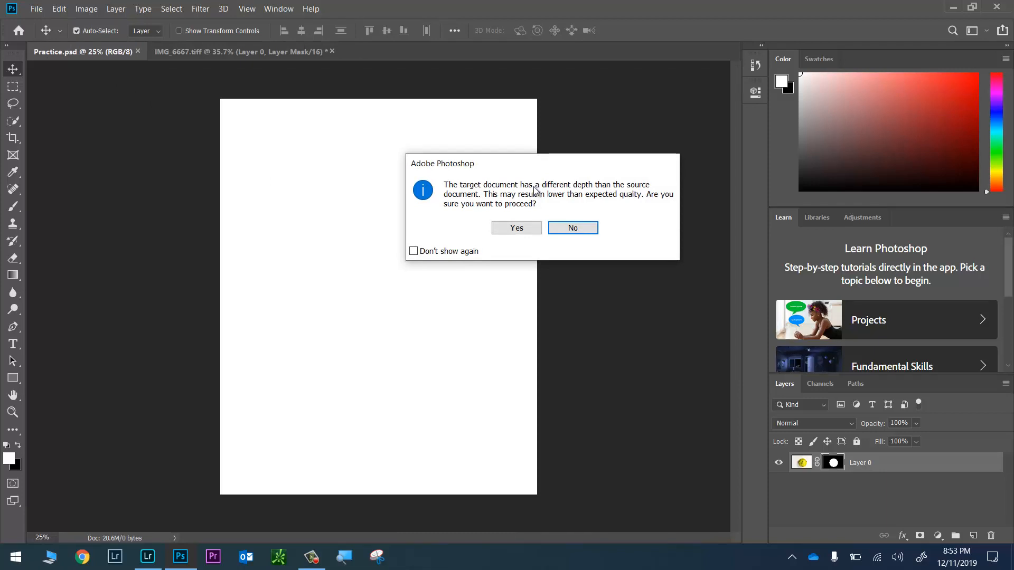
click(413, 251)
click(515, 230)
drag(480, 283, 436, 280)
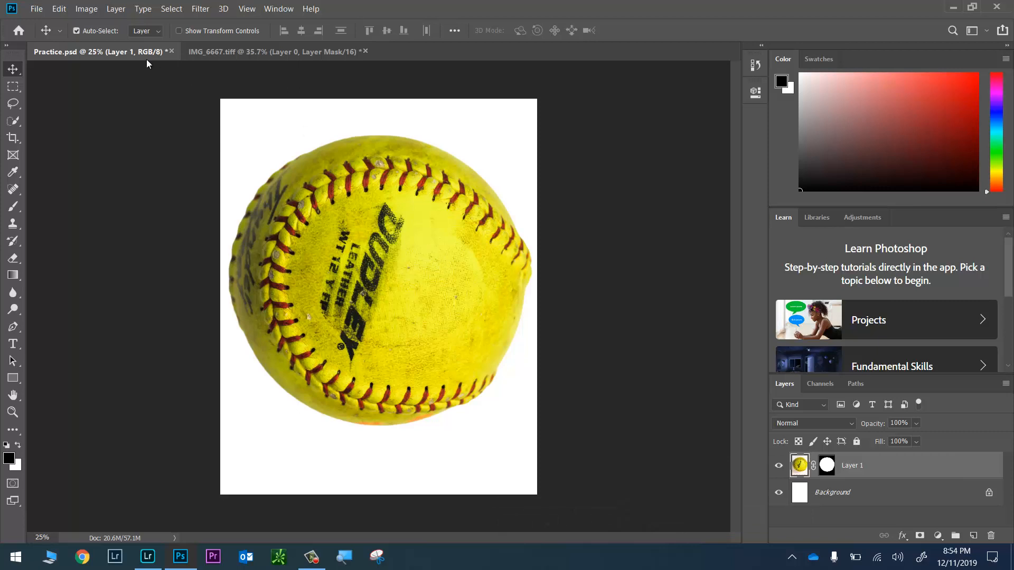
Step: Save Practice.psd with Maximize Compatibility on
click(37, 9)
click(74, 138)
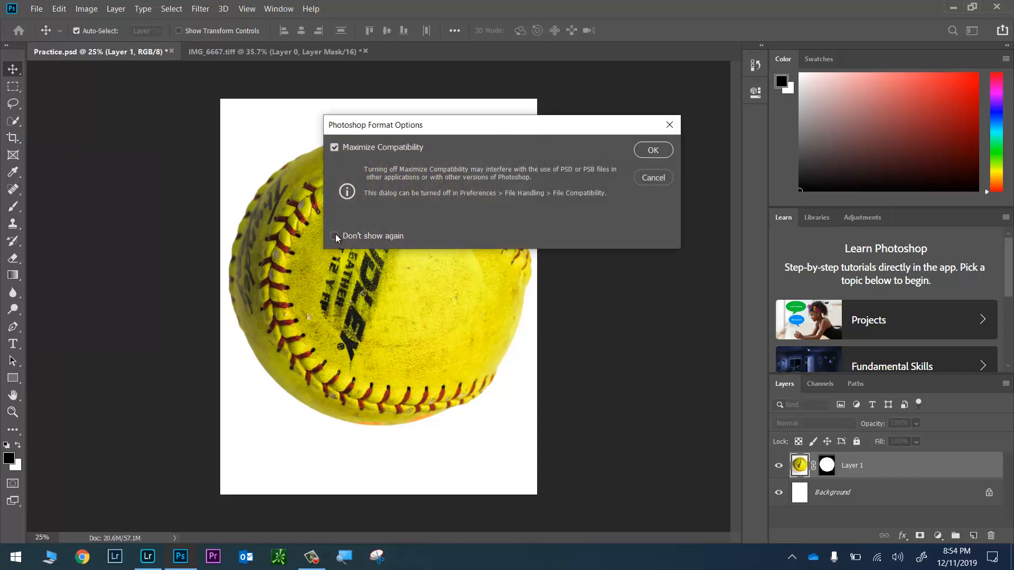
click(654, 151)
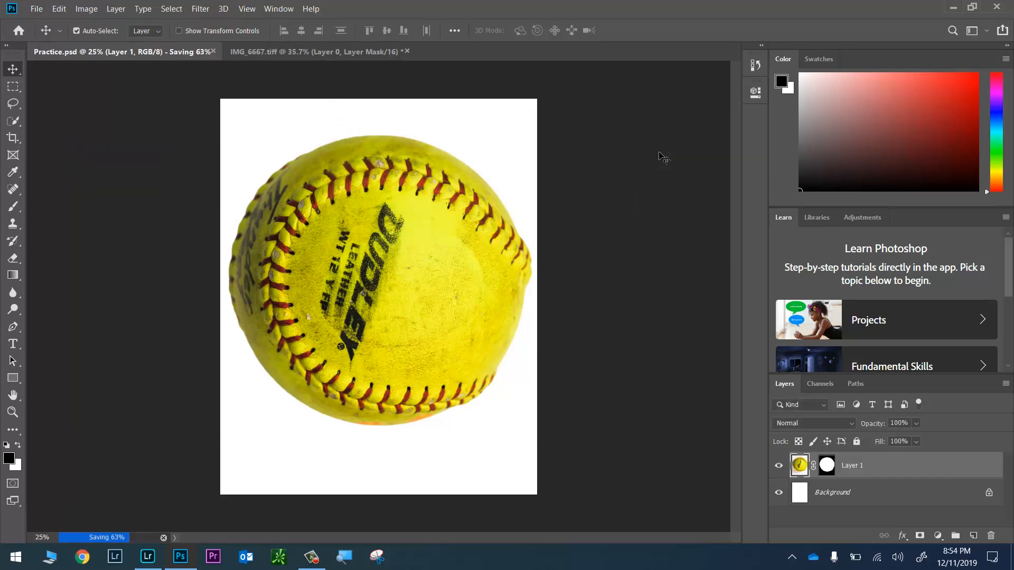
Step: Save the masked softball document IMG_6667 and close it
click(259, 52)
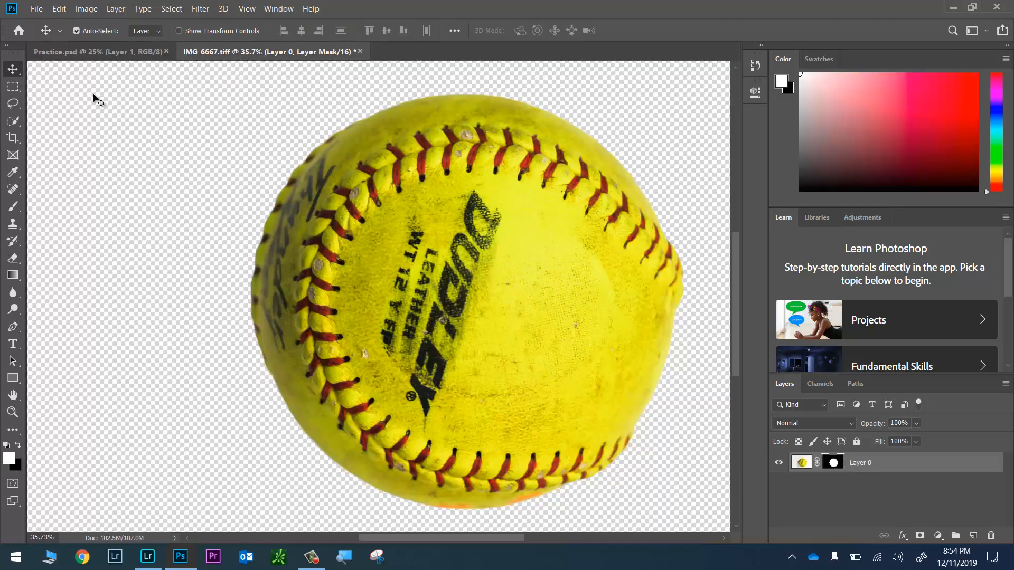
click(37, 9)
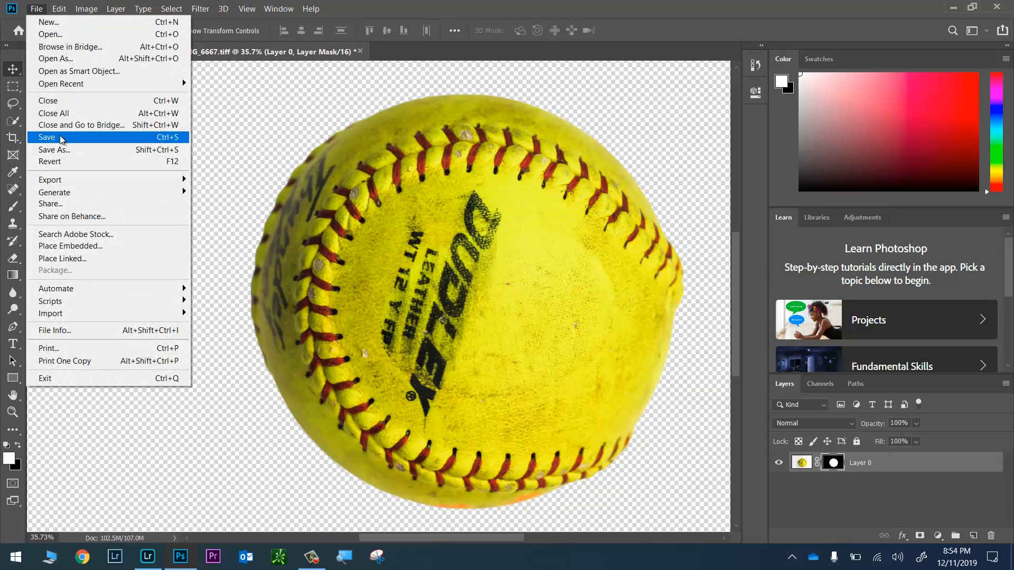
click(62, 139)
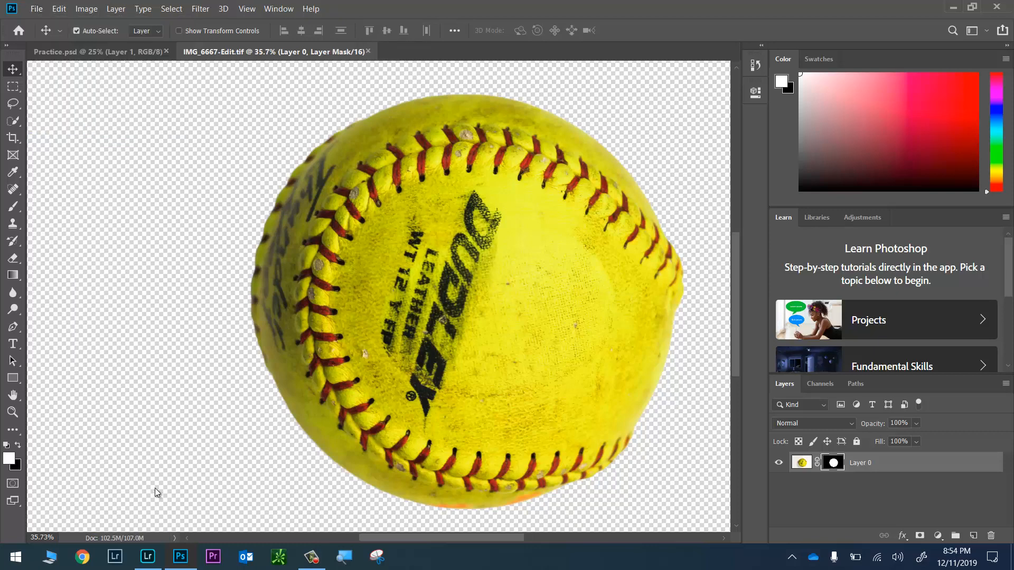
click(368, 52)
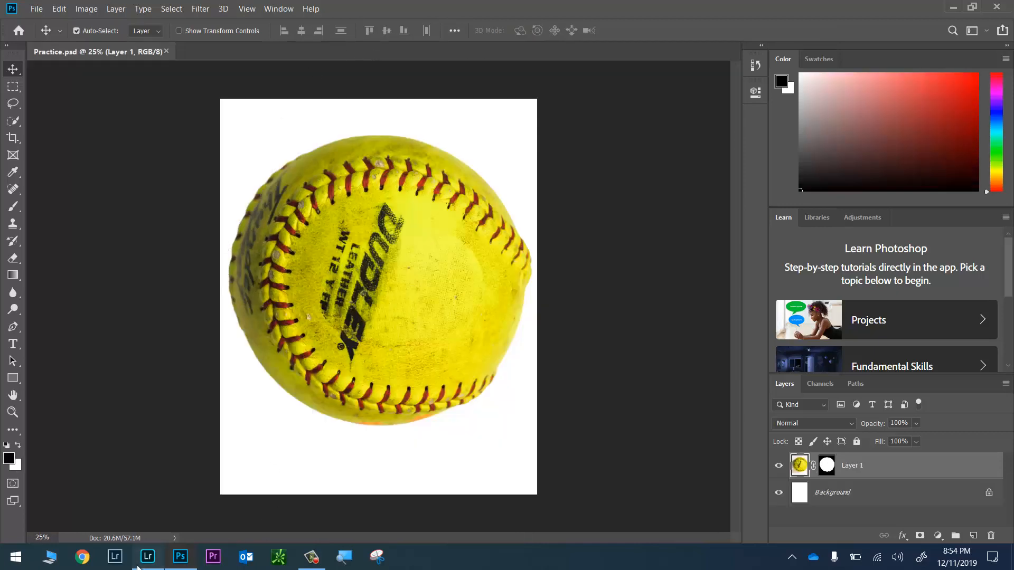
Step: Switch to Lightroom, expand the softball stack, compare the original photo with the masked version, and collapse the stack
click(148, 556)
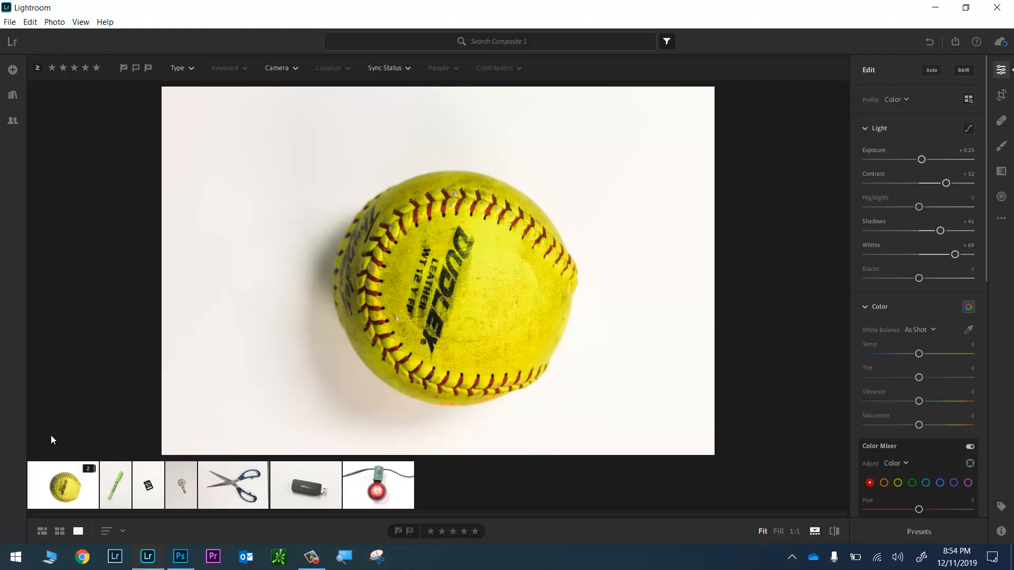
click(88, 469)
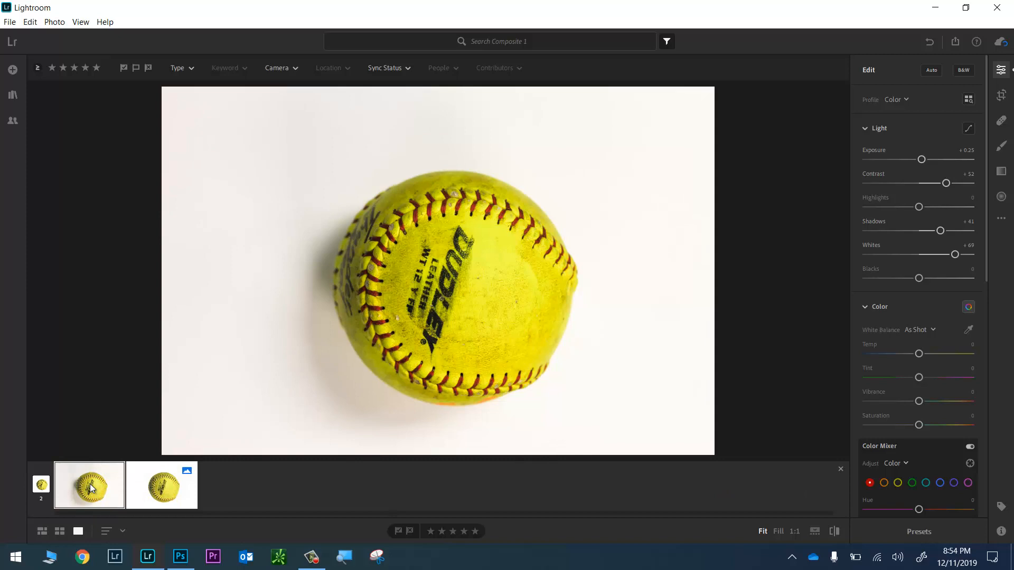
click(137, 487)
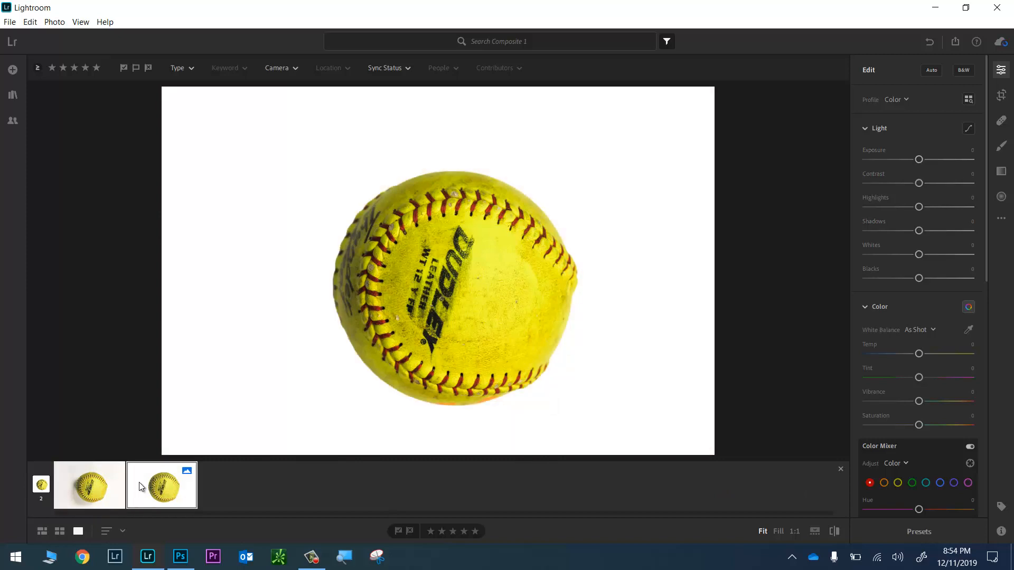
key(Left)
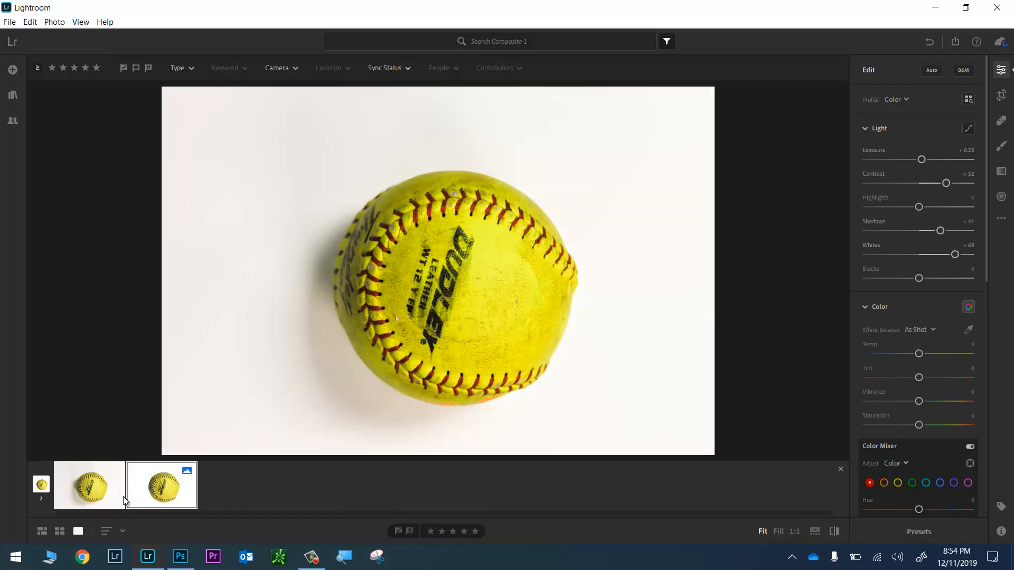
key(Right)
key(Left)
key(Right)
key(Left)
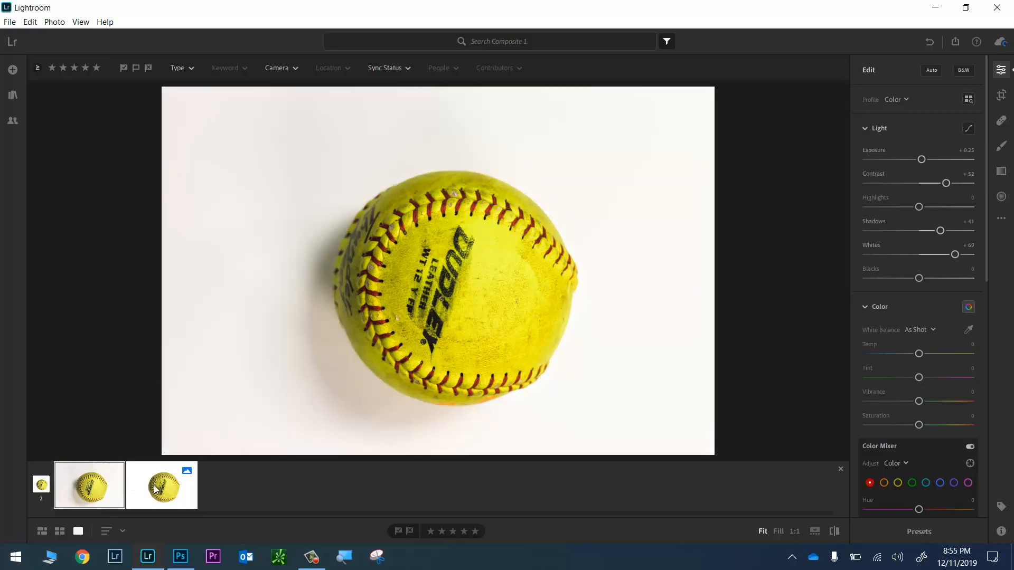
key(Right)
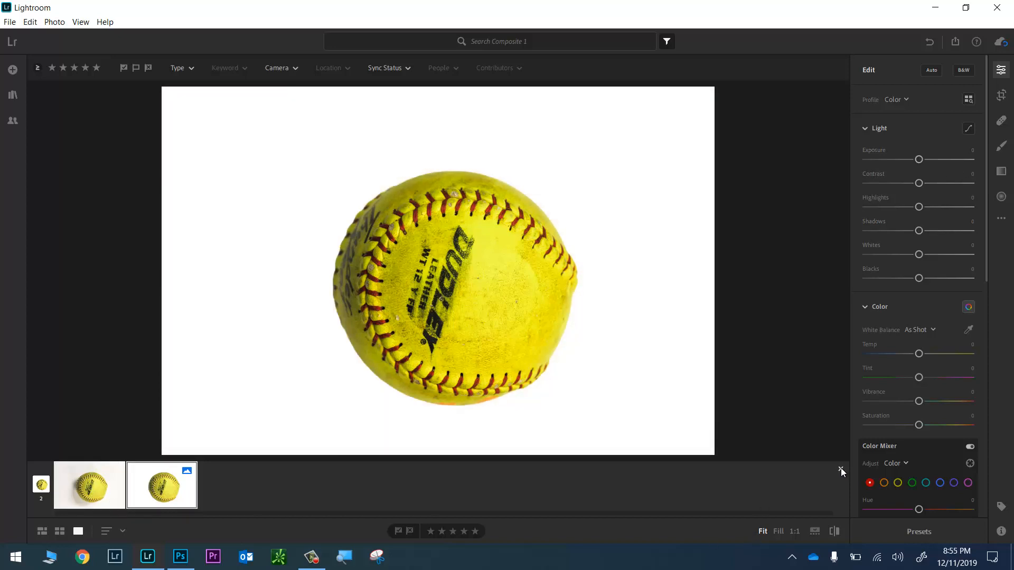
click(840, 468)
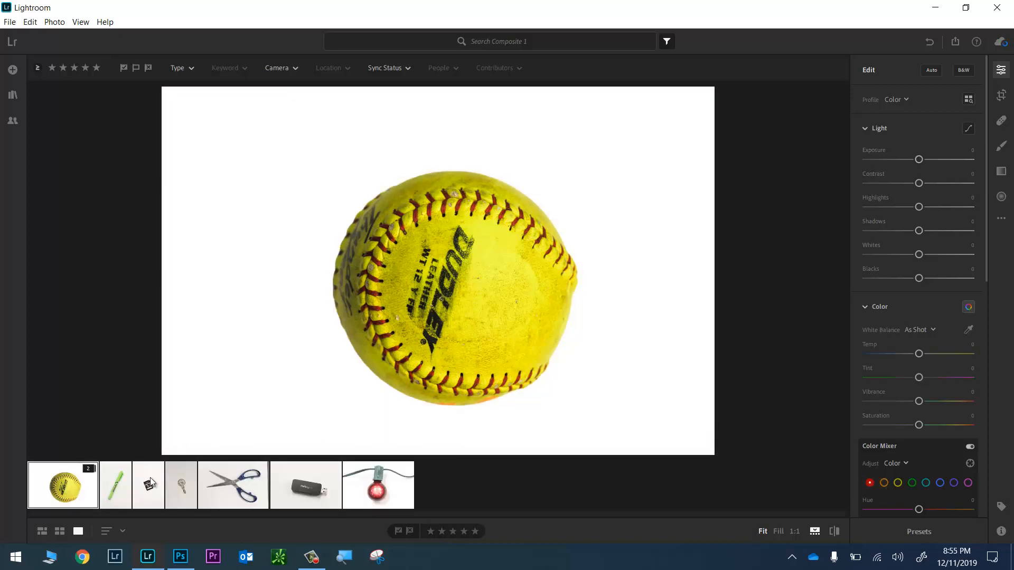
Step: Send the green highlighter photo from Lightroom to Photoshop for editing
click(122, 484)
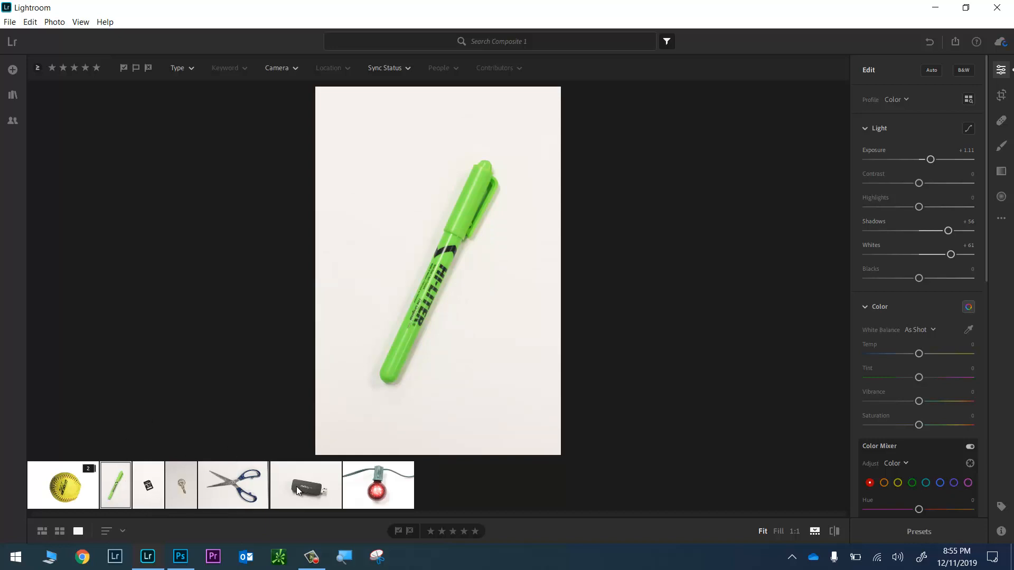
right_click(118, 486)
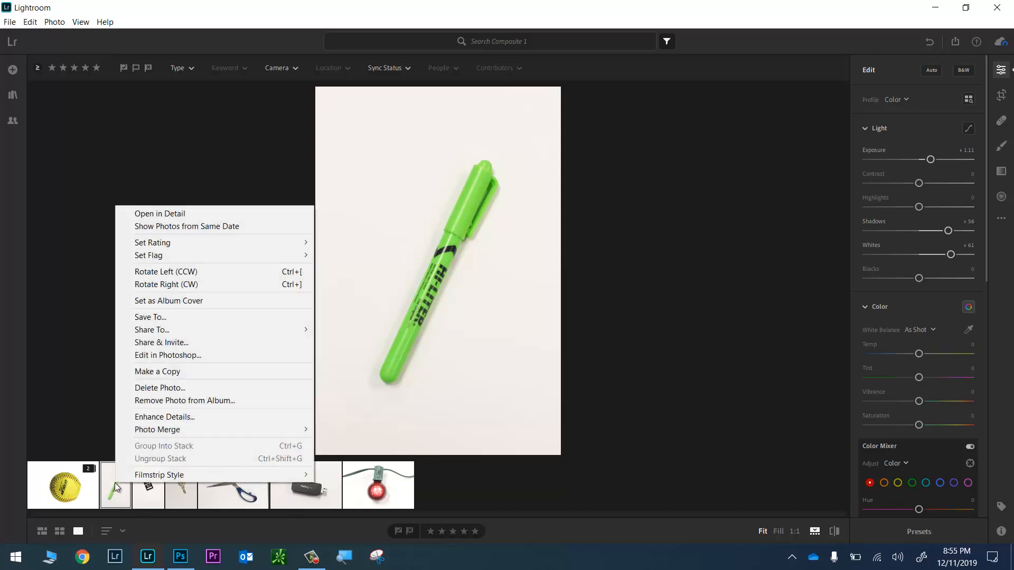
click(77, 376)
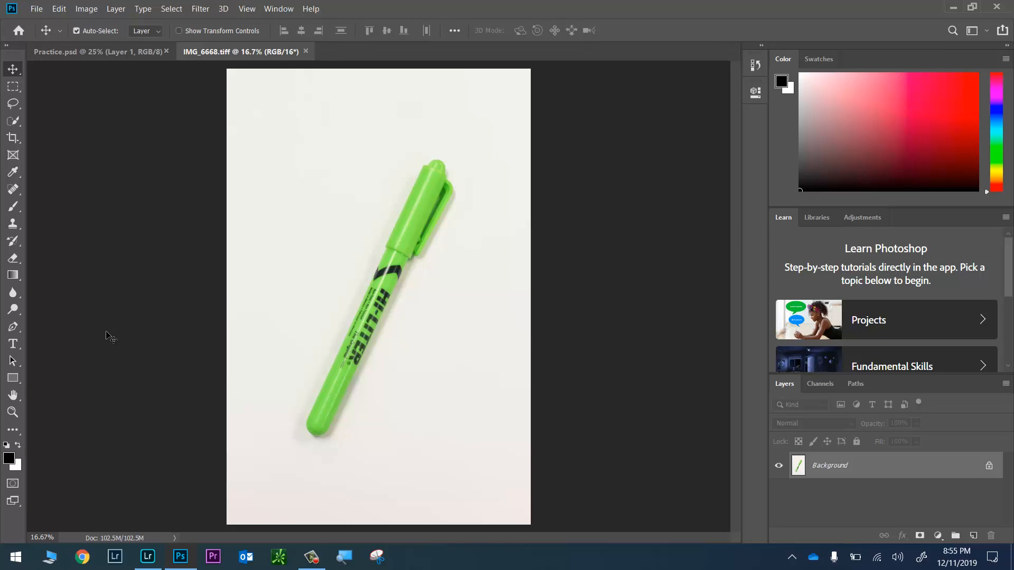
Step: Select the highlighter with Select Subject and set the Quick Selection tool to add to the selection
click(14, 123)
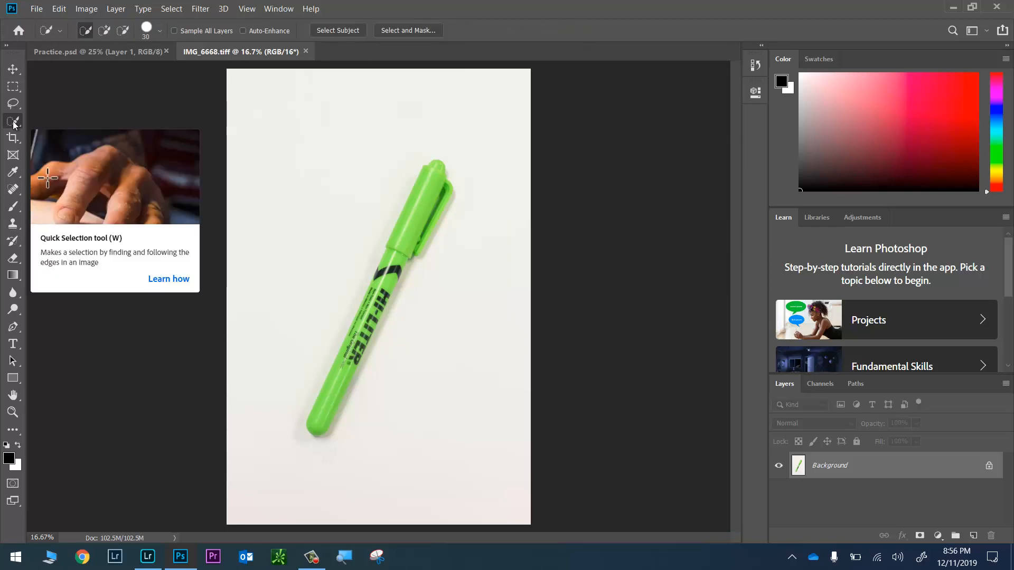
click(327, 32)
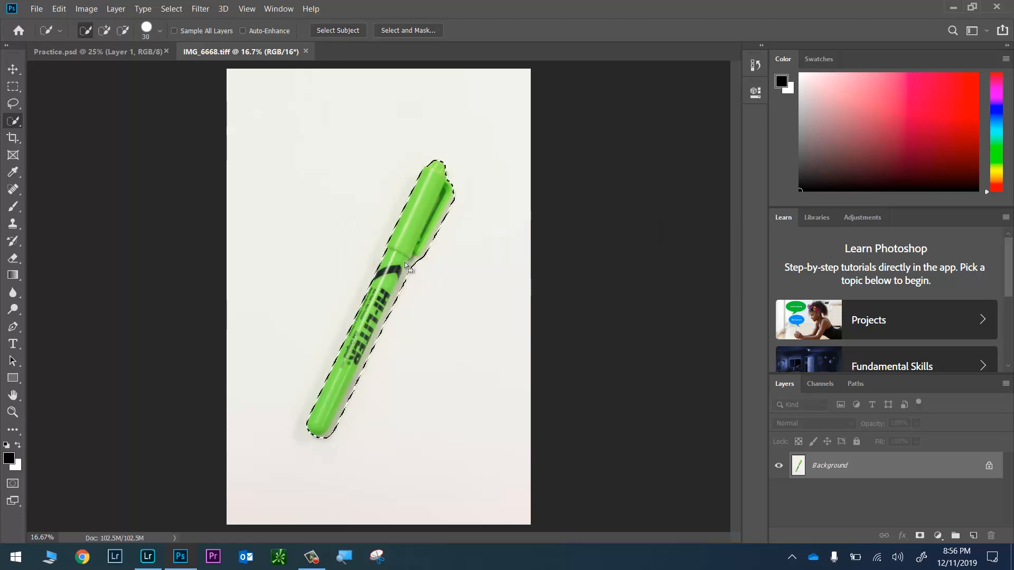
scroll(402, 267, up, 3)
scroll(425, 247, up, 5)
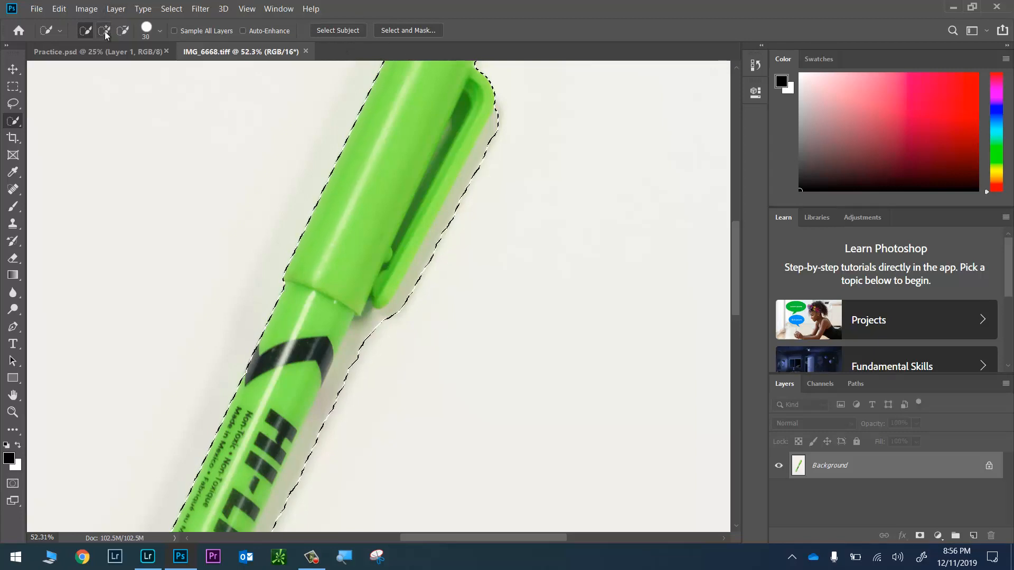
right_click(13, 121)
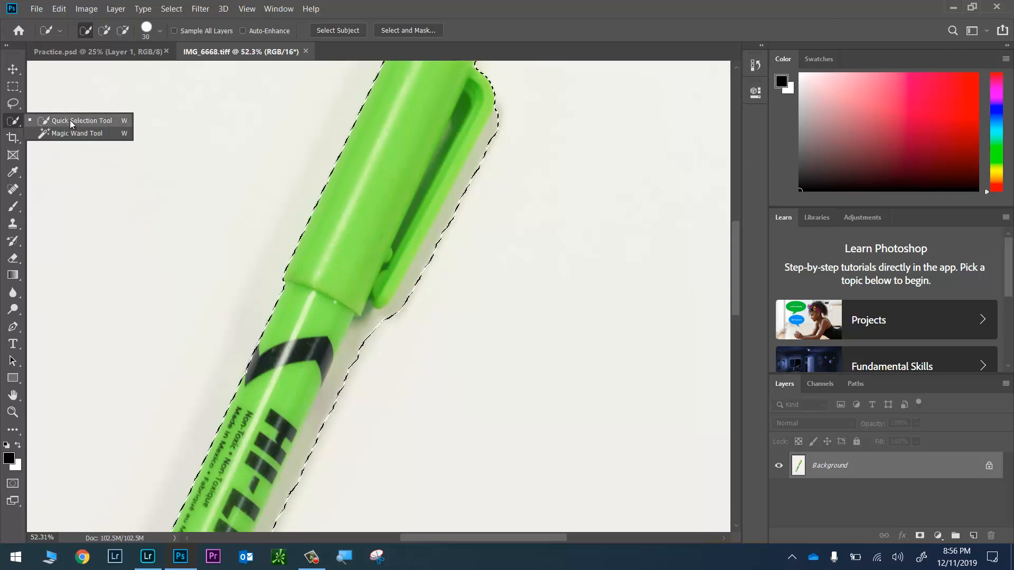
click(70, 121)
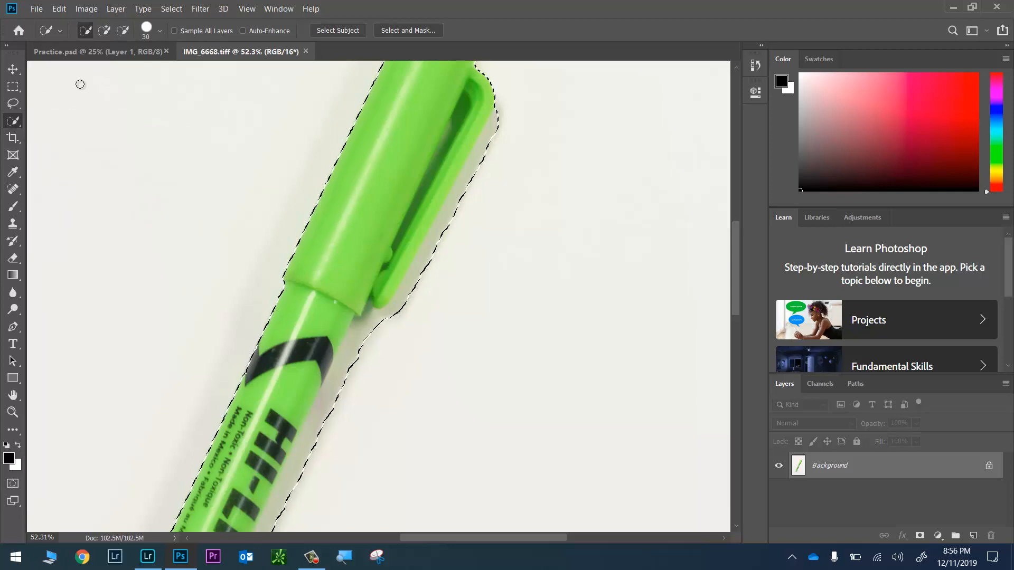
click(105, 31)
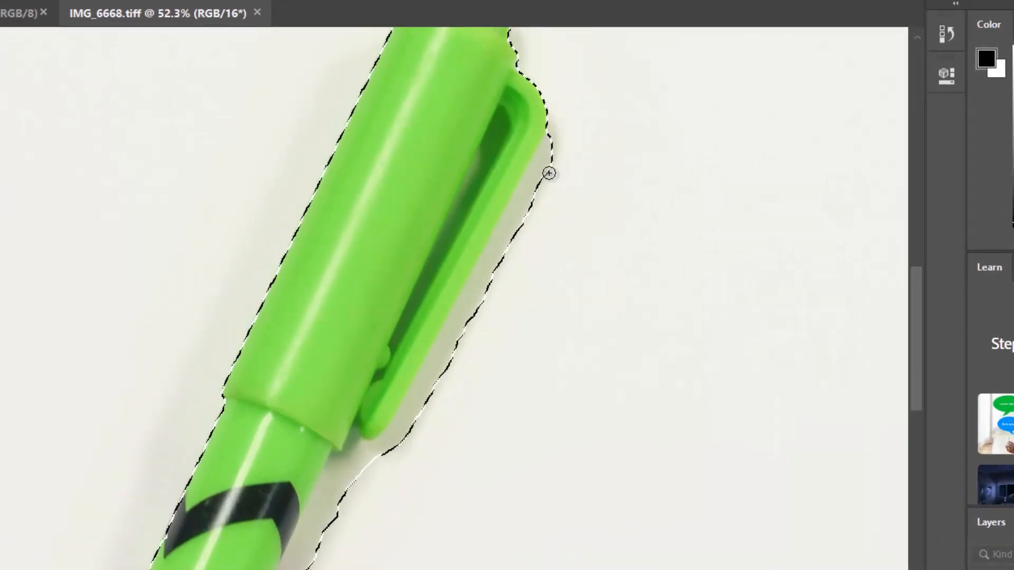
Step: Try adding the background area beside the highlighter's clip to the selection, and undo it
mouse_move(583, 169)
mouse_down()
mouse_move(727, 283)
mouse_move(549, 345)
mouse_up()
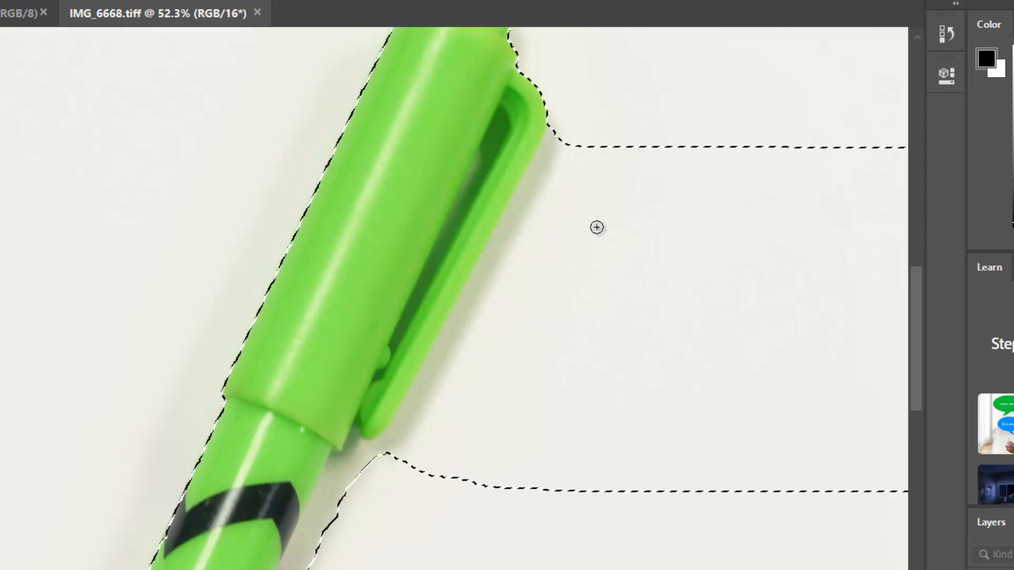
key(ctrl+z)
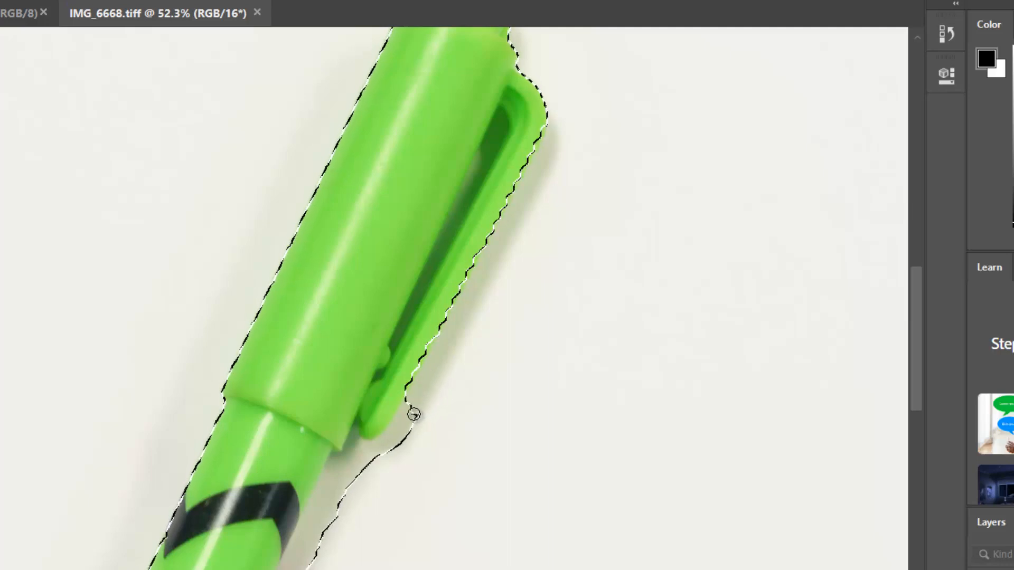
Step: Remove the shadow beside the highlighter's clip from the selection and brush the missing clip area back in
drag(412, 410, 401, 430)
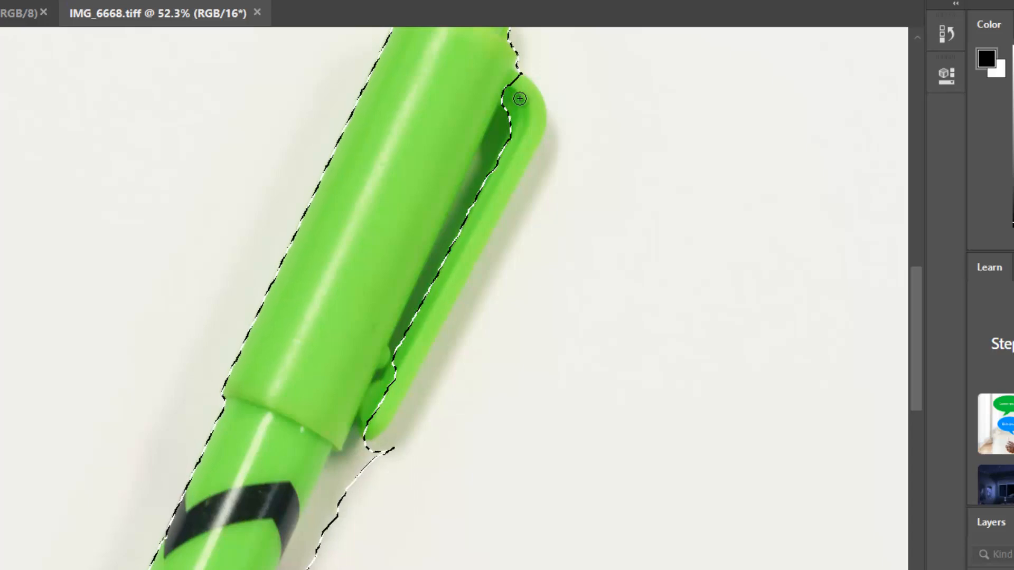
drag(523, 102, 525, 112)
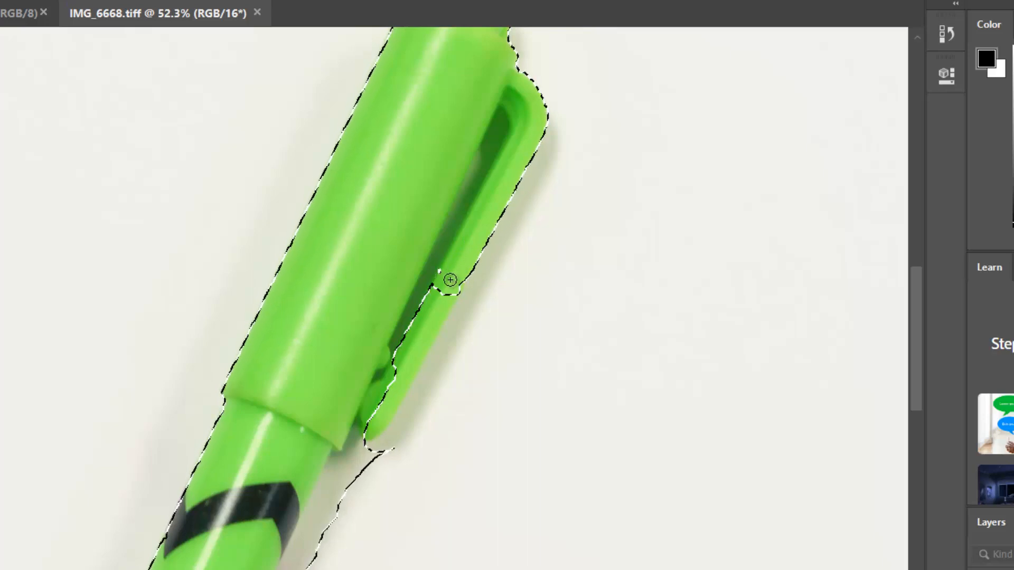
mouse_move(446, 330)
mouse_down()
mouse_move(403, 367)
mouse_move(388, 399)
mouse_move(393, 380)
mouse_up()
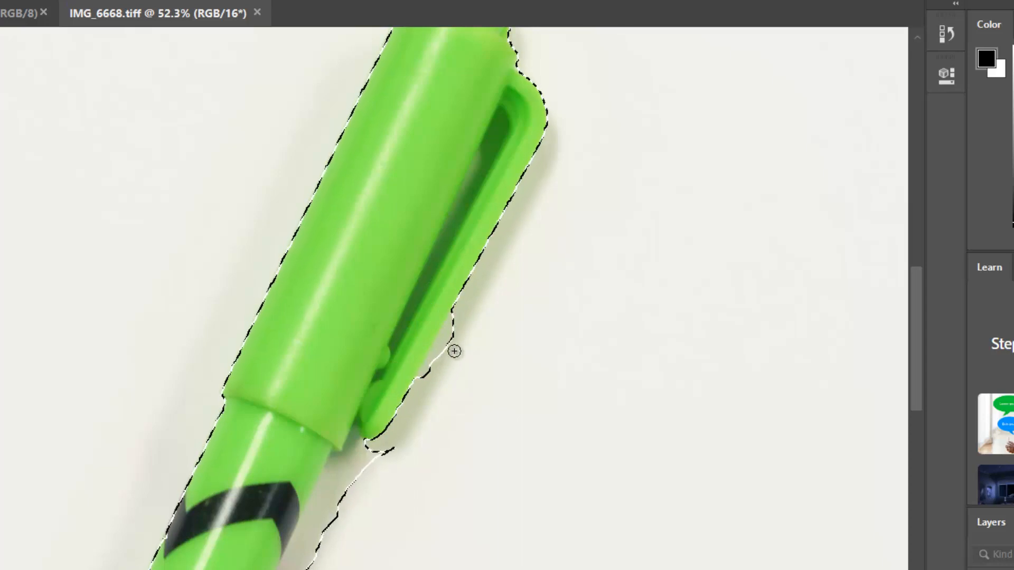
Step: Subtract the remaining sliver of shadow along the lower outer edge of the clip from the selection
scroll(451, 369, up, 1)
scroll(451, 457, up, 3)
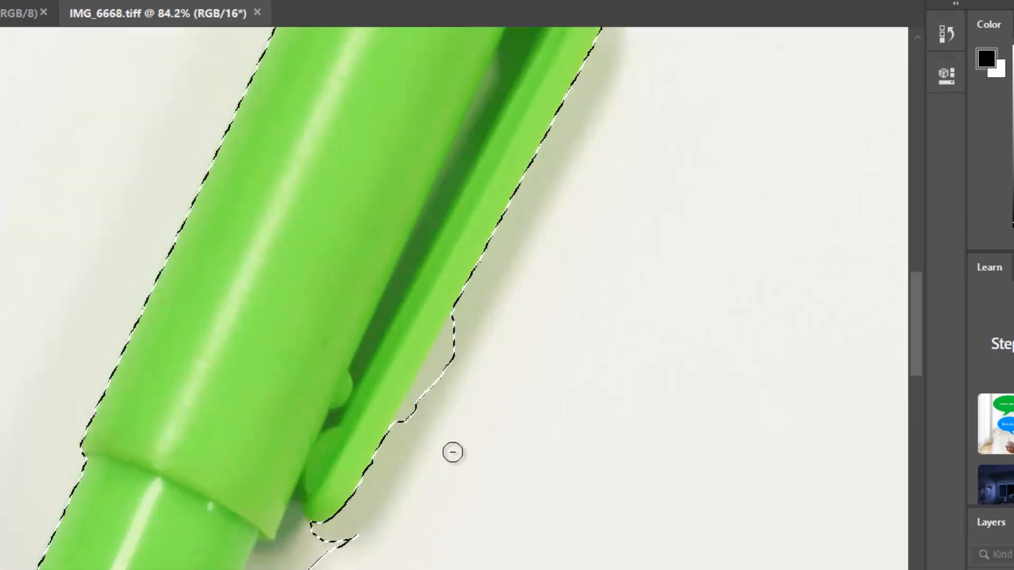
scroll(453, 453, up, 3)
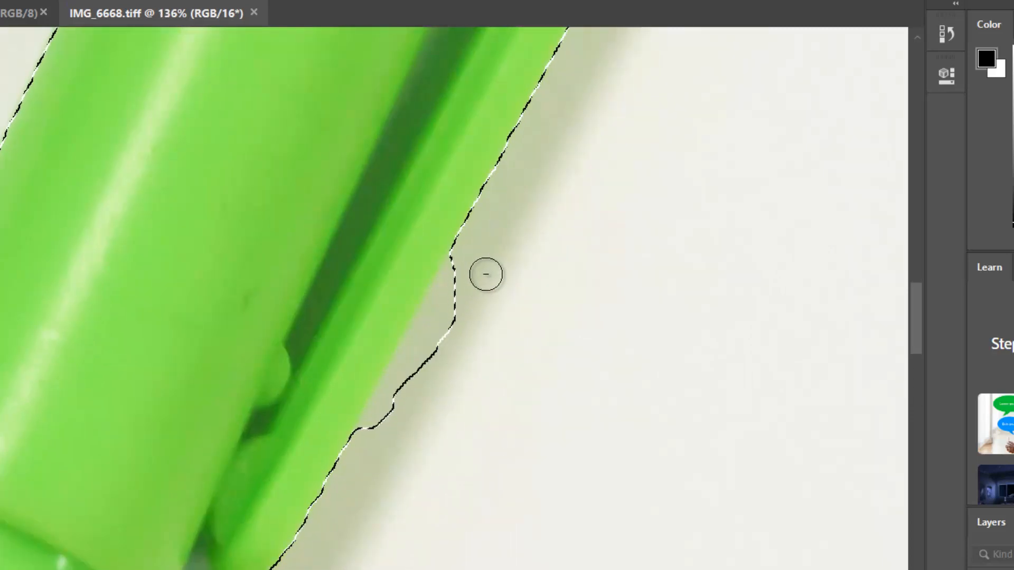
drag(486, 274, 420, 386)
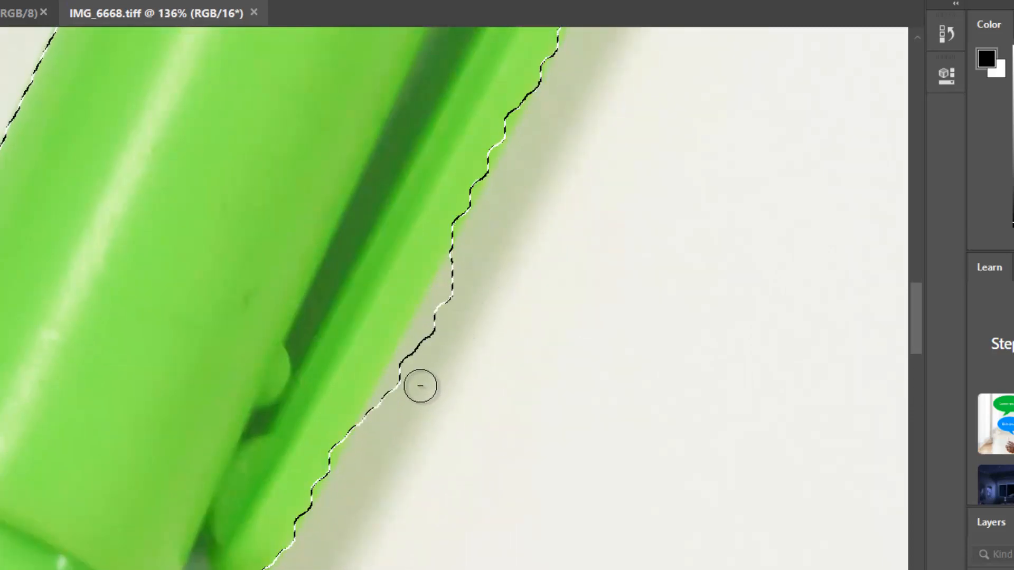
drag(453, 301, 421, 369)
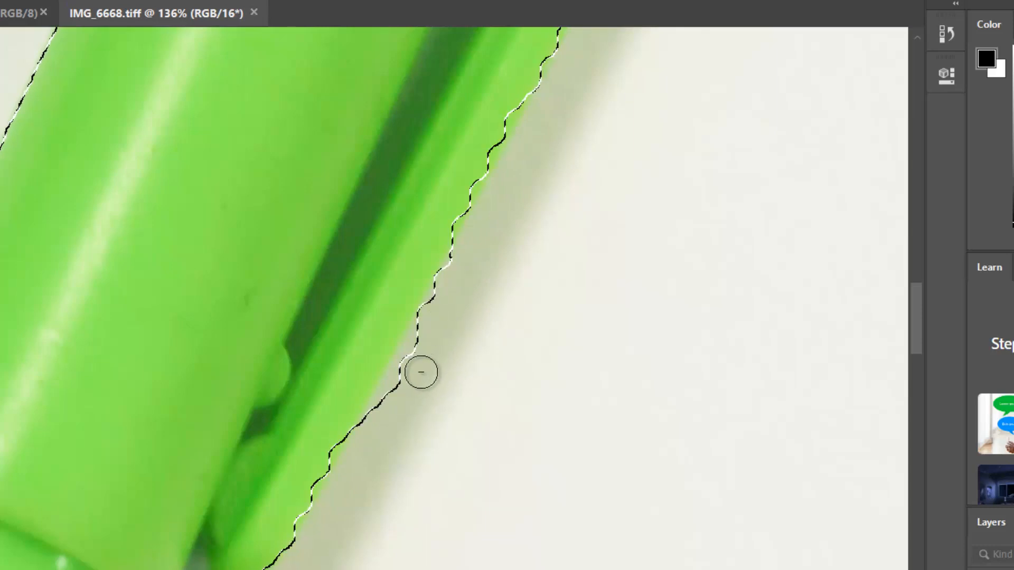
drag(461, 296, 429, 357)
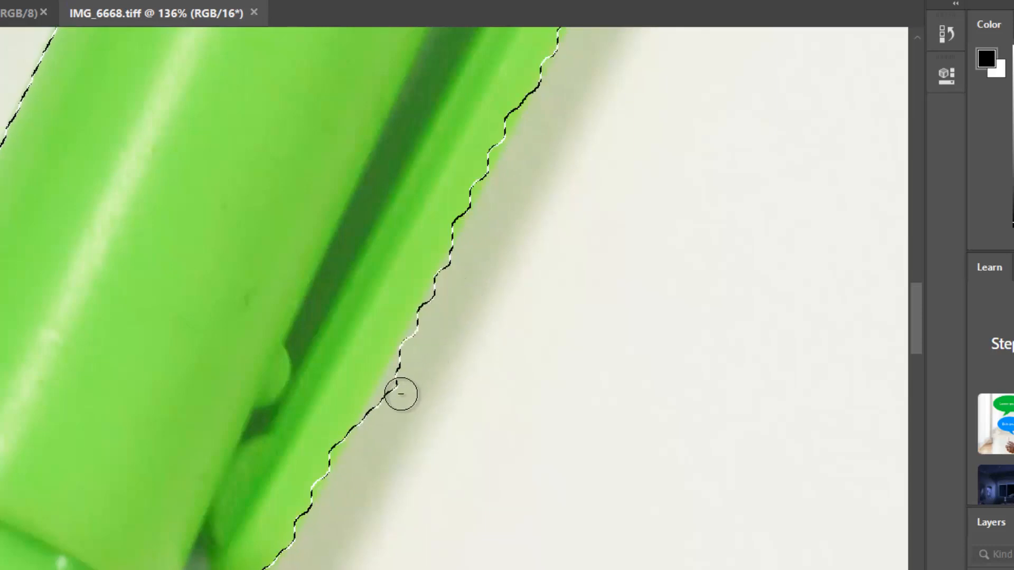
drag(400, 394, 396, 399)
drag(462, 283, 411, 385)
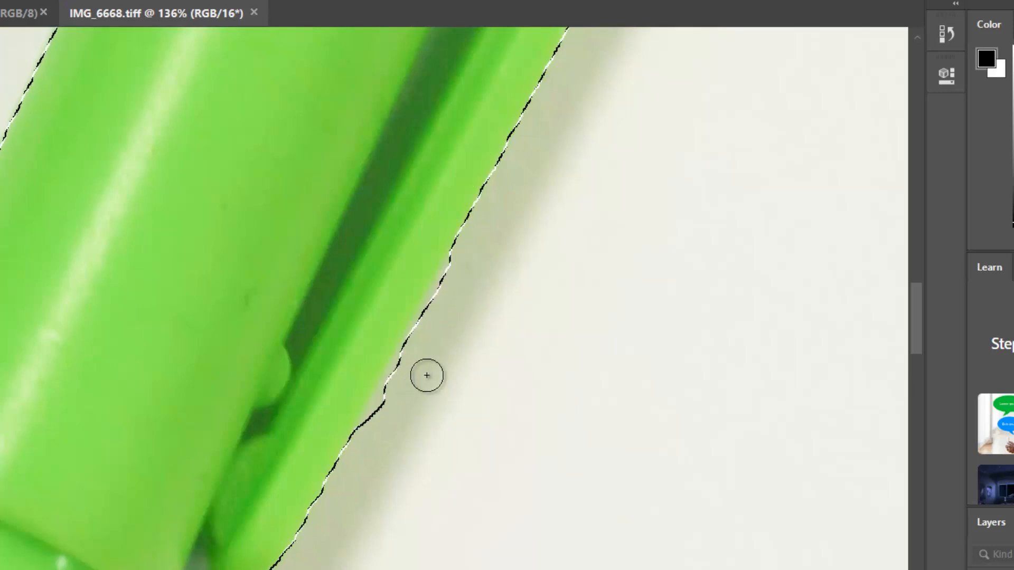
drag(388, 429, 392, 405)
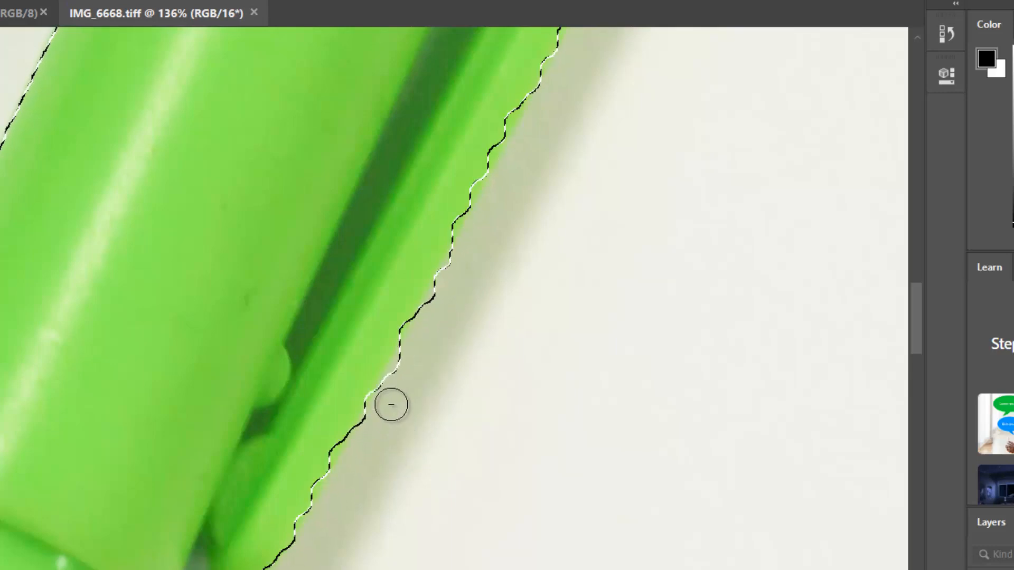
Step: Undo the last selection change and add the lower part and tip of the clip back to the selection
scroll(500, 201, down, 3)
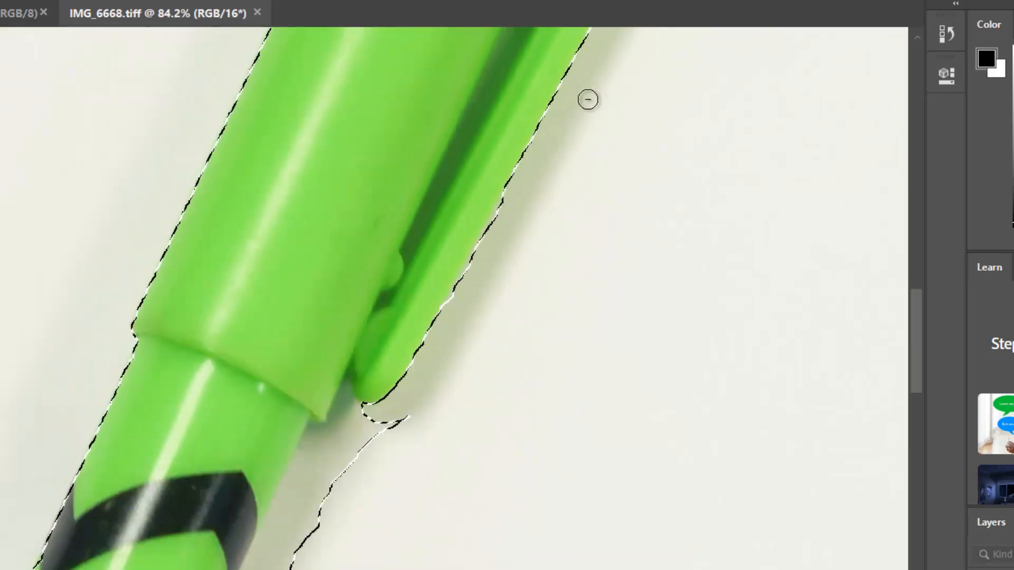
scroll(528, 227, up, 3)
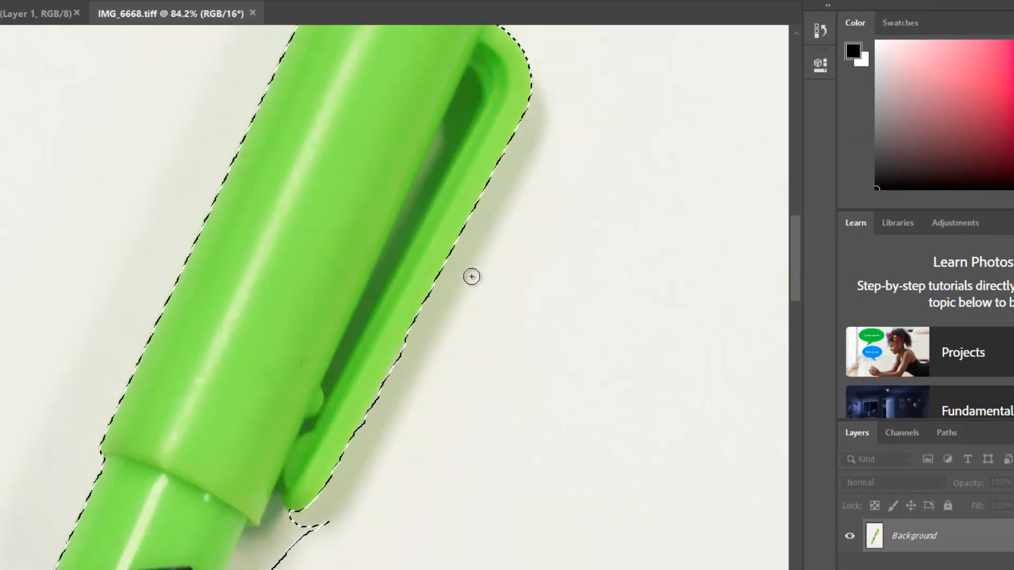
key(ctrl+z)
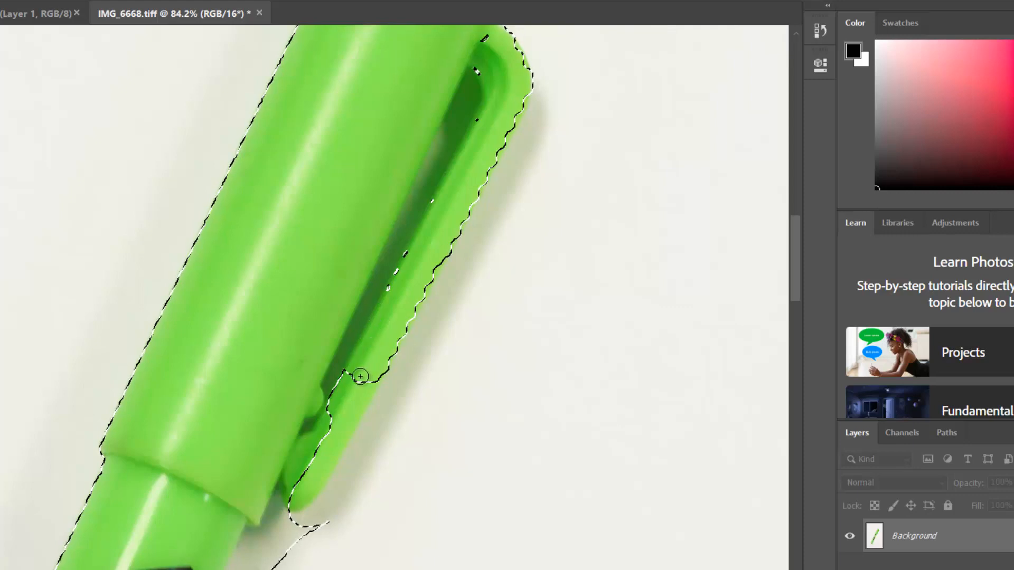
mouse_move(361, 376)
mouse_down()
mouse_move(336, 404)
mouse_move(321, 470)
mouse_move(340, 410)
mouse_up()
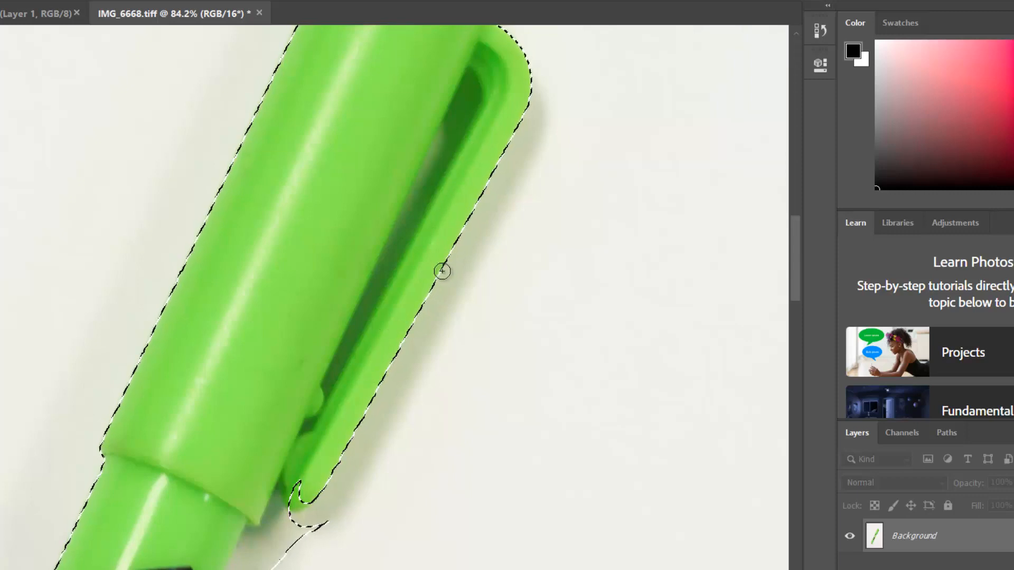
drag(301, 501, 315, 478)
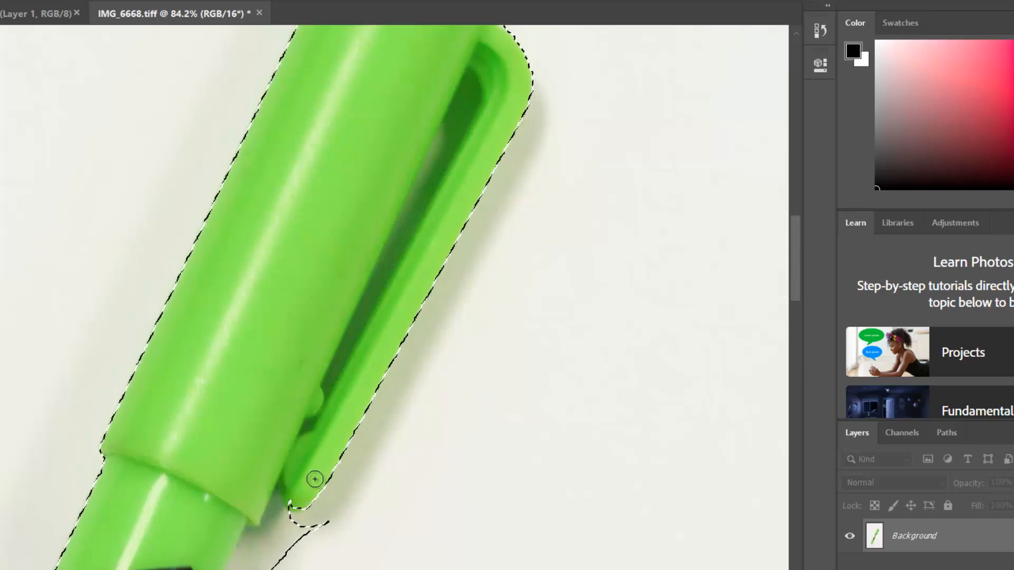
Step: Subtract the shadow below the clip tip and along the lettered side of the highlighter's barrel from the selection
drag(397, 485, 399, 267)
mouse_move(299, 321)
alt+mouse_down()
mouse_move(241, 383)
mouse_move(235, 416)
mouse_move(283, 362)
alt+mouse_up()
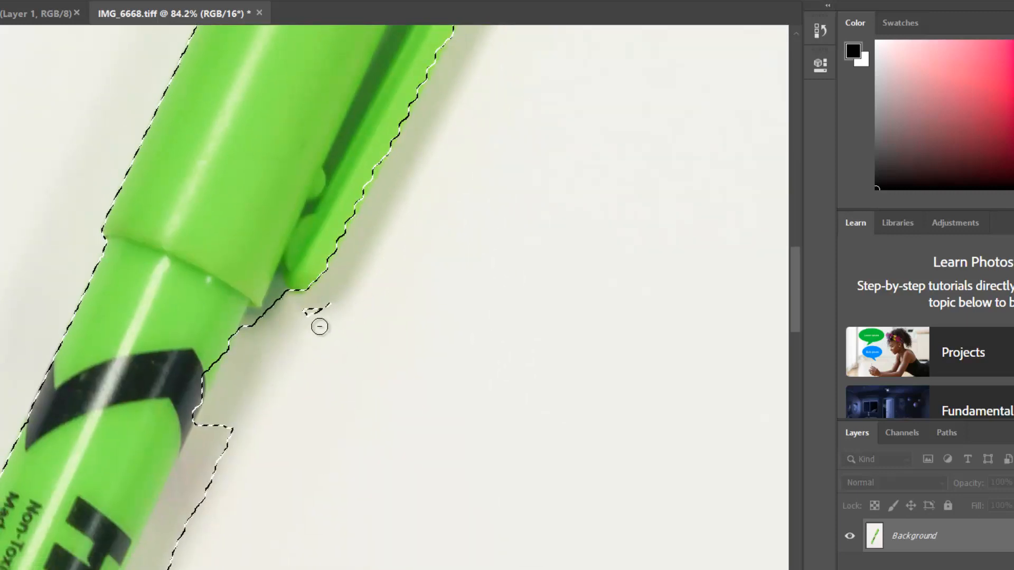
mouse_move(319, 326)
alt+mouse_down()
mouse_move(285, 326)
mouse_move(263, 301)
mouse_move(274, 290)
mouse_move(174, 546)
alt+mouse_up()
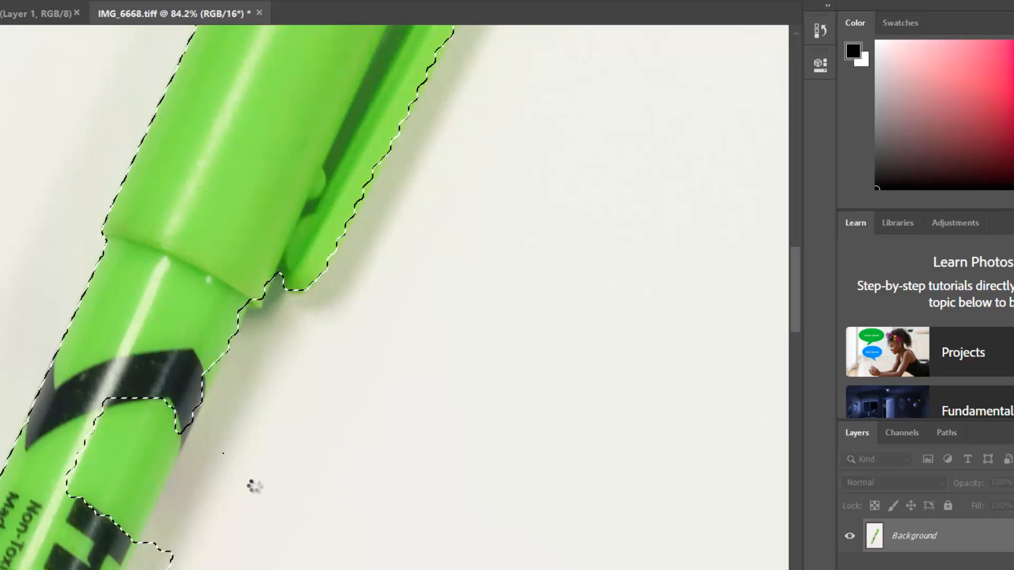
drag(264, 451, 321, 258)
alt+drag(229, 340, 147, 521)
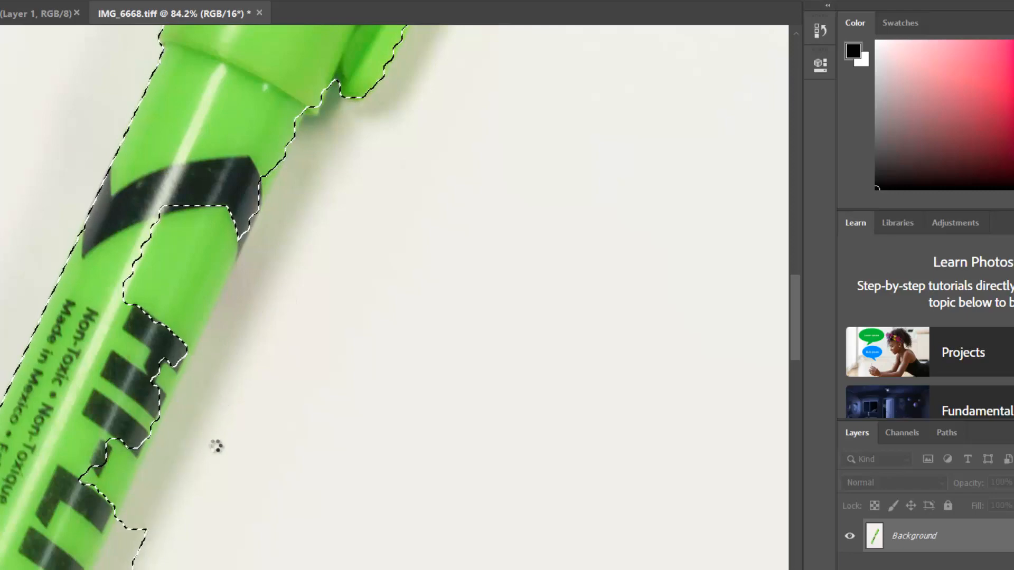
drag(224, 466, 358, 215)
alt+drag(282, 286, 214, 417)
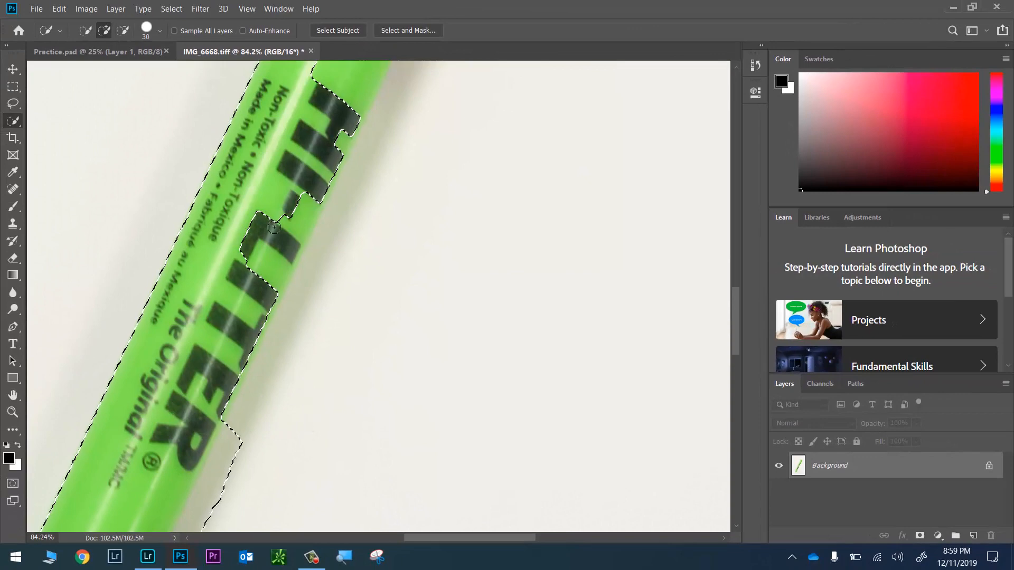
Step: Subtract the remaining shadow beside the lower barrel and around the highlighter's rounded end from the selection
drag(405, 297, 540, 130)
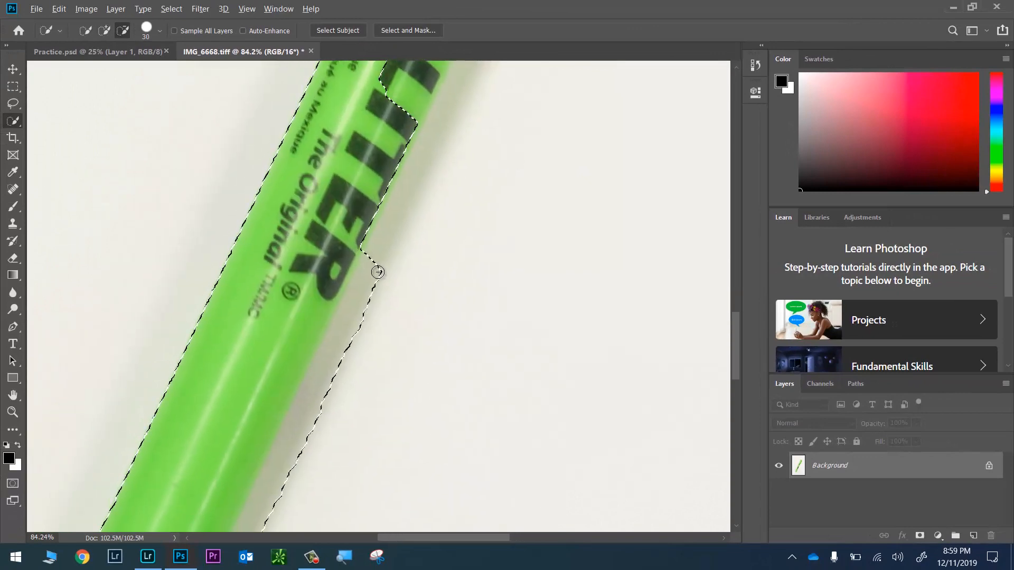
mouse_move(377, 272)
mouse_down()
mouse_move(314, 410)
mouse_move(362, 296)
mouse_up()
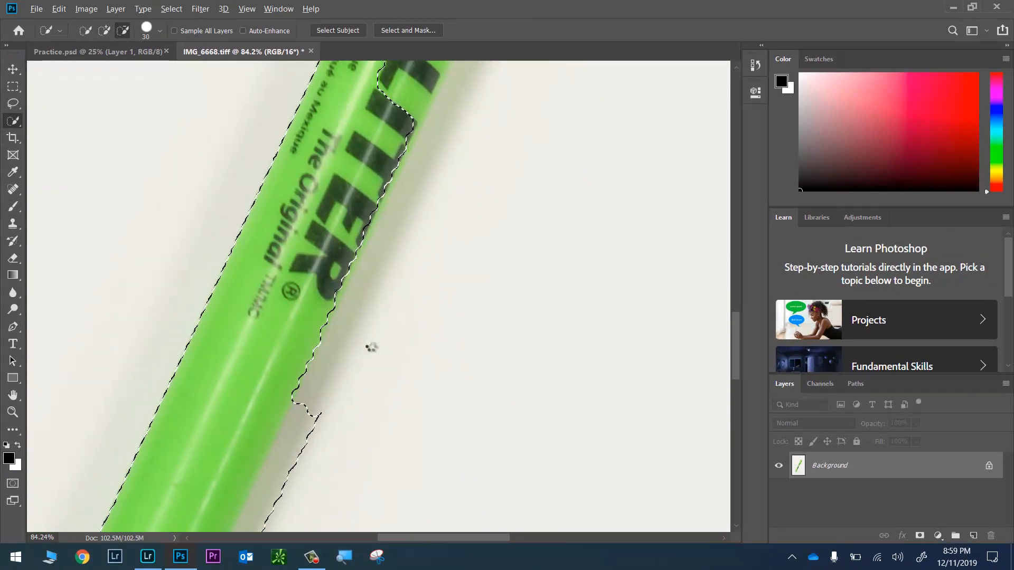
drag(369, 359, 464, 174)
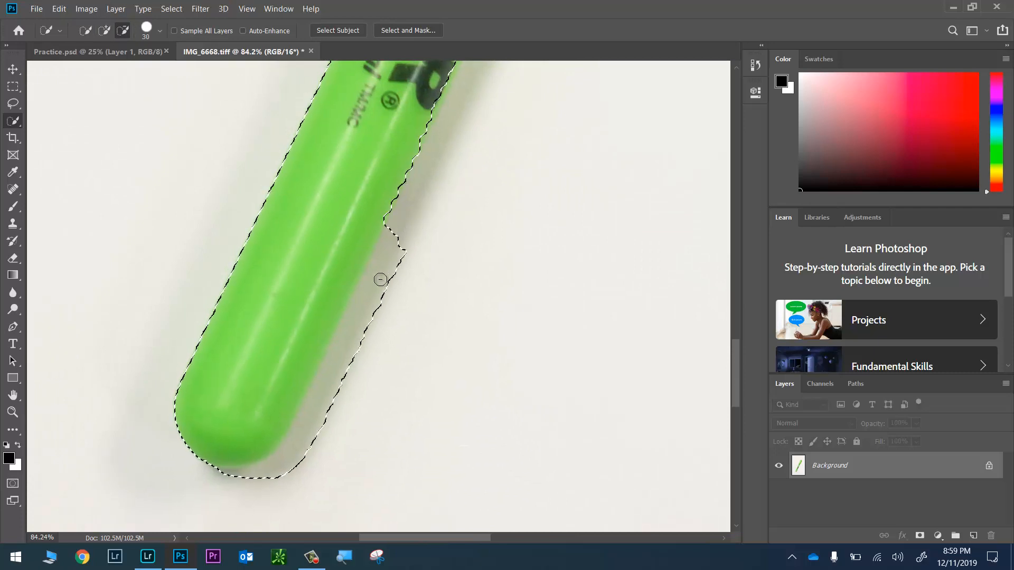
mouse_move(380, 279)
mouse_down()
mouse_move(350, 351)
mouse_move(401, 280)
mouse_move(327, 420)
mouse_move(282, 468)
mouse_move(301, 461)
mouse_move(236, 482)
mouse_move(184, 476)
mouse_up()
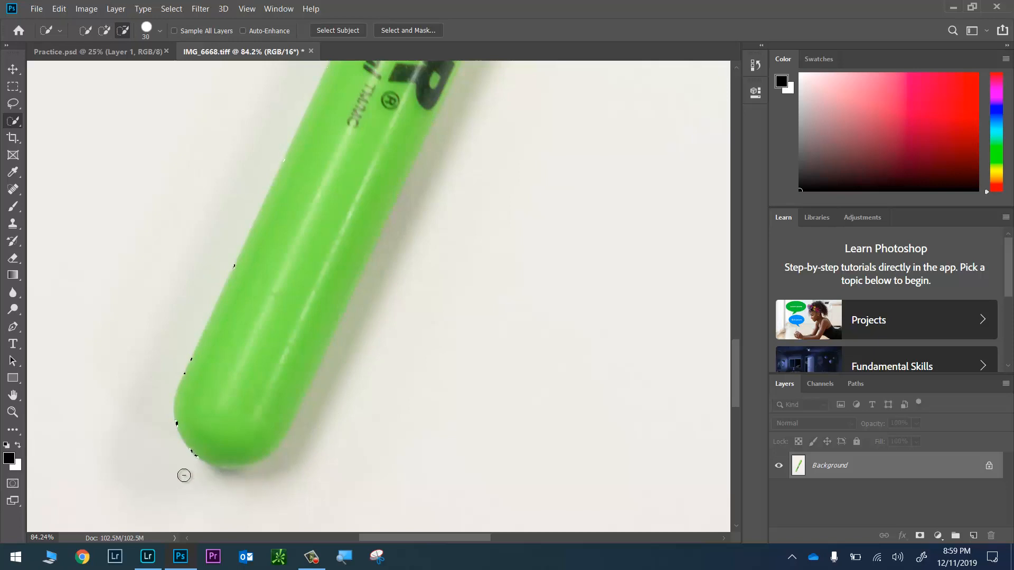
Step: Enlarge the Quick Selection brush to 150 and add the barrel, its lettering and the rounded end back to the selection
scroll(290, 343, down, 2)
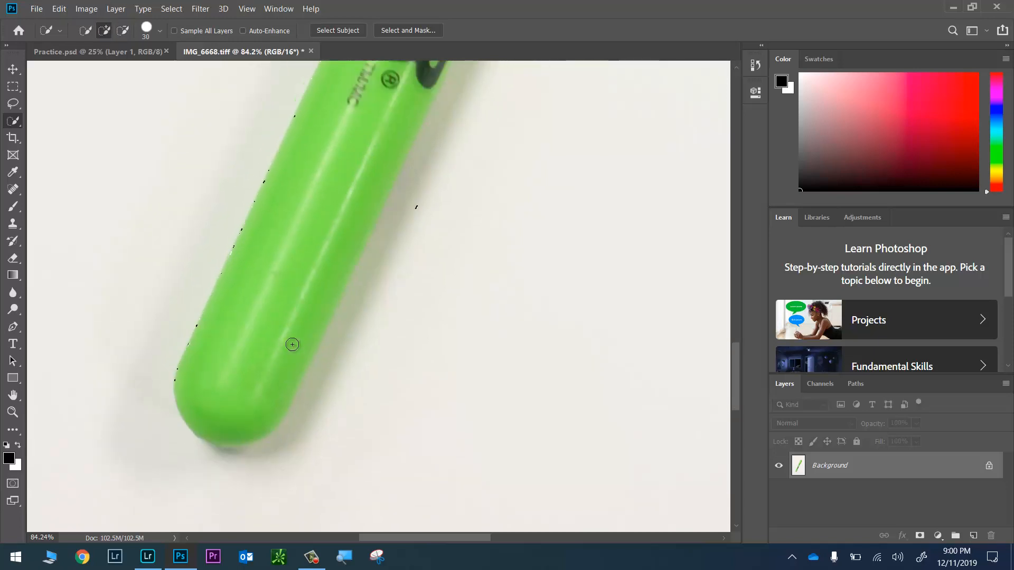
scroll(292, 345, down, 6)
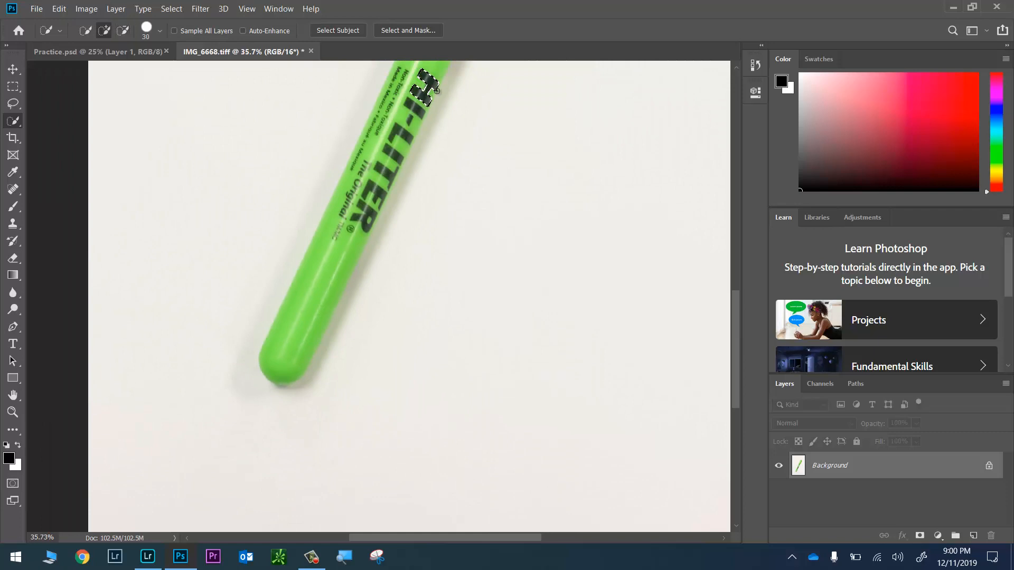
drag(439, 123, 413, 268)
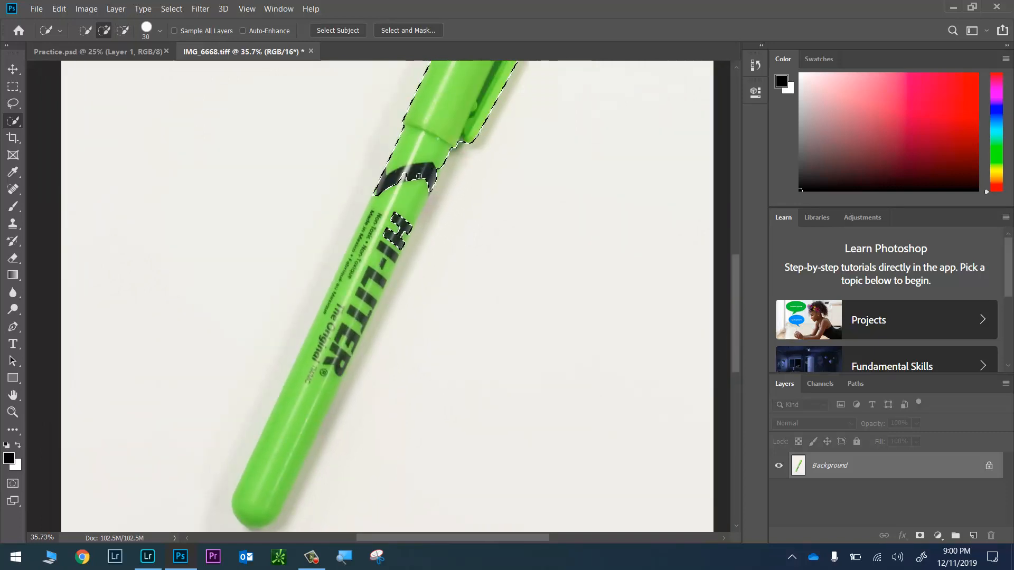
key(bracketright)
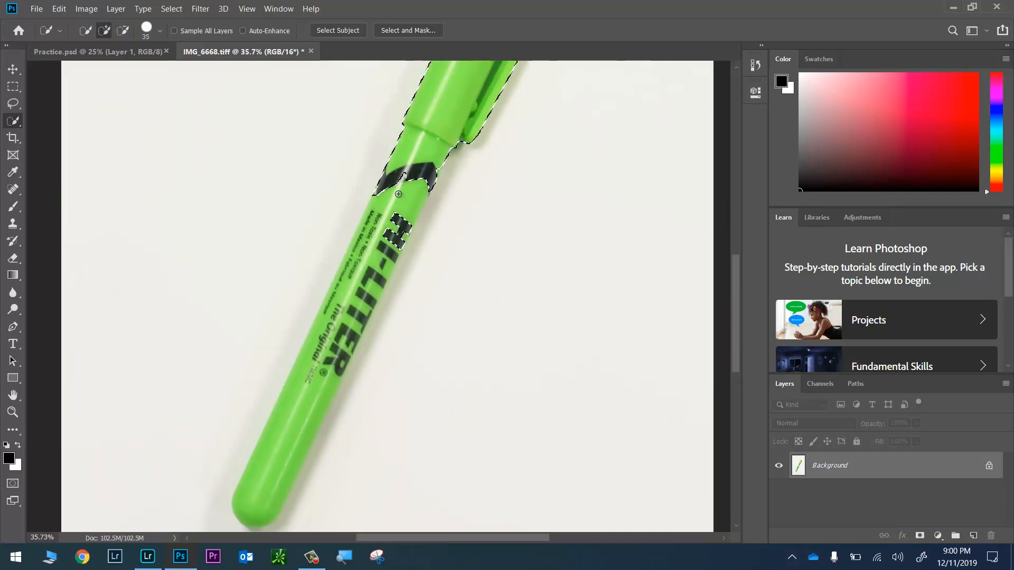
key(bracketright)
key(bracketright)
key(bracketright)
key(bracketright)
key(bracketright)
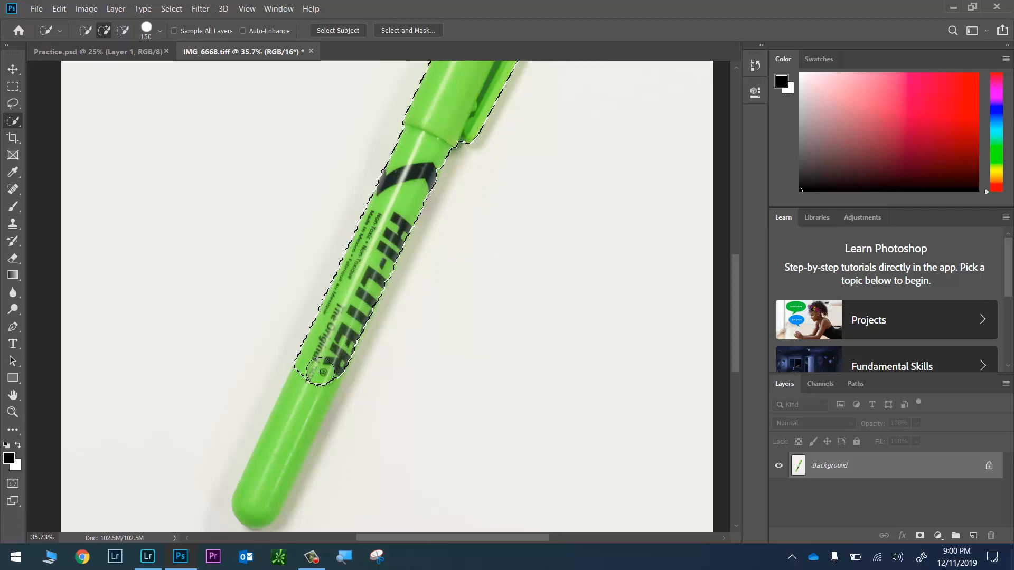
drag(315, 384, 298, 415)
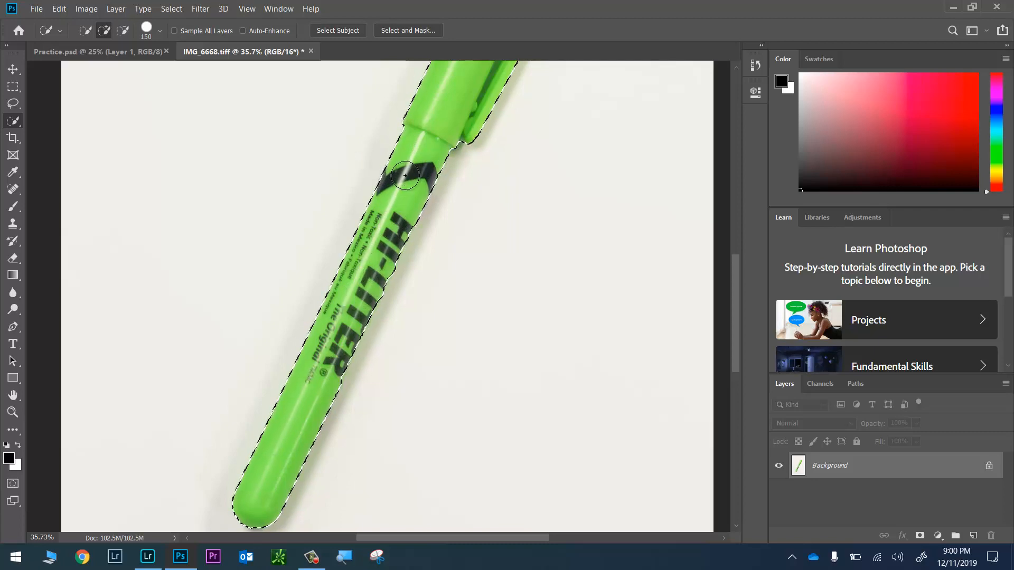
Step: Increase the Smooth setting of the highlighter's selection in Select and Mask and output it as a layer mask
drag(434, 144, 400, 214)
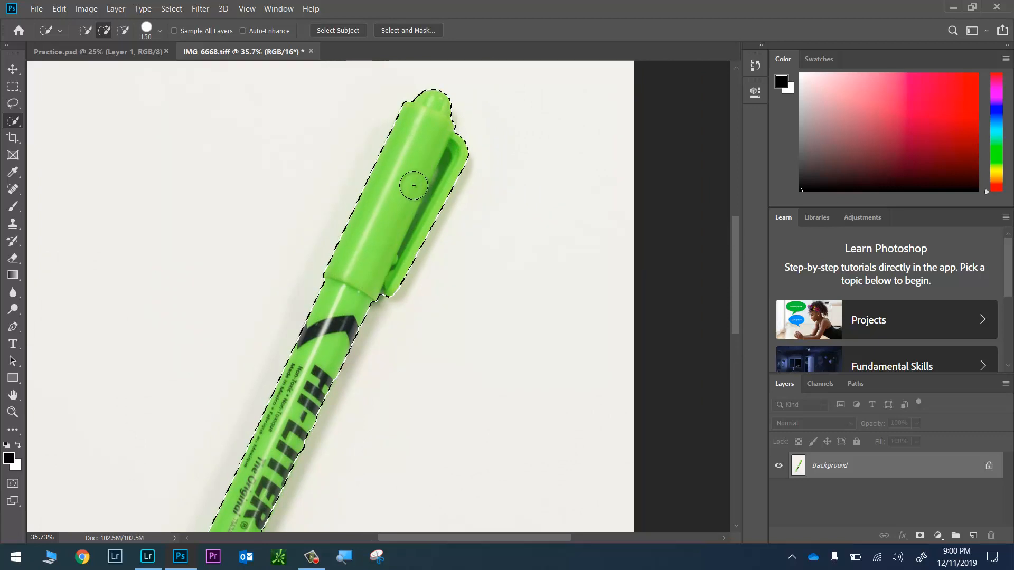
click(393, 30)
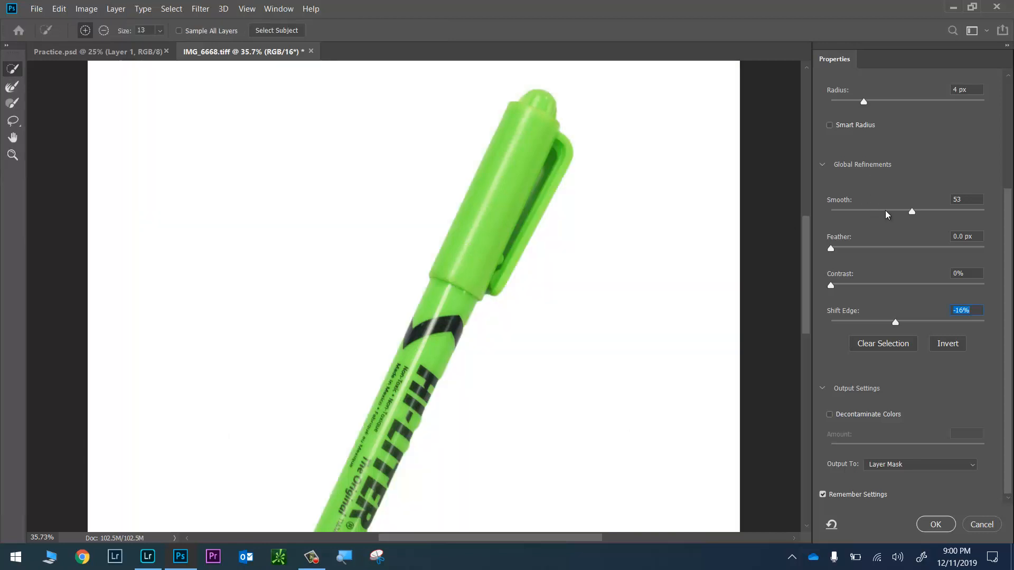
drag(913, 210, 939, 211)
key(ctrl+a)
click(934, 525)
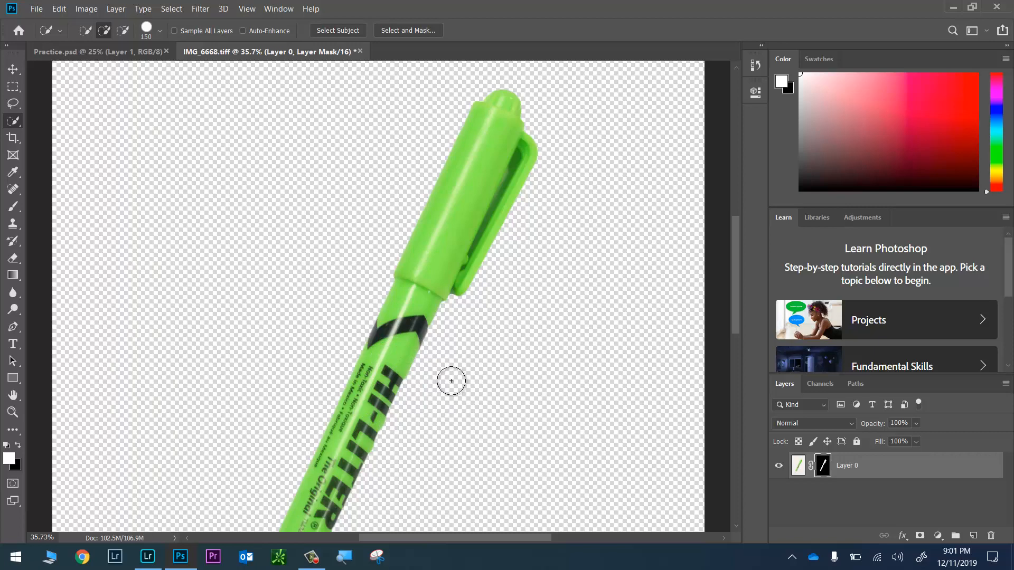
Step: Set up the Brush tool at 50 px with 100% hardness for repairing the barrel's edge on the layer mask
scroll(413, 374, down, 4)
scroll(378, 323, up, 5)
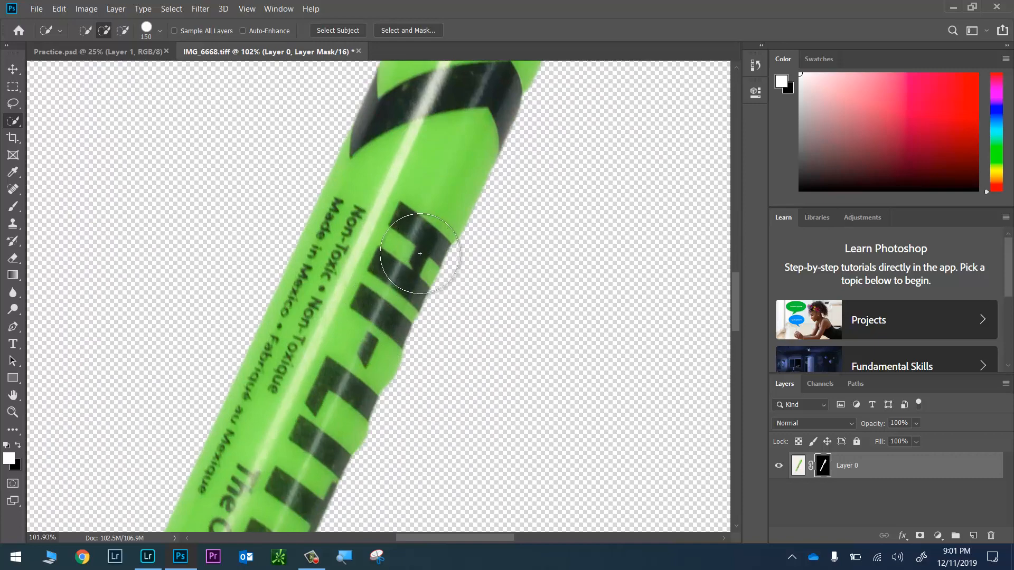
key(v)
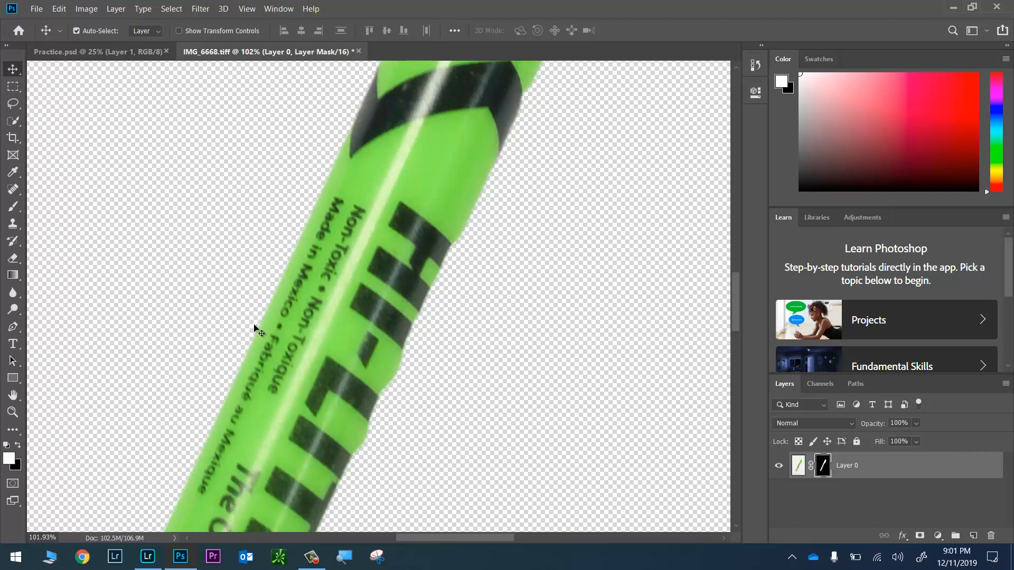
click(11, 211)
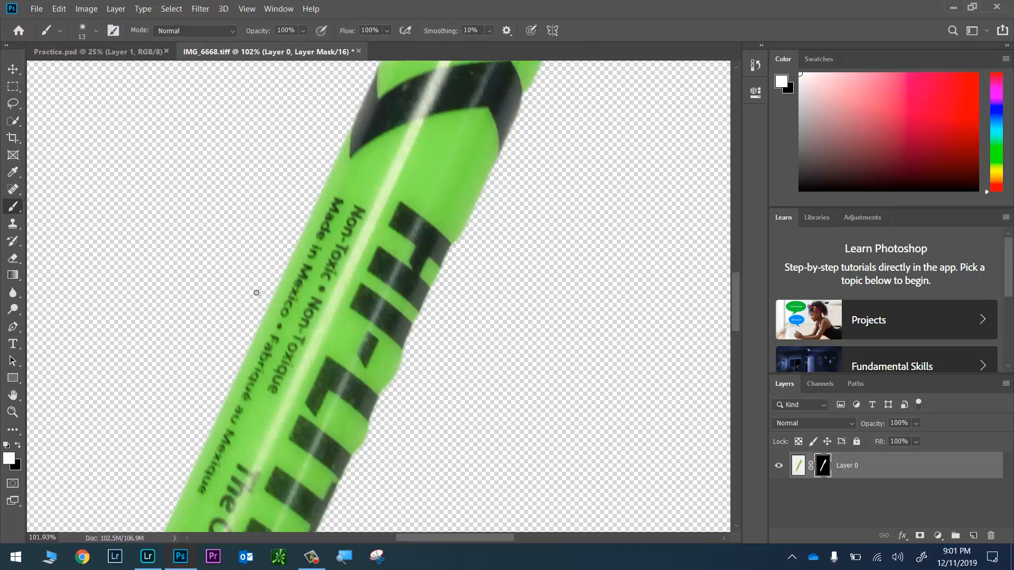
right_click(426, 200)
drag(521, 260, 578, 263)
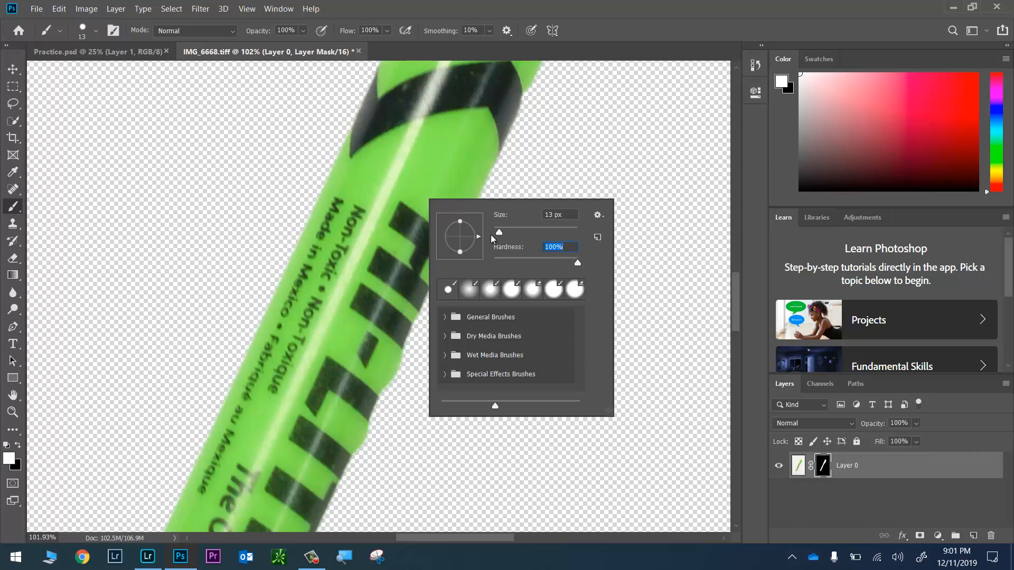
drag(498, 232, 513, 232)
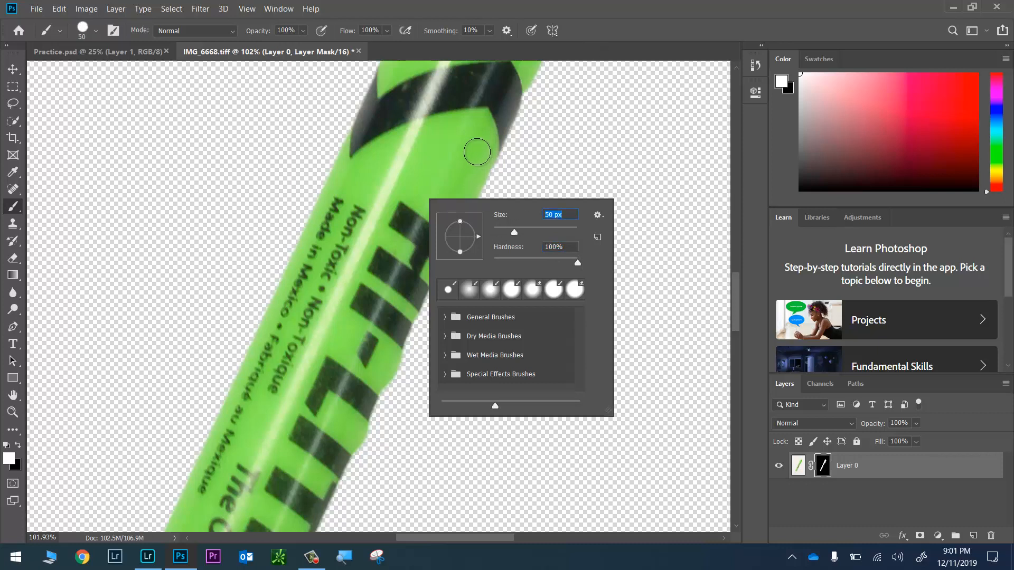
key(Return)
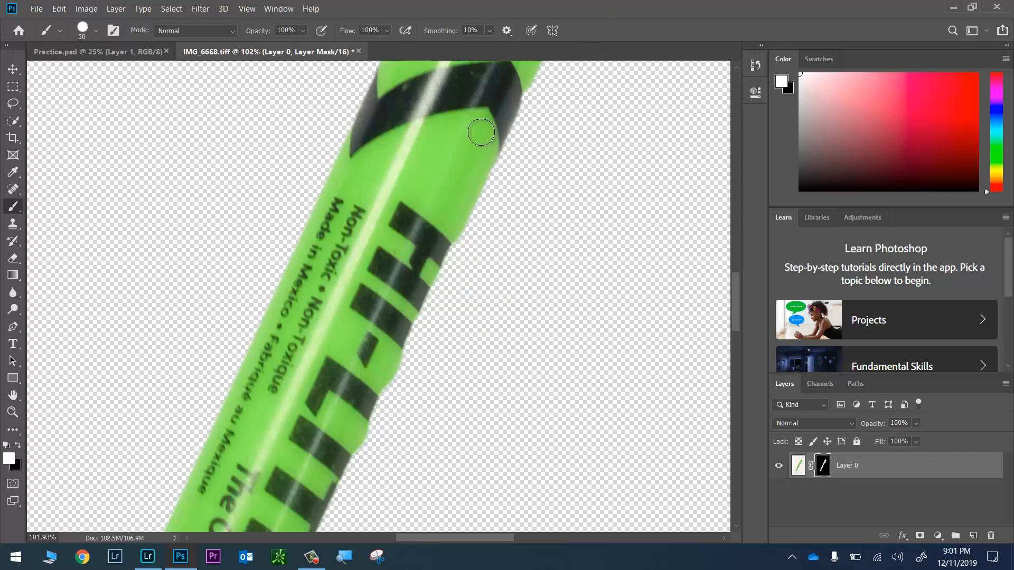
Step: Enlarge the brush to 80 px and paint white on the mask along the lettered side to restore the barrel's notched edge
key(bracketright)
key(bracketright)
key(bracketright)
drag(482, 109, 411, 291)
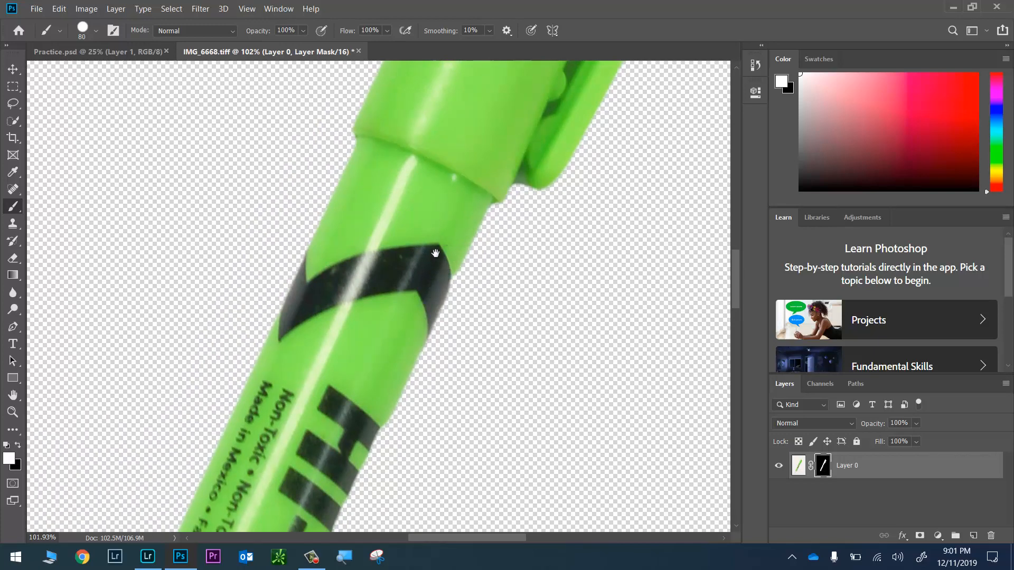
drag(434, 254, 497, 98)
drag(316, 465, 380, 314)
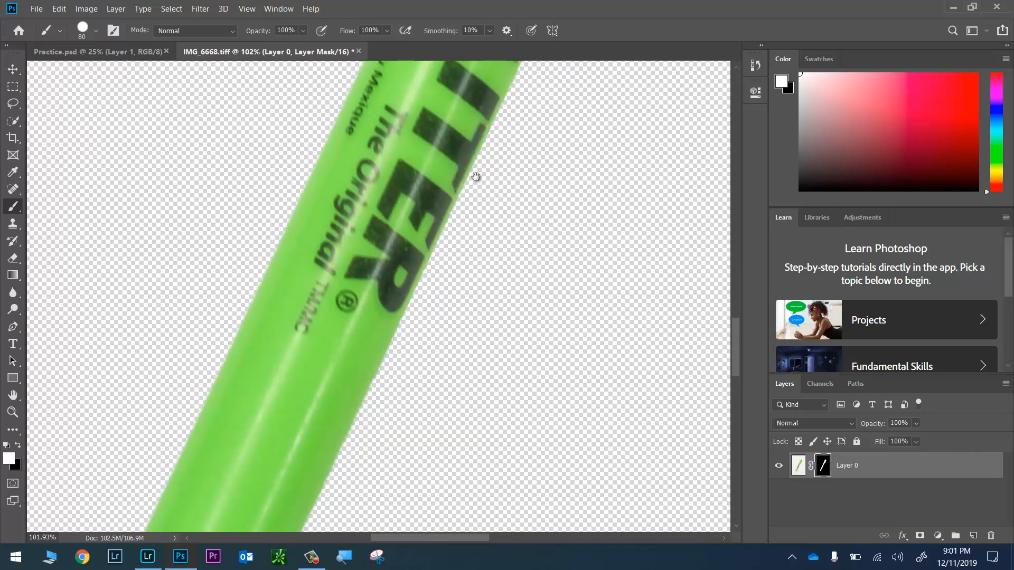
drag(475, 178, 360, 370)
drag(439, 229, 421, 317)
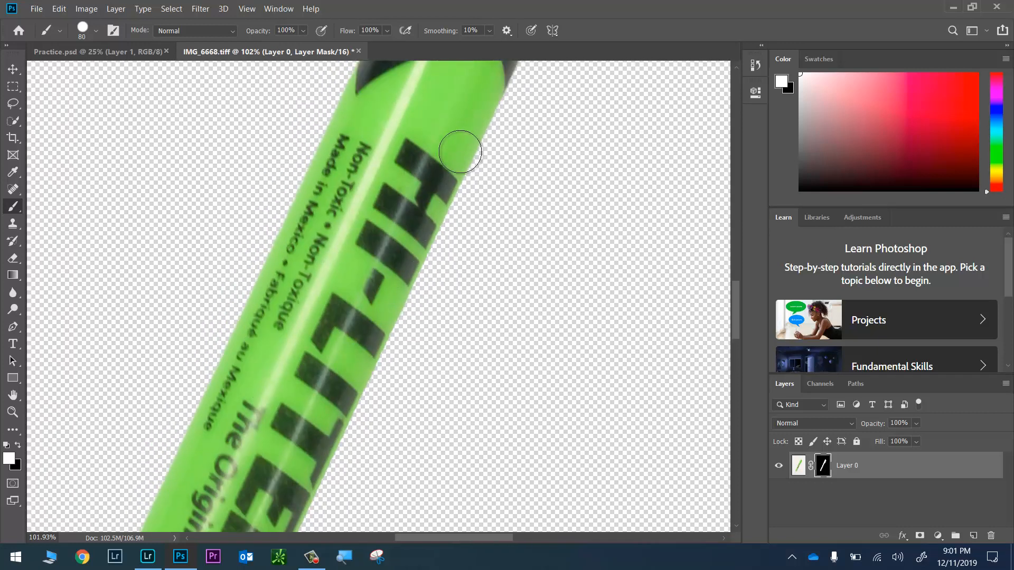
Step: Touch up the mask beside the HI-LITER lettering with a straight white brush stroke and check the barrel down to its end
shift+click(457, 168)
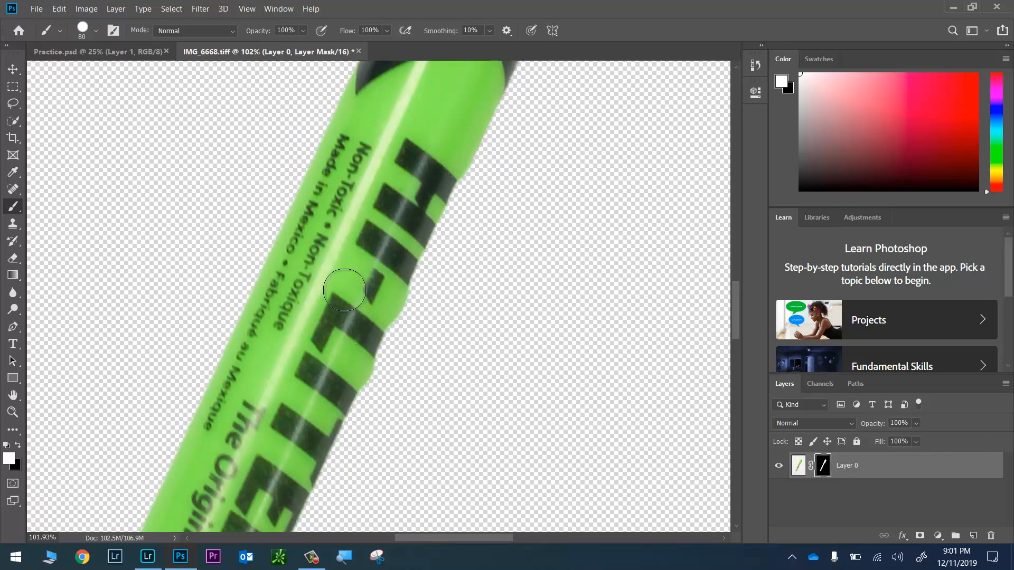
drag(321, 317, 430, 114)
drag(363, 281, 465, 91)
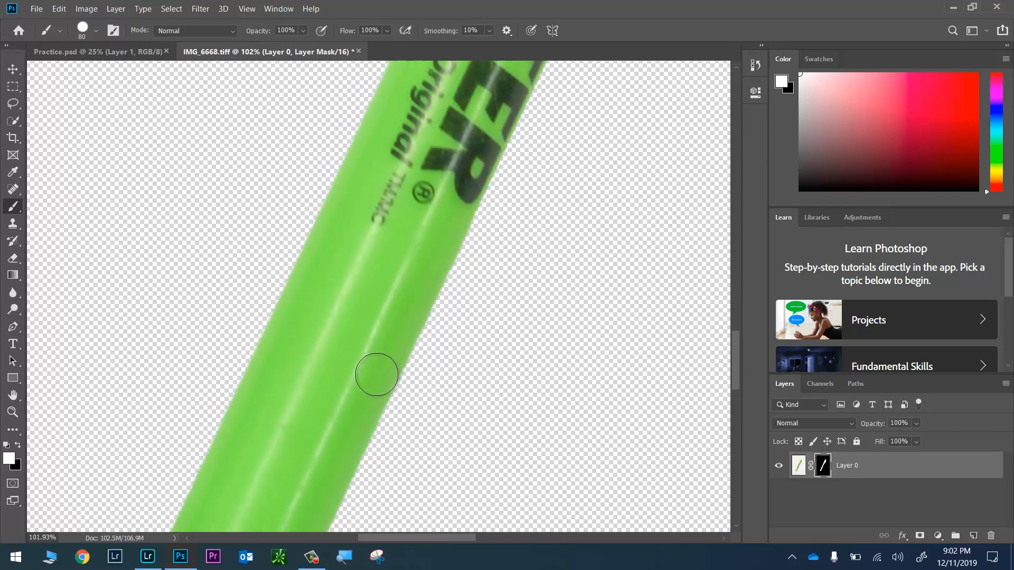
scroll(504, 177, down, 2)
scroll(504, 177, down, 3)
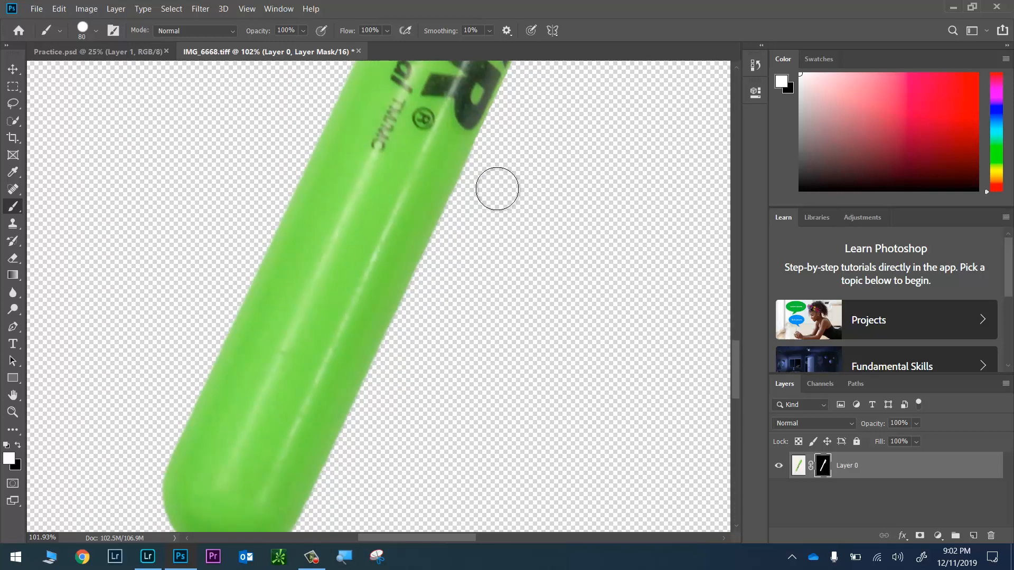
scroll(500, 181, down, 5)
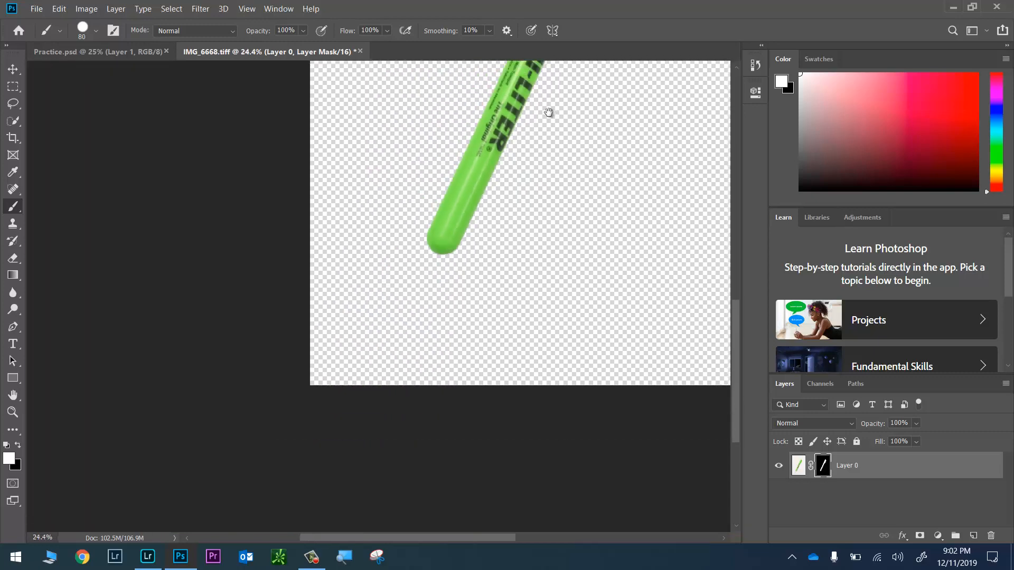
mouse_move(548, 113)
mouse_down()
mouse_move(435, 324)
mouse_move(408, 349)
mouse_up()
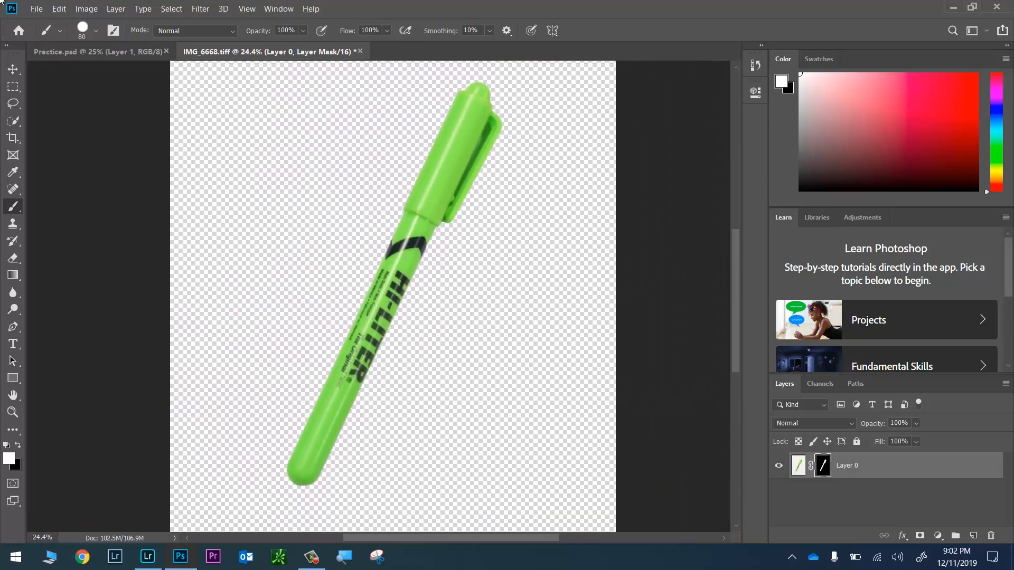
Step: Copy the masked highlighter into Practice.psd with the Move tool, placing it diagonally over the softball
click(12, 69)
mouse_move(427, 230)
mouse_down()
mouse_move(161, 94)
mouse_move(100, 48)
mouse_move(360, 253)
mouse_move(343, 263)
mouse_move(352, 262)
mouse_up()
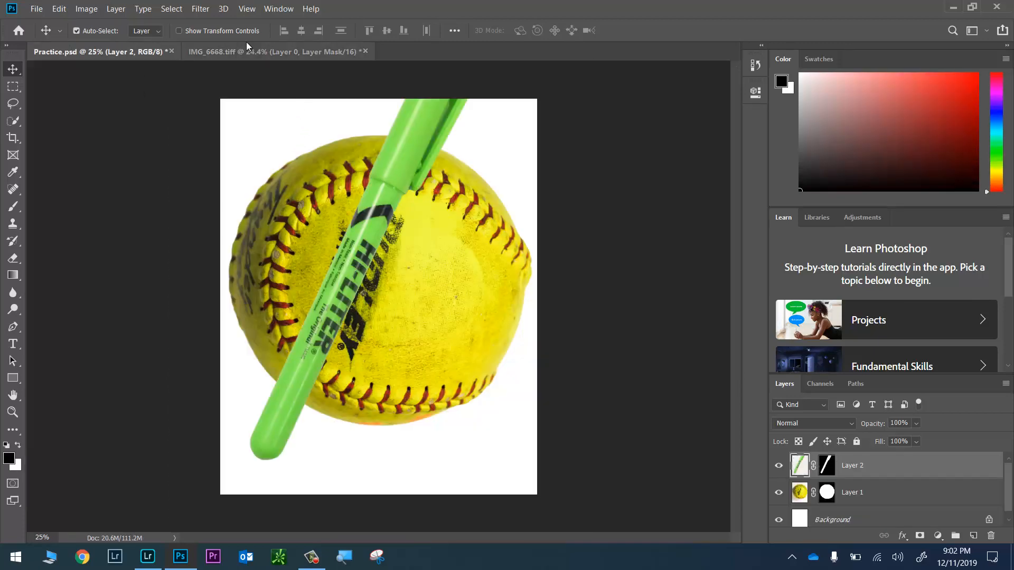
Step: Save Practice.psd and return to the IMG_6668.tiff document
click(36, 9)
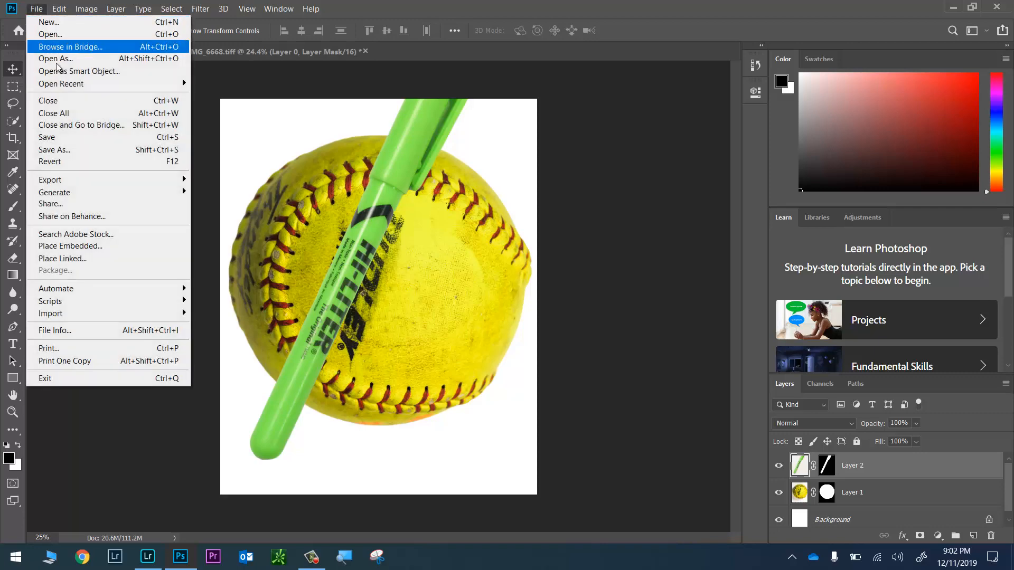
click(51, 138)
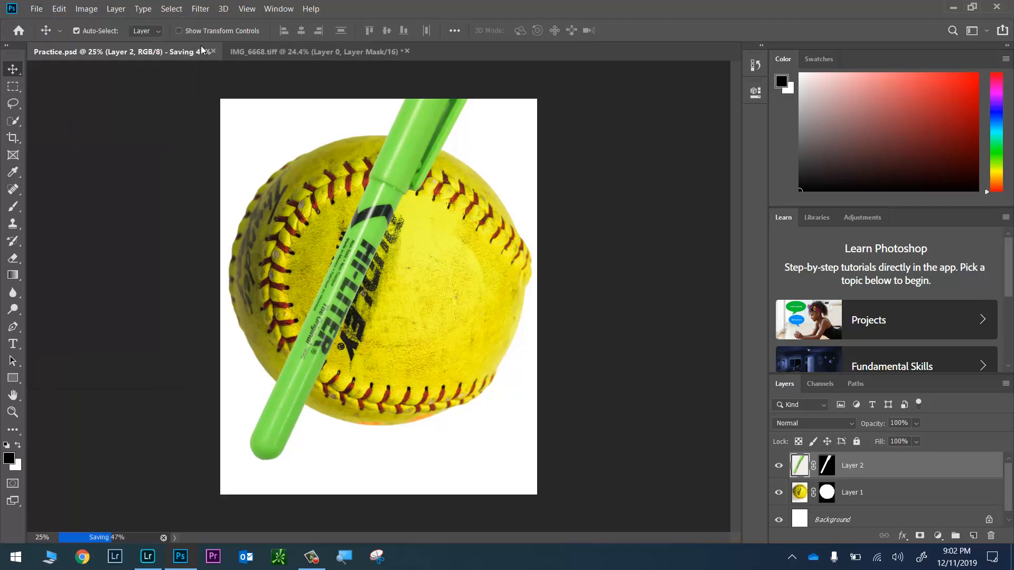
click(262, 53)
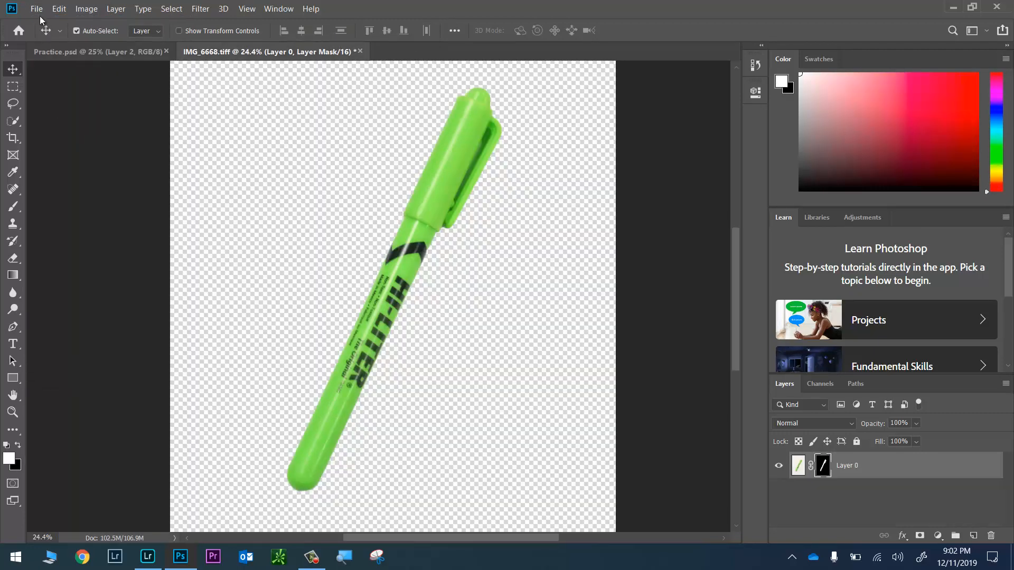
Step: Save and close the IMG_6668 highlighter document, and switch to Lightroom to view the remaining object photos
click(36, 8)
click(60, 138)
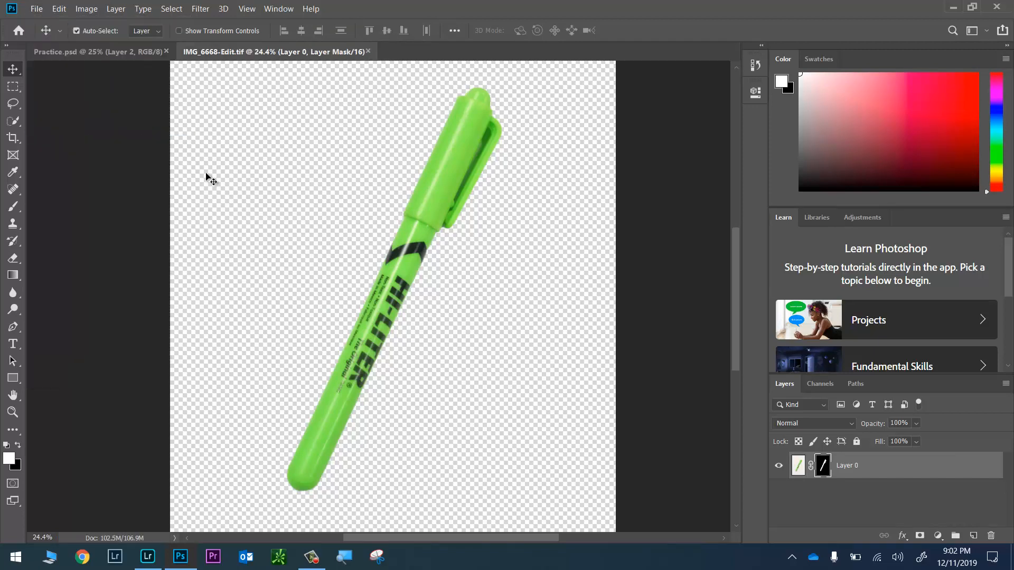
click(368, 51)
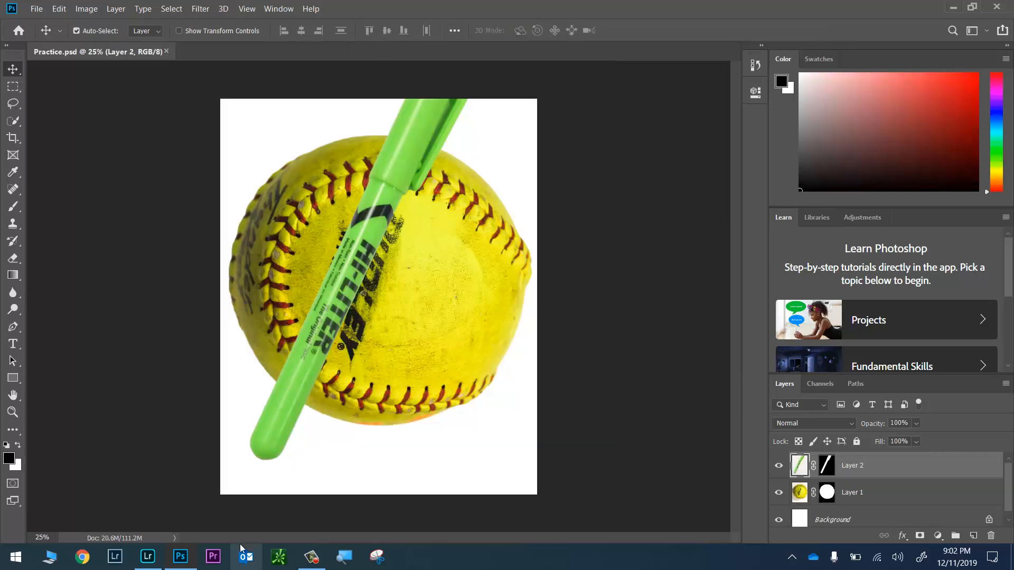
click(148, 557)
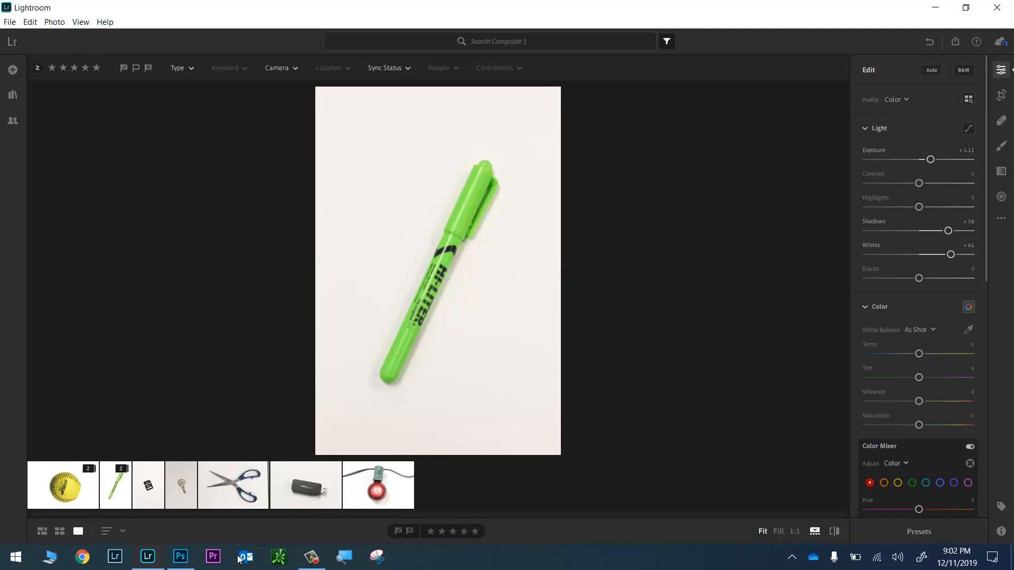
Step: Return to Practice.psd in Photoshop and hide Layers 2 through 7, leaving the softball and the white background showing
click(180, 558)
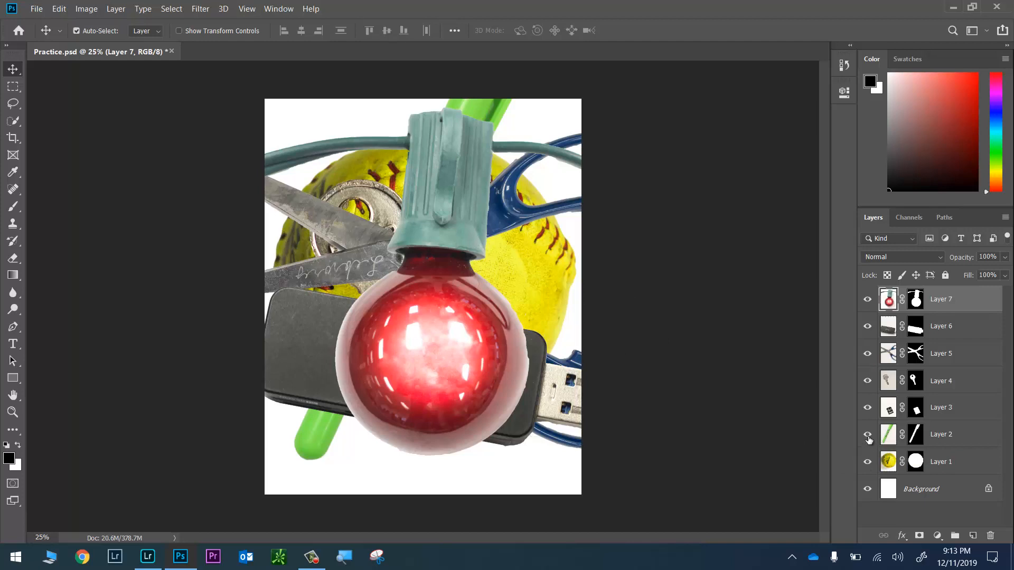
drag(868, 439, 868, 299)
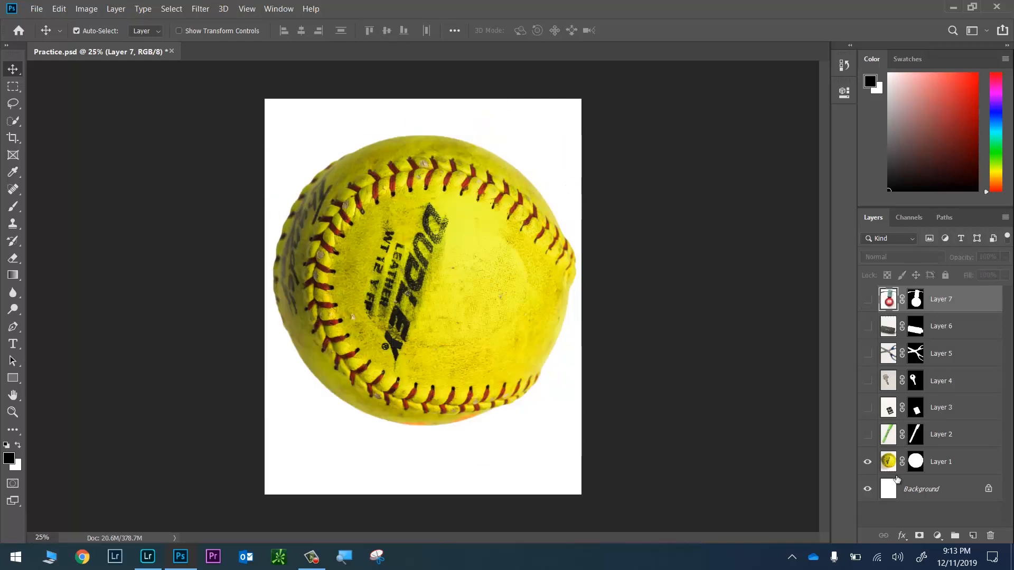
Step: Scale the softball on Layer 1 to 41.75%, rotate it 35.56°, and place it partly beyond the page's upper-right corner
click(889, 463)
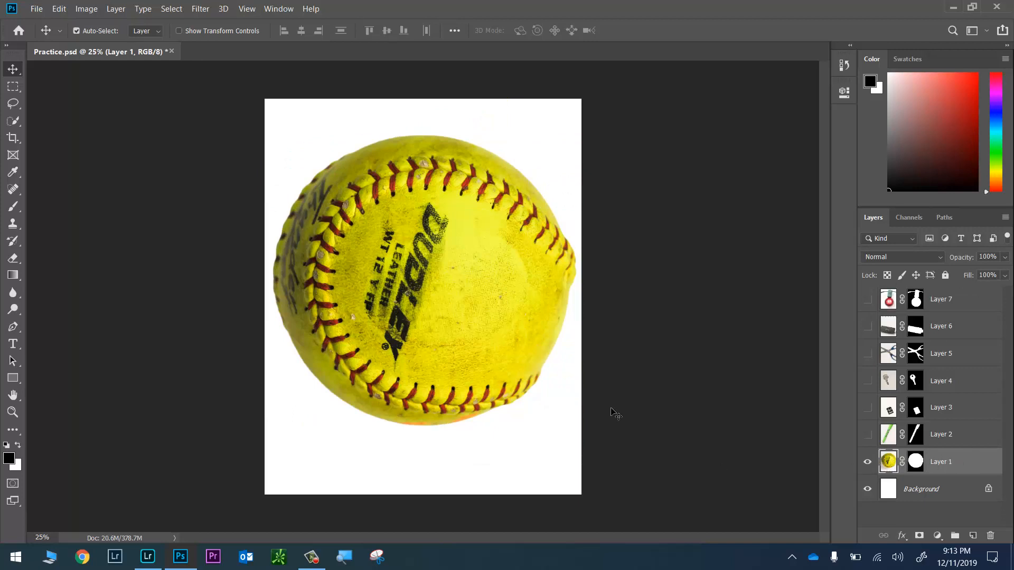
key(ctrl+t)
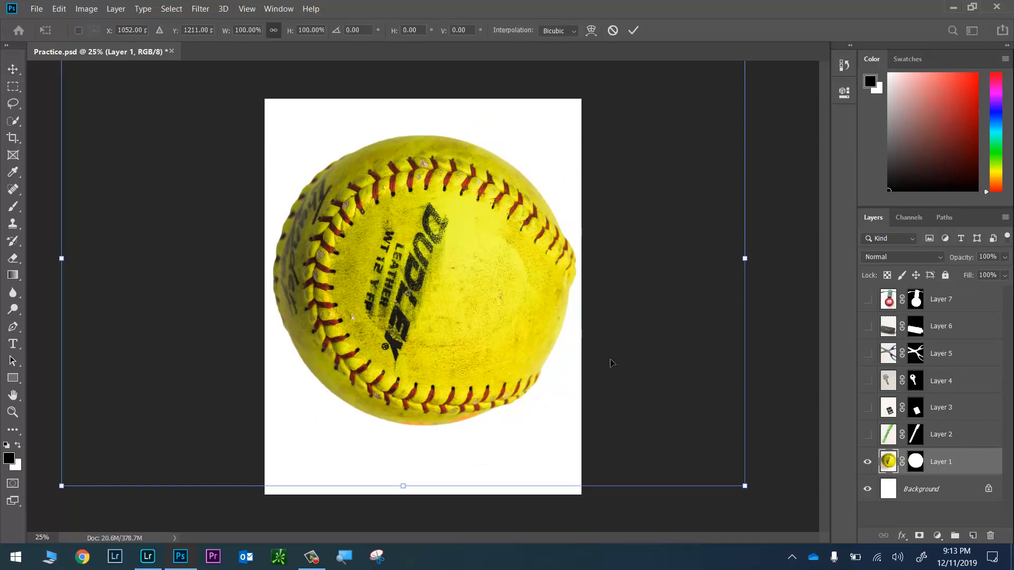
key(ctrl+0)
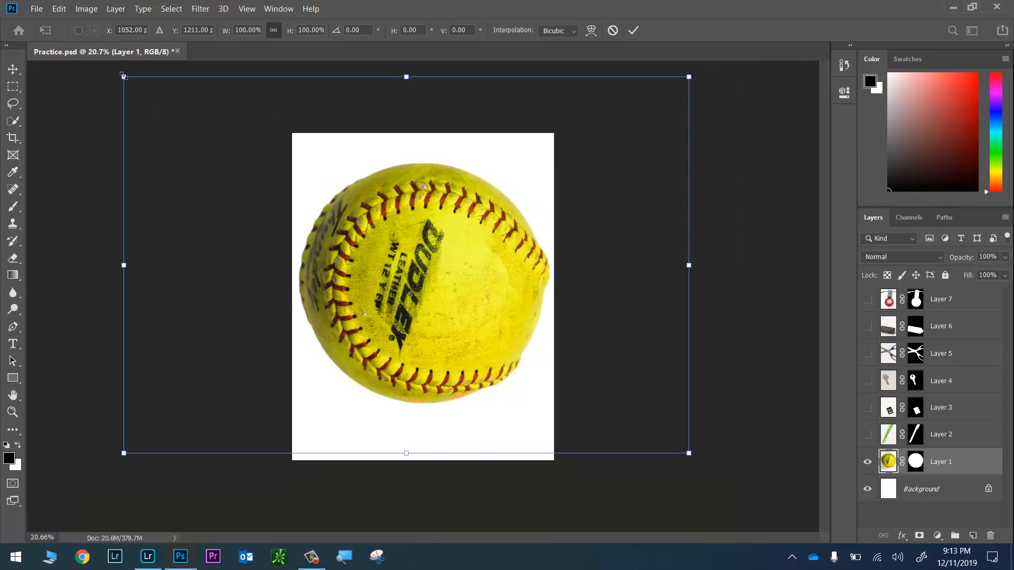
drag(134, 87, 364, 238)
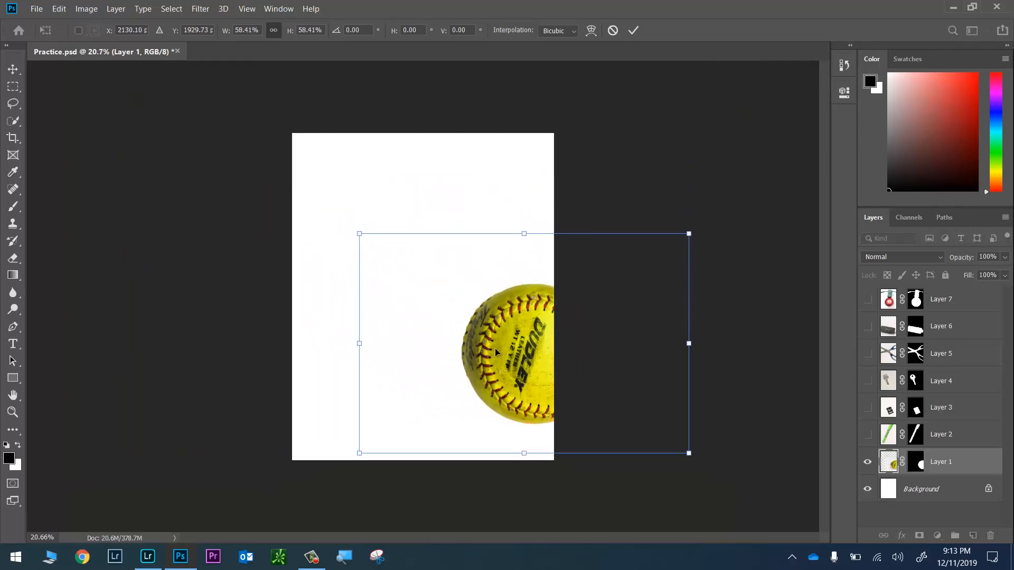
drag(483, 327, 391, 300)
drag(439, 162, 527, 198)
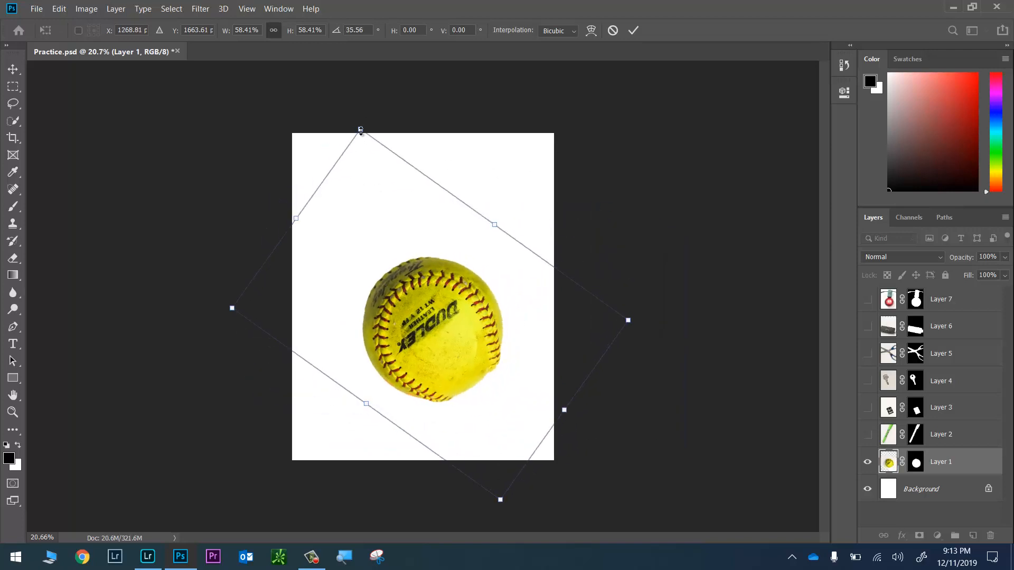
drag(360, 128, 414, 185)
key(Return)
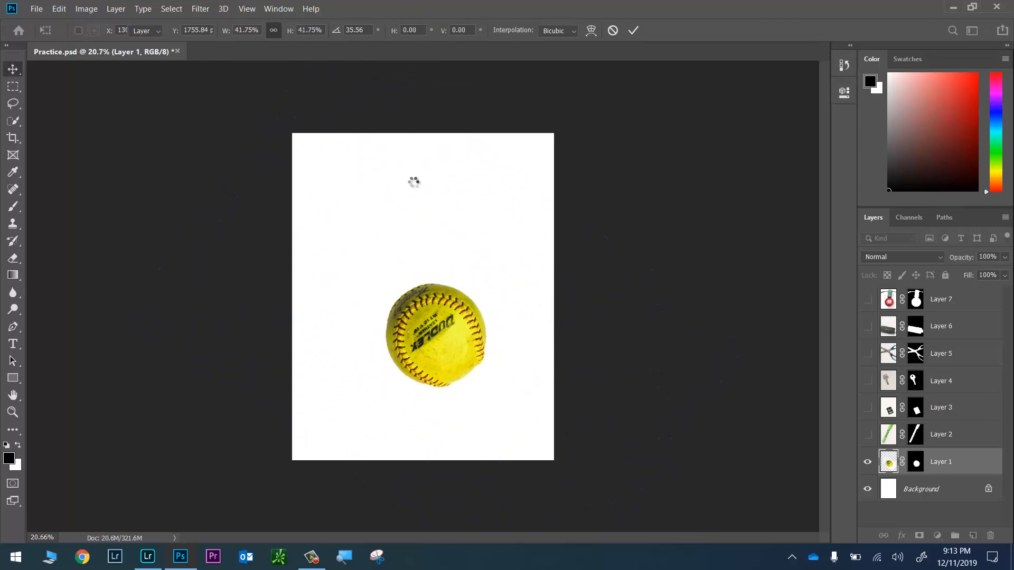
drag(457, 311, 564, 130)
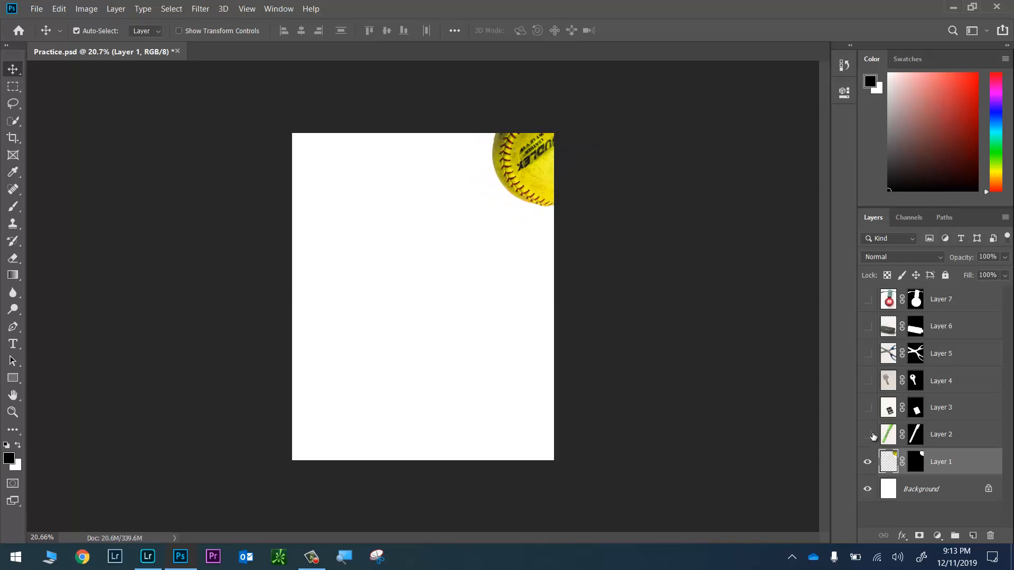
Step: Show Layer 2, scale the highlighter to 75.85%, and rotate it horizontal so it spans the lower part of the page
click(867, 435)
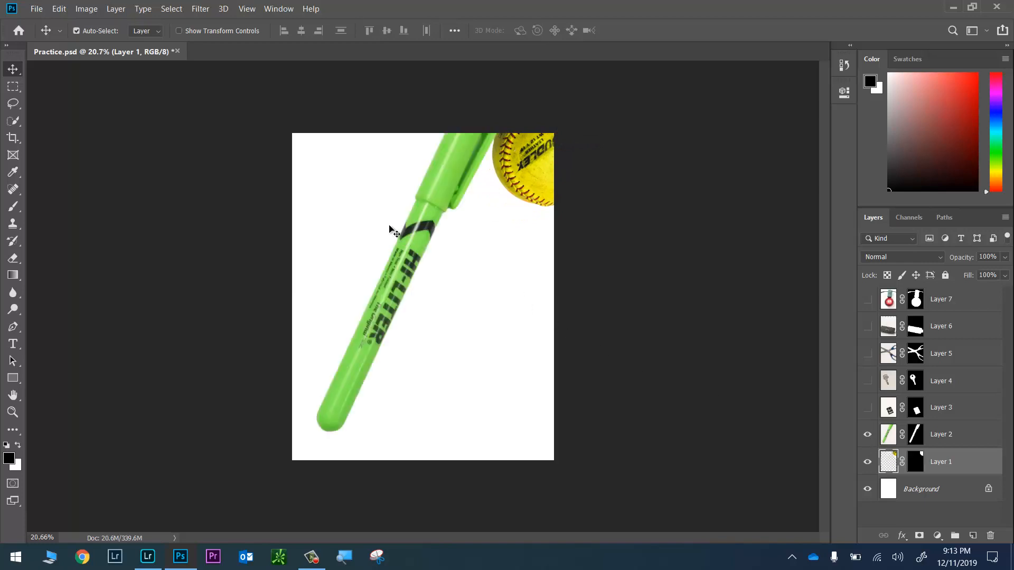
drag(402, 242, 385, 323)
key(ctrl+t)
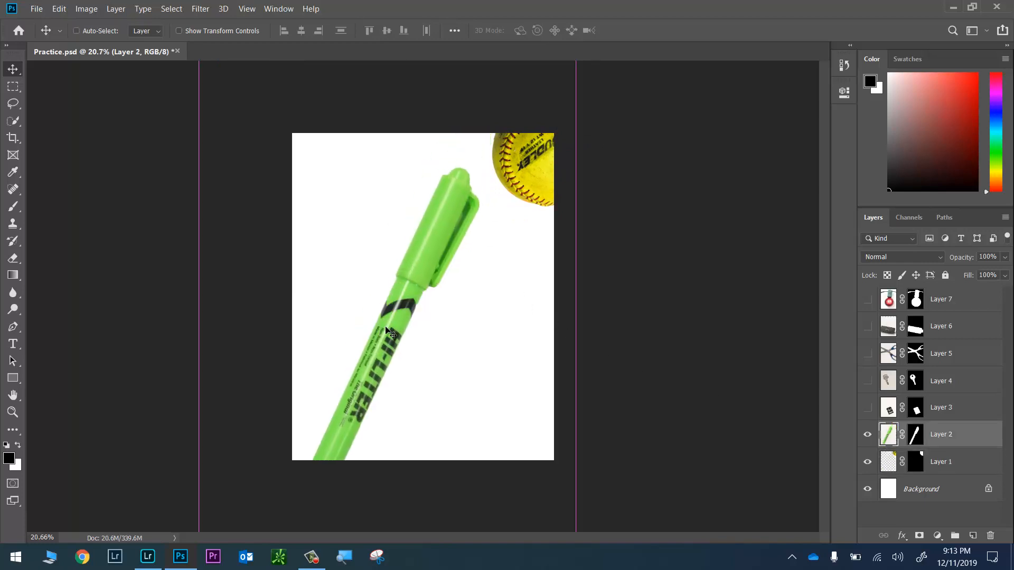
key(ctrl+minus)
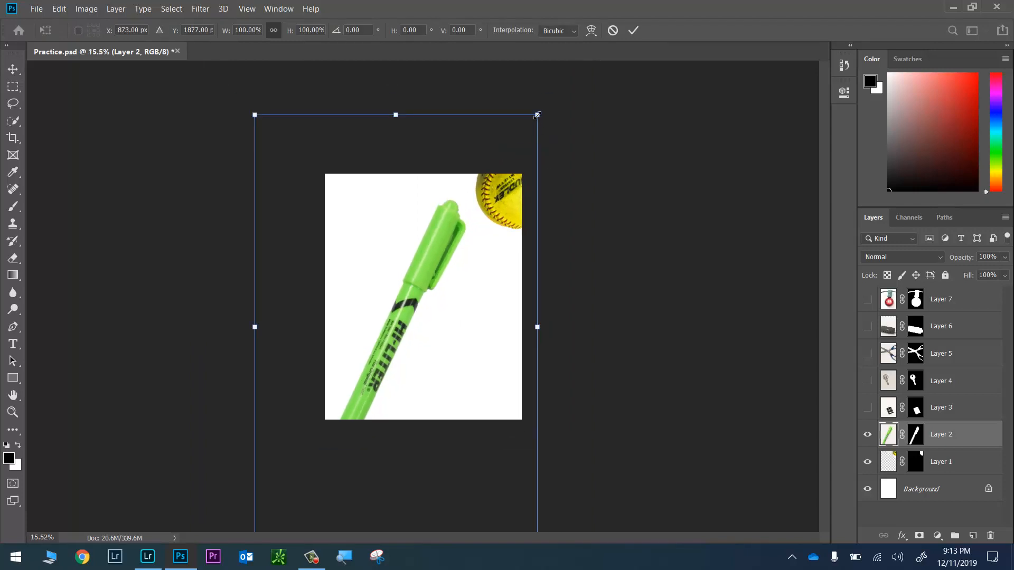
drag(537, 115, 692, 388)
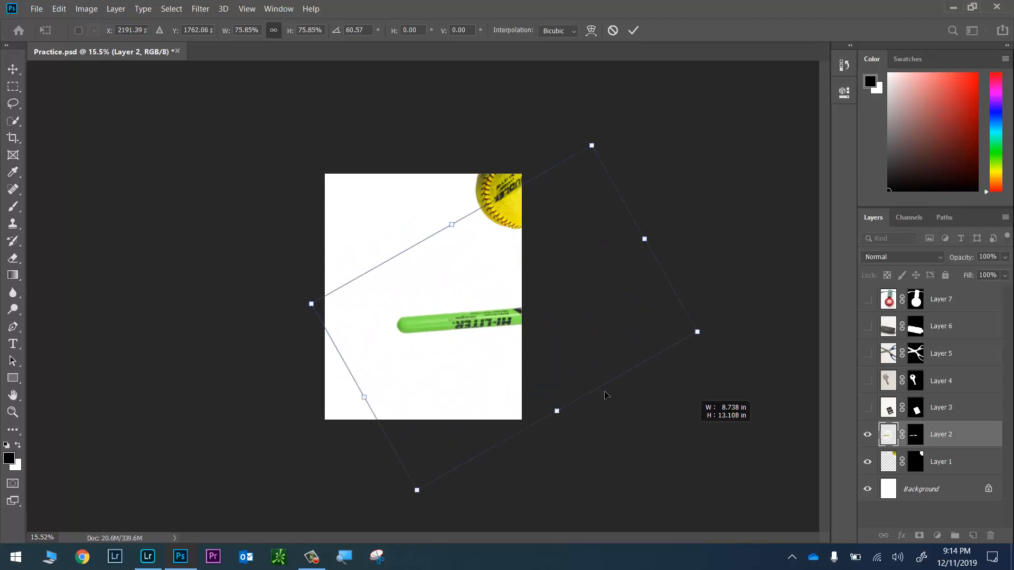
drag(493, 332, 415, 362)
drag(606, 285, 610, 296)
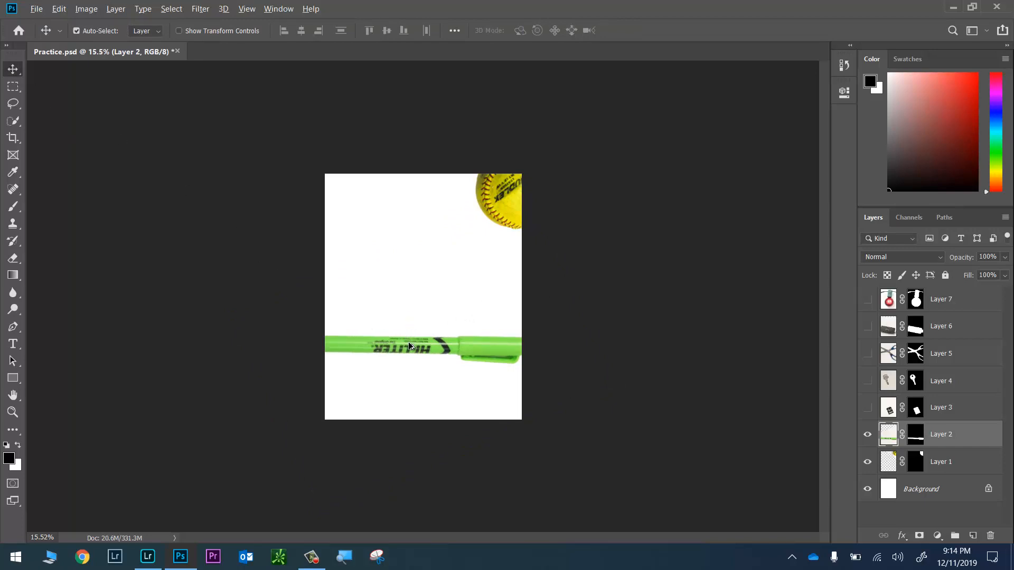
Step: Duplicate the horizontal highlighter six times, stacking the copies downward to cover the page's lower third
mouse_move(410, 346)
mouse_down()
mouse_move(422, 410)
mouse_move(413, 421)
mouse_up()
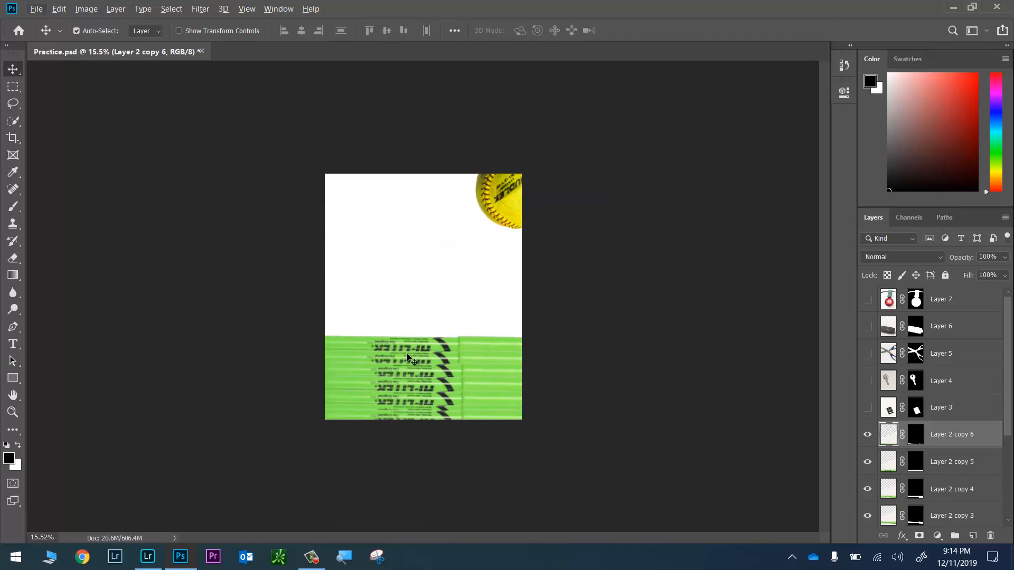
scroll(921, 456, down, 5)
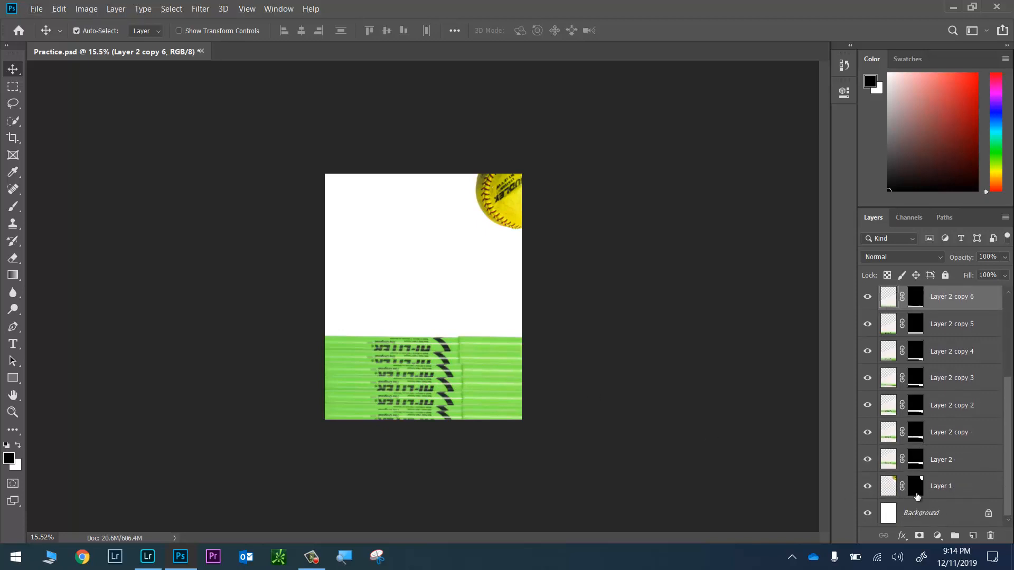
scroll(894, 465, up, 3)
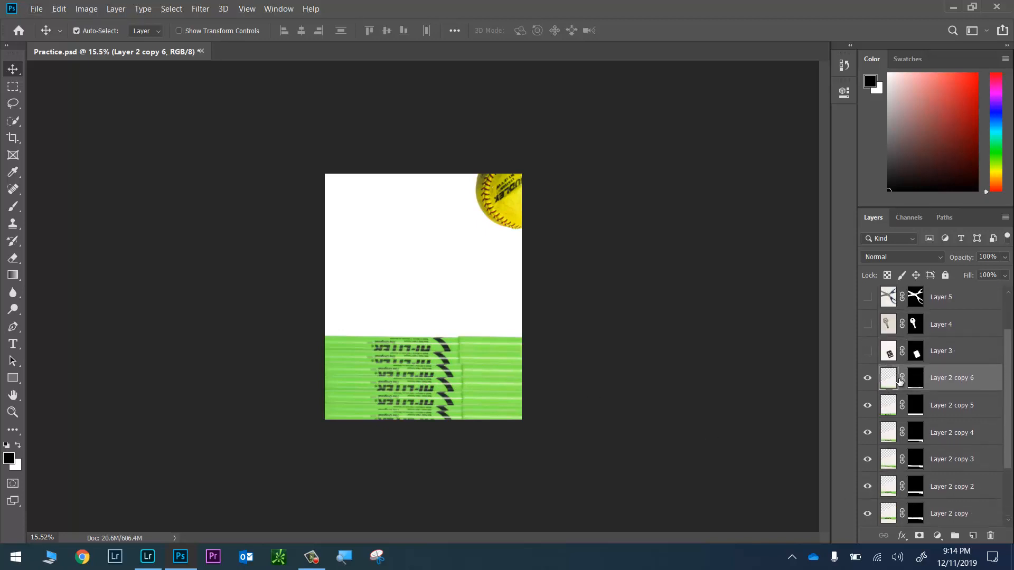
Step: Show Layer 3, rotate the PNY memory card by -32.58°, and place it across the upper edge of the highlighter stack
scroll(871, 417, up, 2)
click(867, 406)
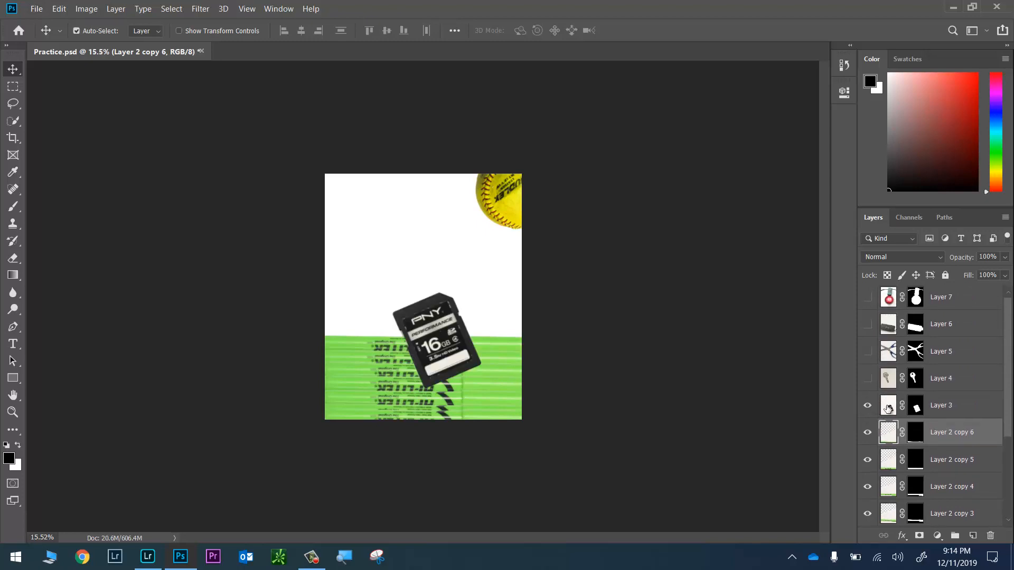
click(890, 408)
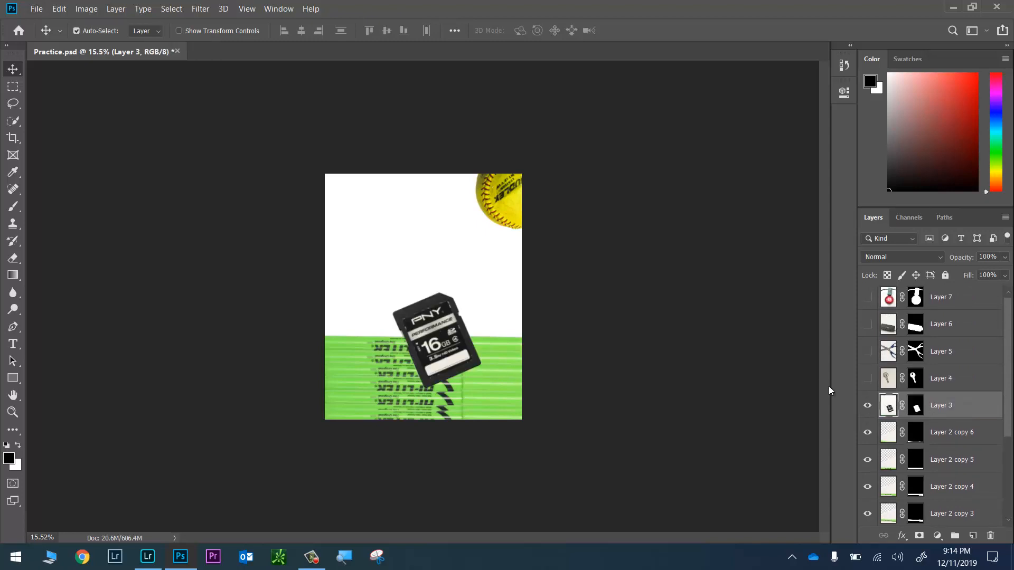
key(ctrl+t)
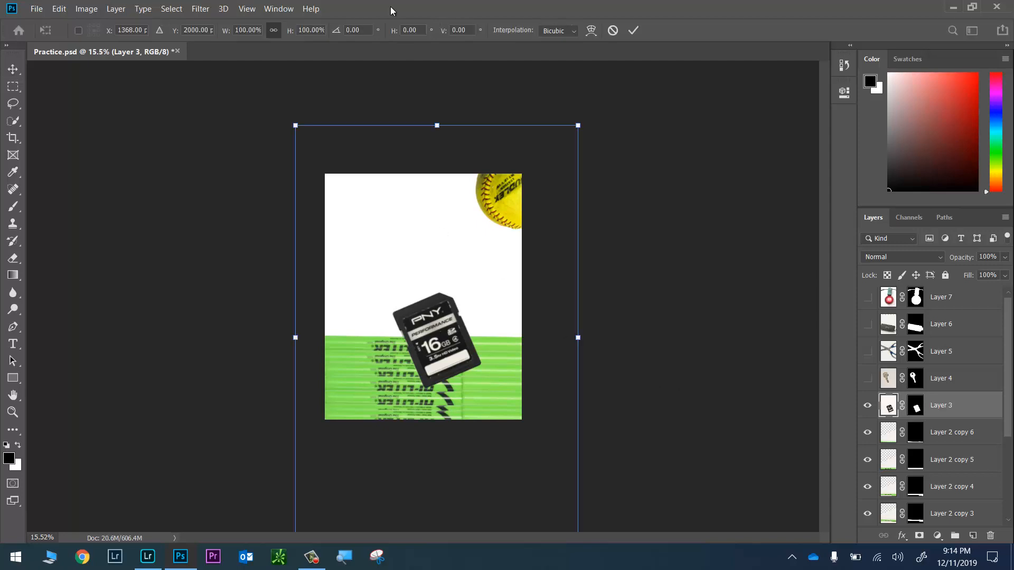
drag(426, 79, 185, 51)
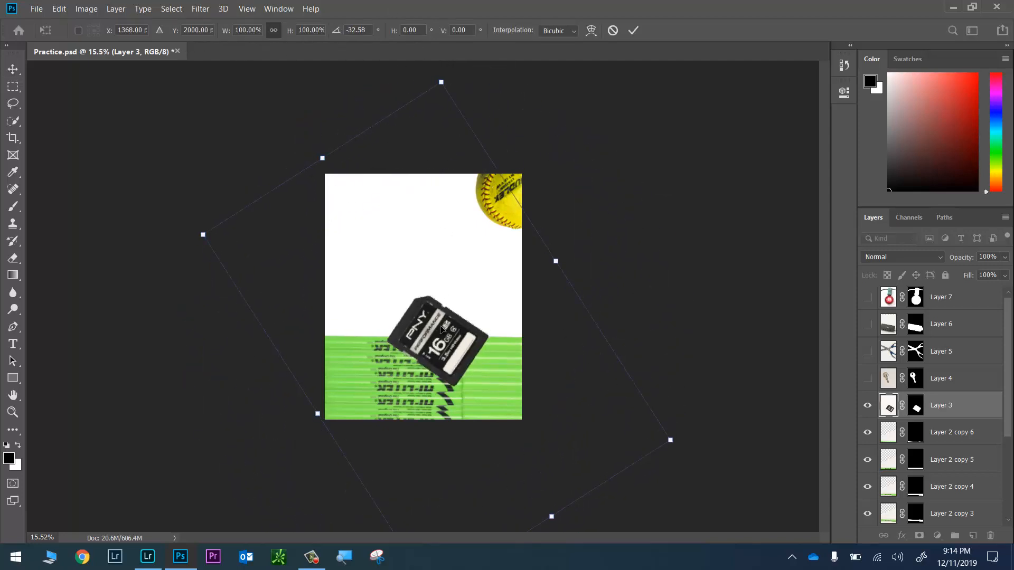
drag(441, 329, 409, 324)
key(Return)
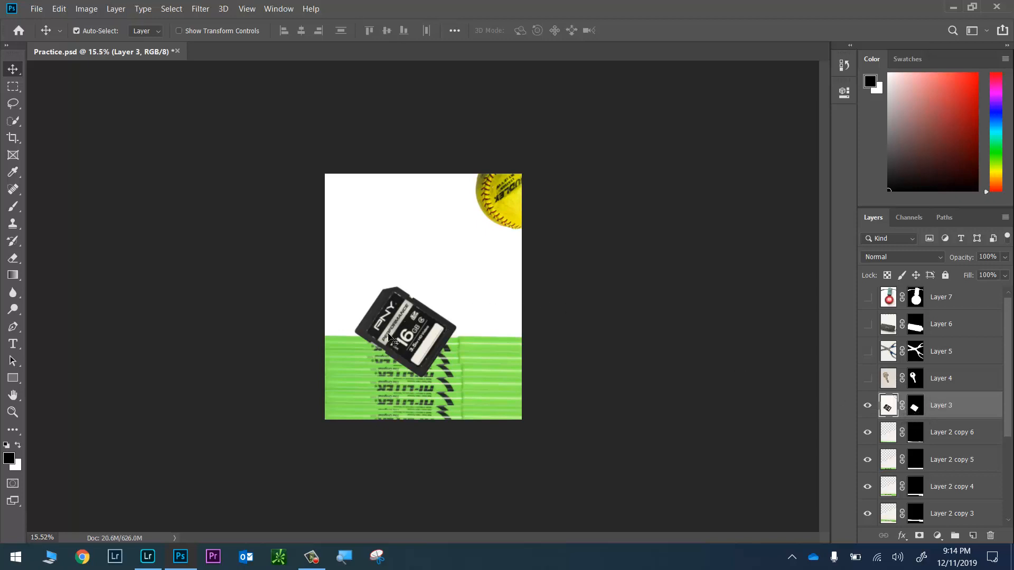
drag(418, 331, 411, 339)
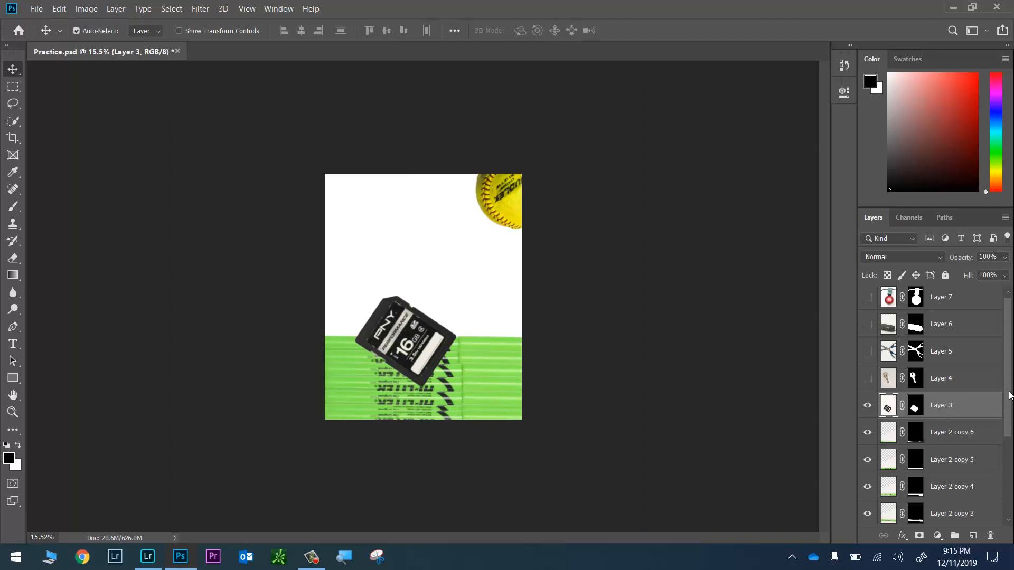
Step: Reorder the memory card's Layer 3 beneath Layer 2 and all the highlighter copies, keeping it above Layer 1
drag(1010, 397, 1006, 460)
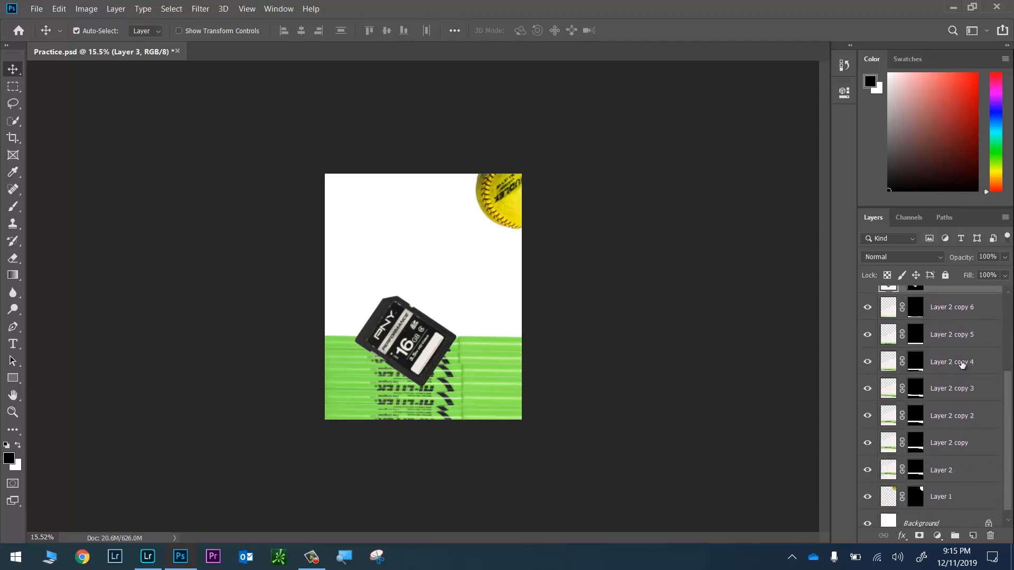
scroll(975, 361, up, 2)
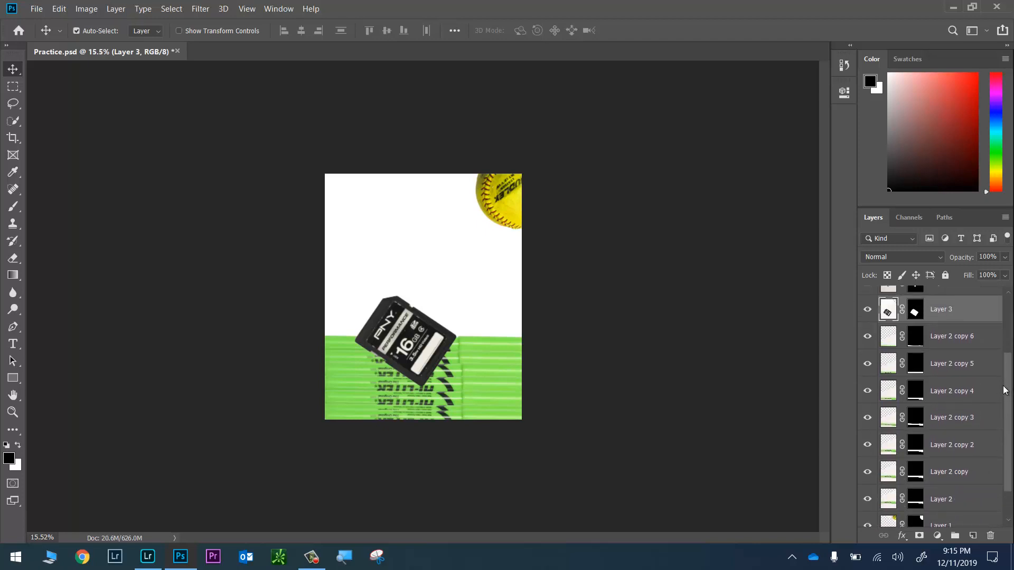
drag(931, 326, 951, 523)
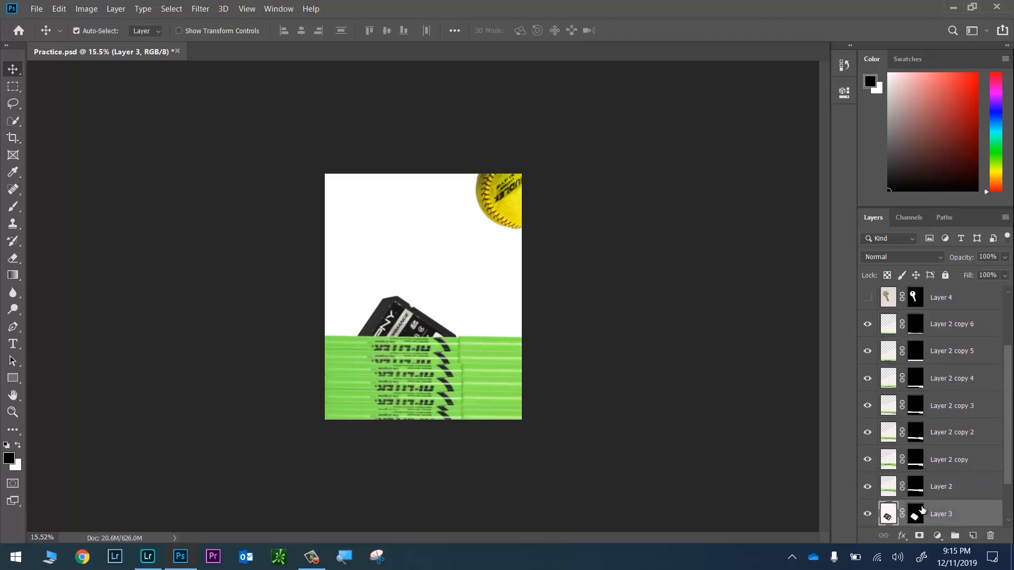
drag(922, 510, 939, 491)
Step: Preview the red bulb on Layer 7 and the USB drive on Layer 6, and hide both layers again
scroll(907, 399, up, 4)
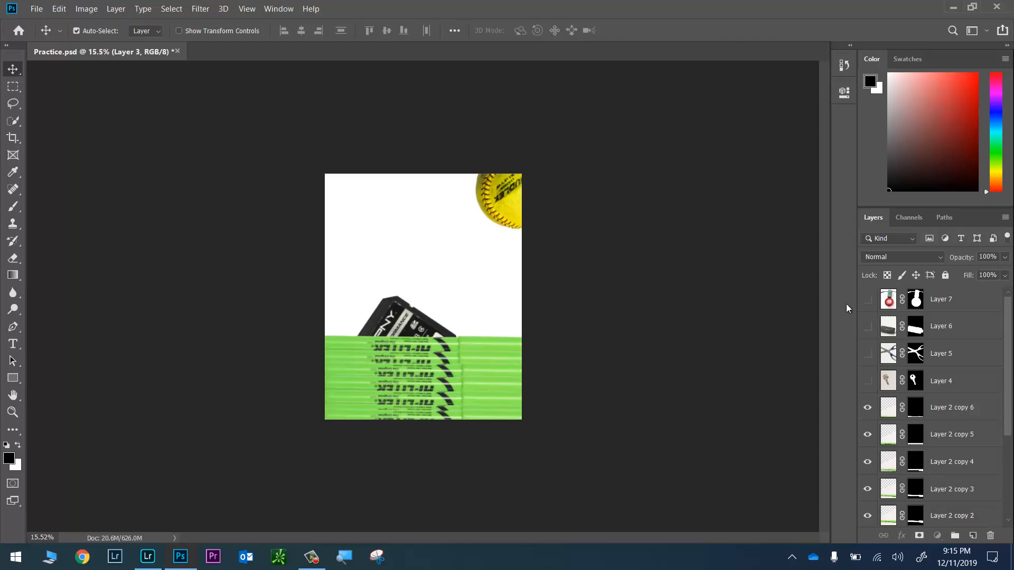
click(868, 299)
click(868, 327)
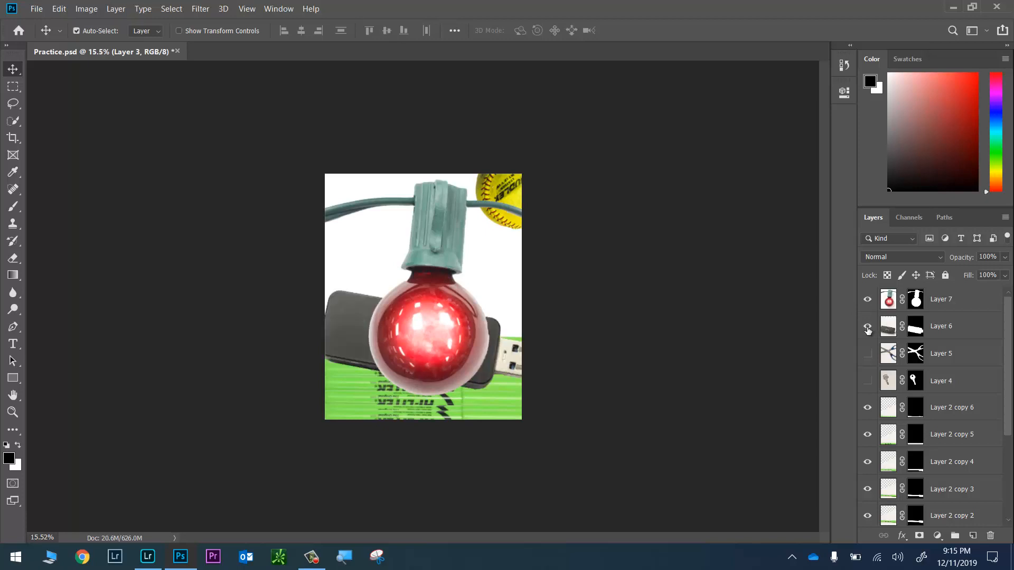
click(868, 300)
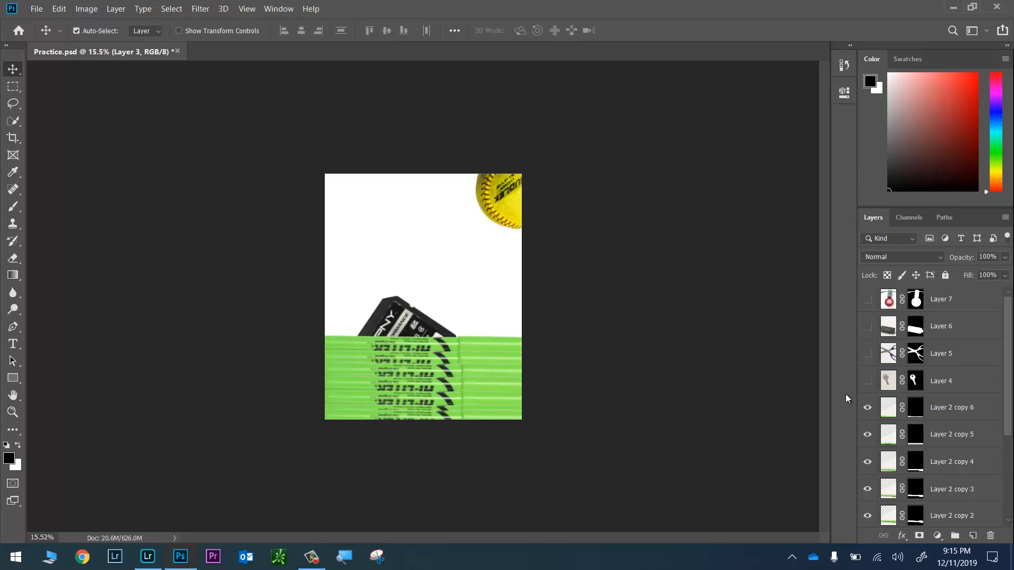
Step: Save the rearranged composite in Practice.psd
click(36, 9)
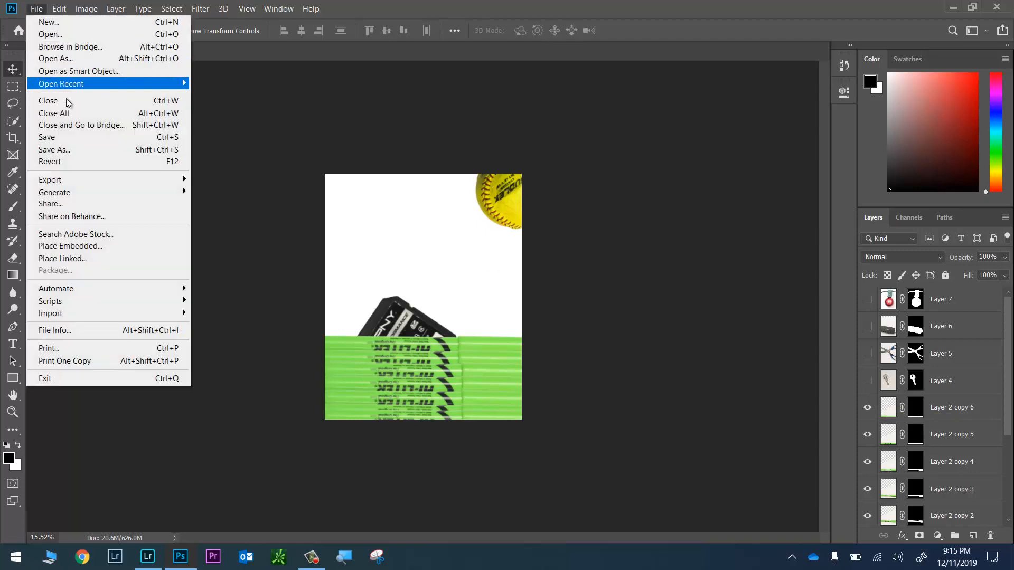
click(73, 137)
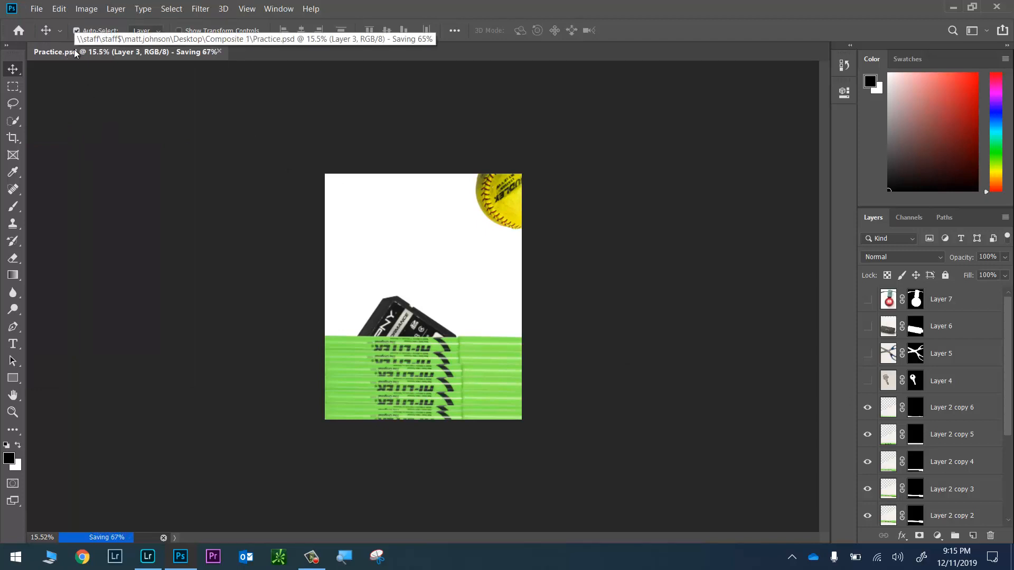
Step: Save a JPEG copy of the composite named Practice in the Composite 1 folder, raising the image quality above the default
click(35, 9)
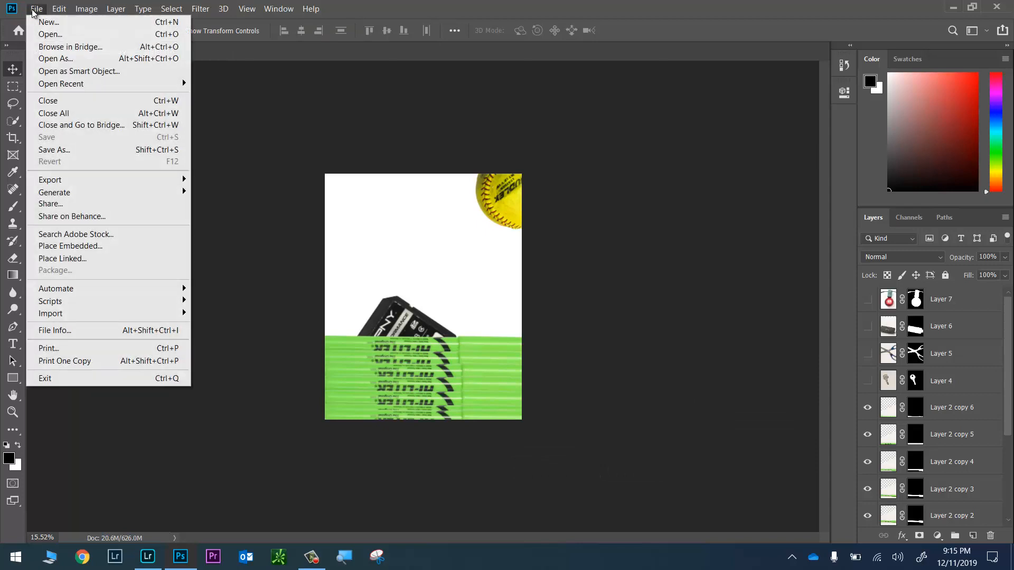
click(54, 150)
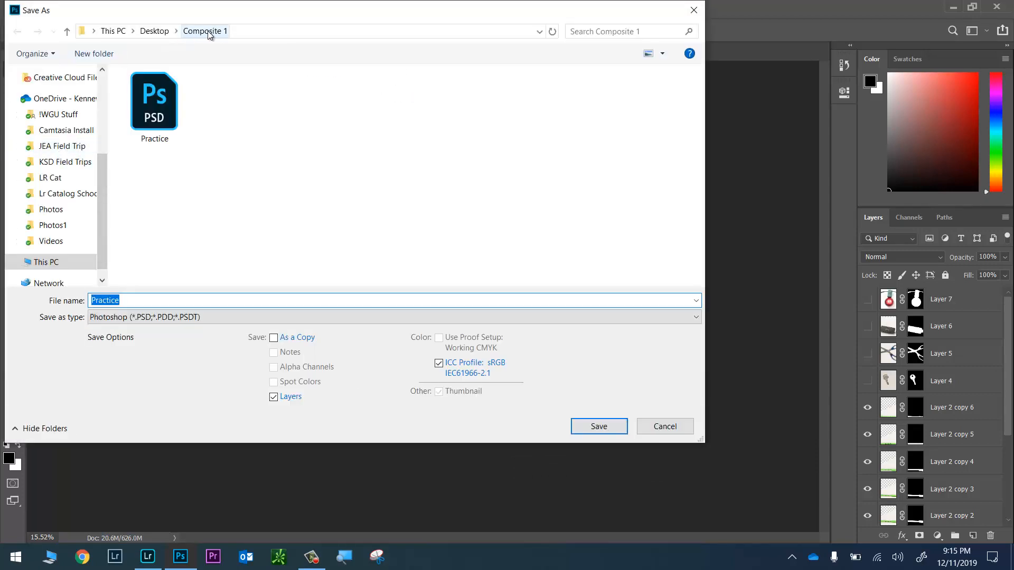
click(128, 316)
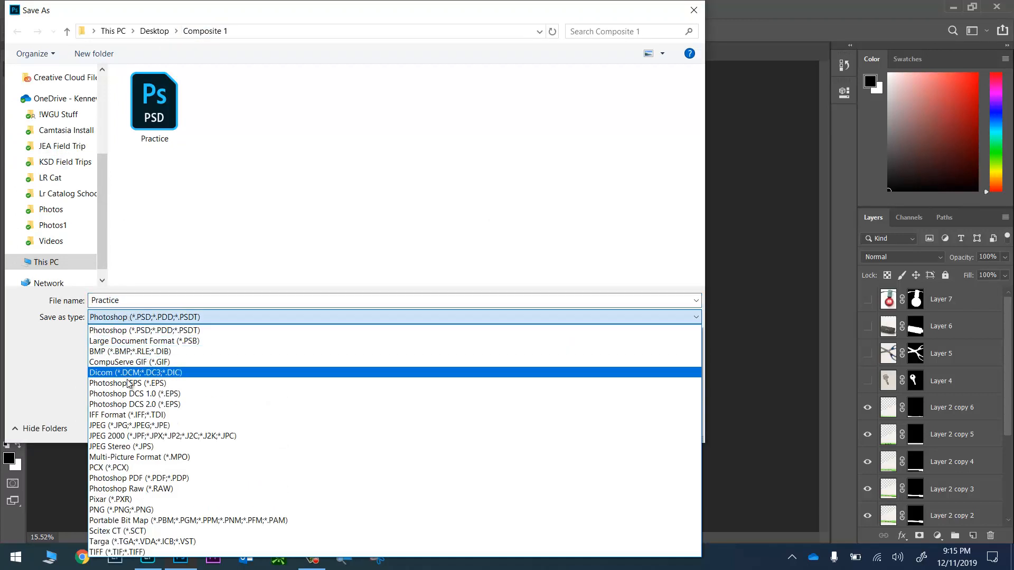
click(128, 425)
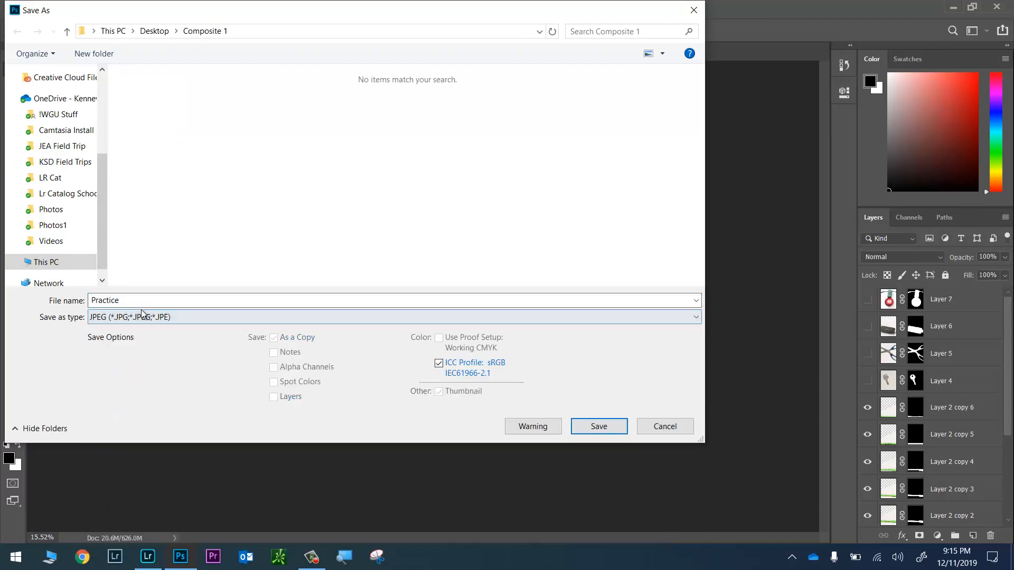
click(595, 426)
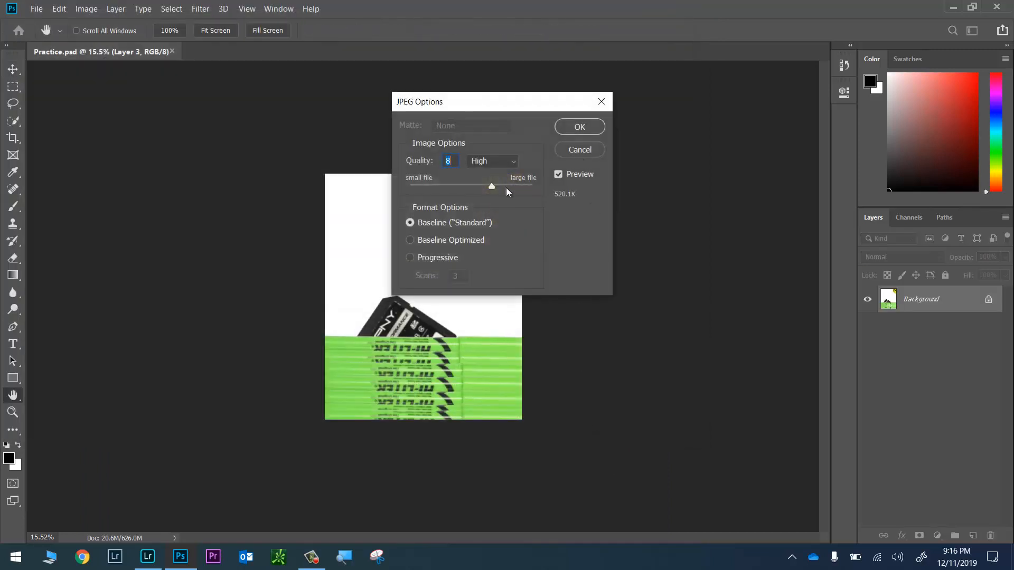
click(511, 185)
click(579, 127)
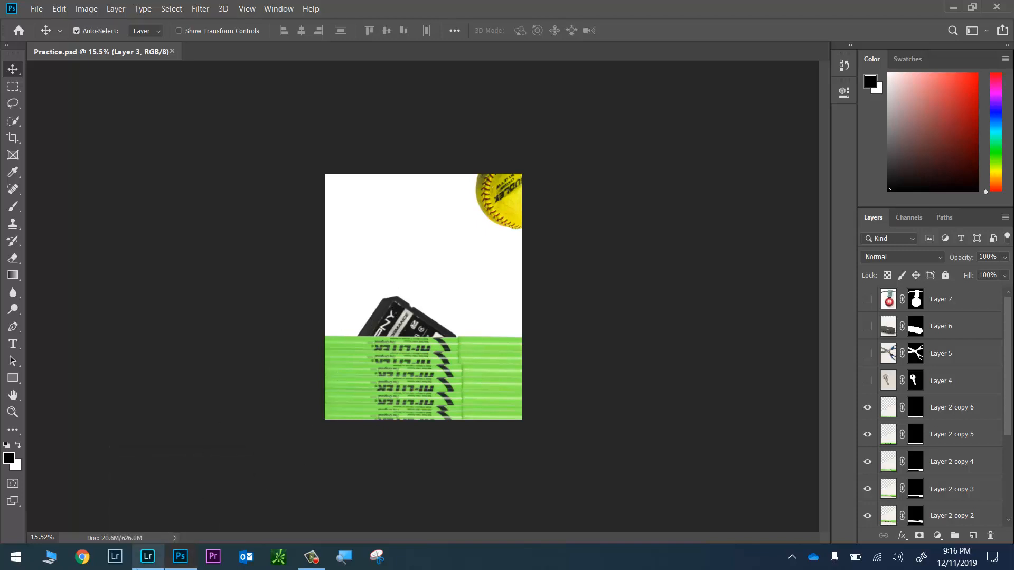
Step: Switch to Lightroom and import the Practice JPEG from the desktop's Composite 1 folder into the Composite 1 album
click(148, 561)
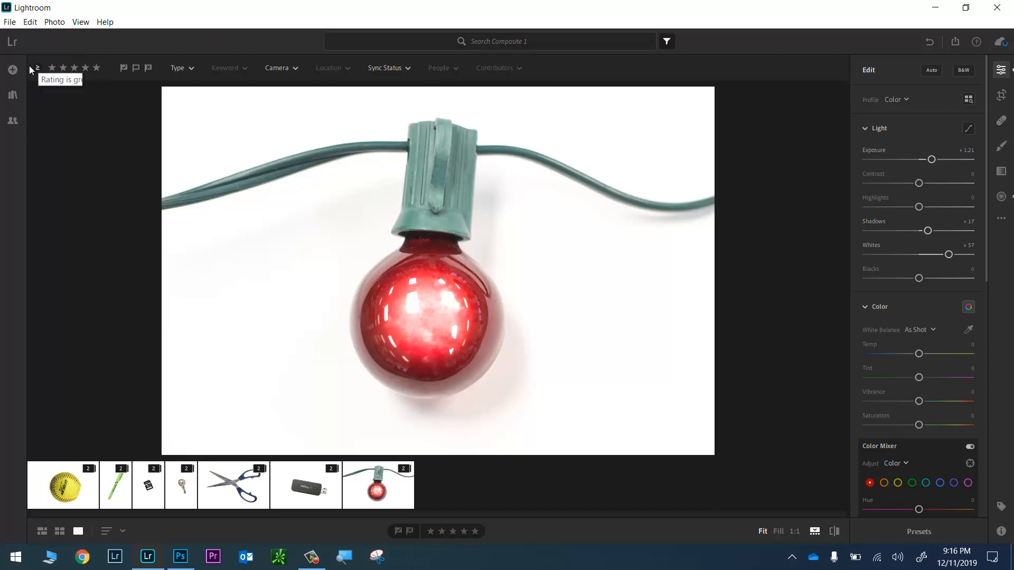
click(13, 70)
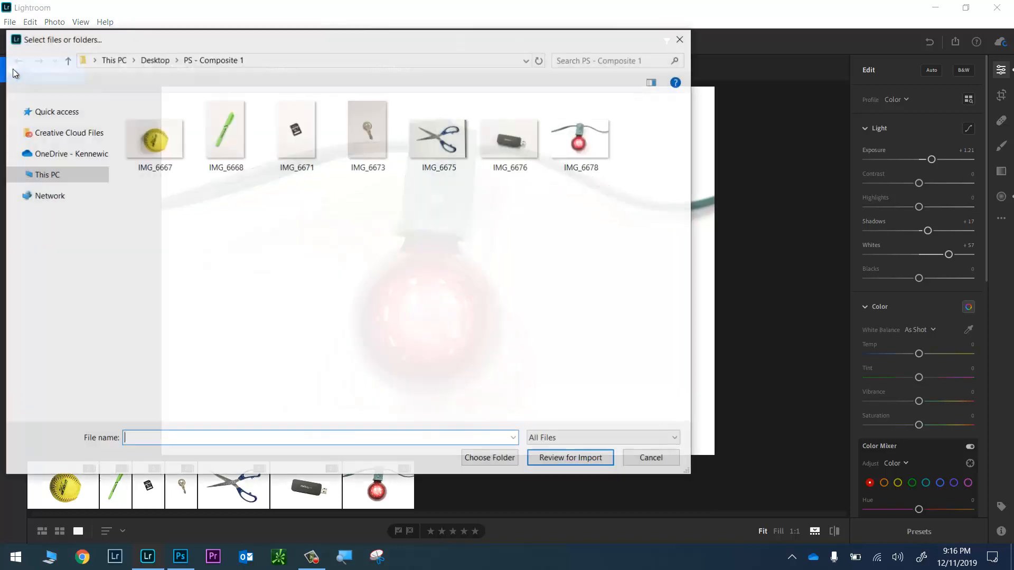
click(160, 62)
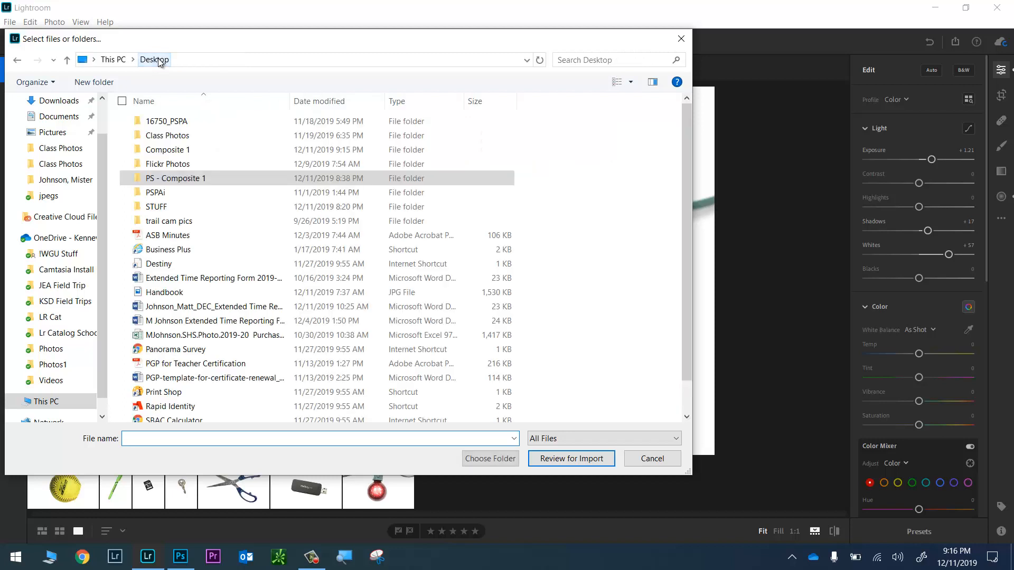
double_click(167, 150)
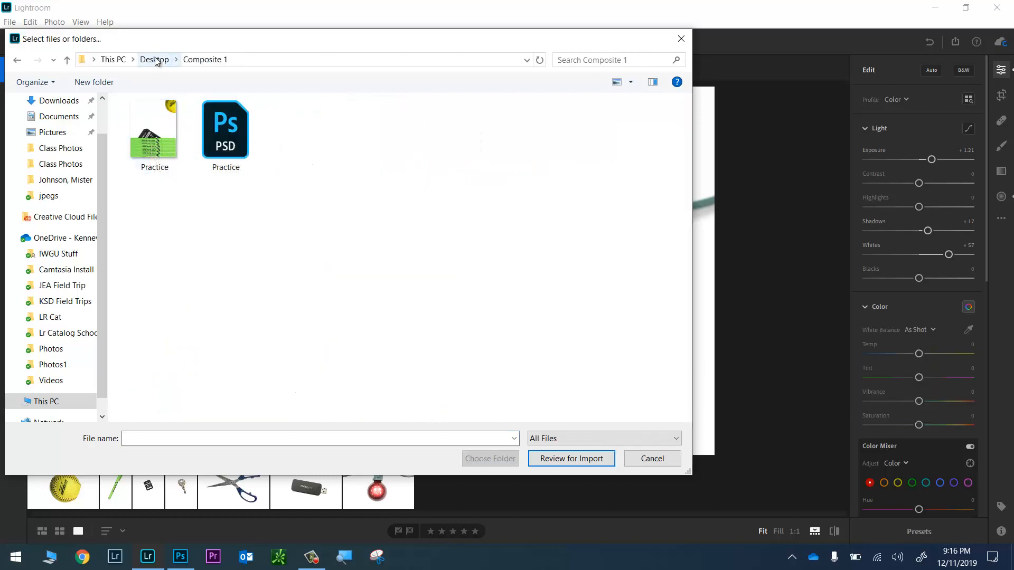
double_click(154, 134)
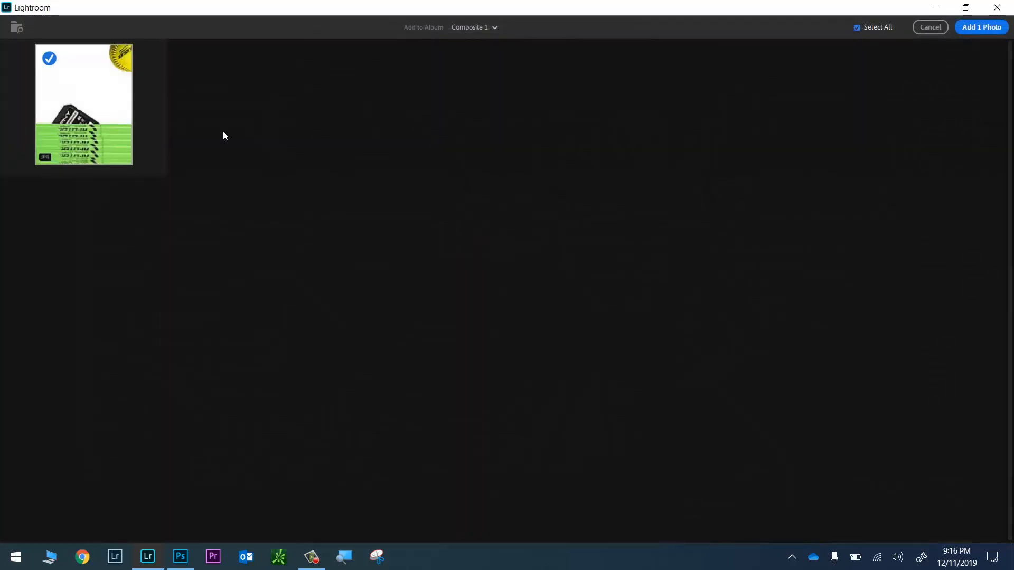
click(465, 27)
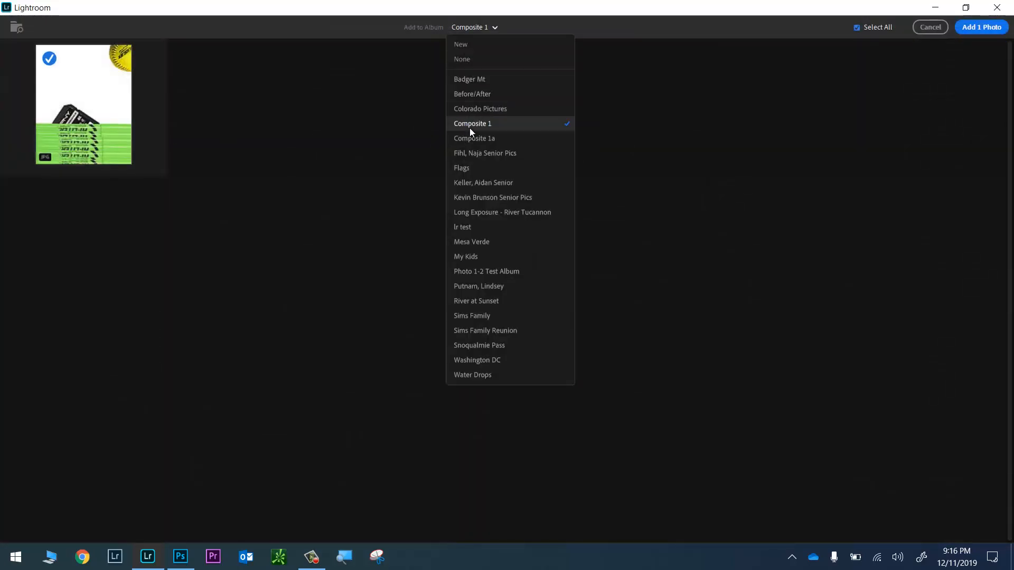
click(470, 128)
click(975, 28)
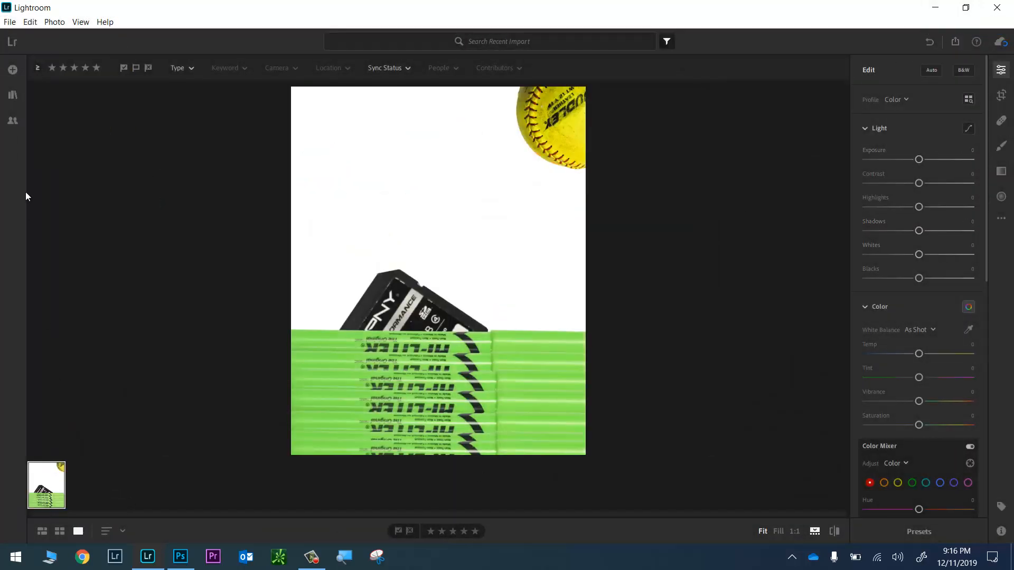
Step: Open the Composite 1 album and create a Share & Invite link for the imported composite photo
click(10, 94)
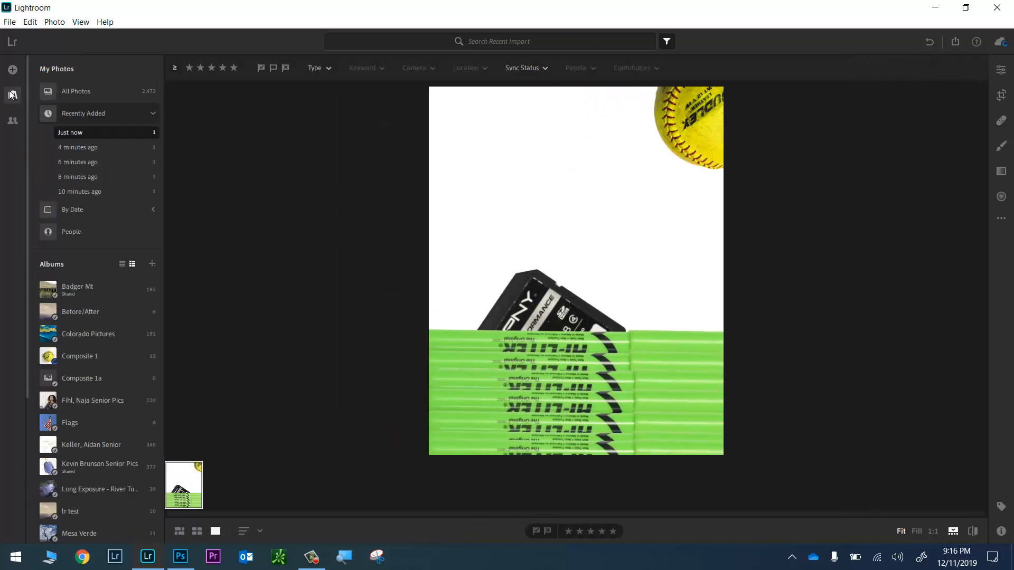
click(93, 355)
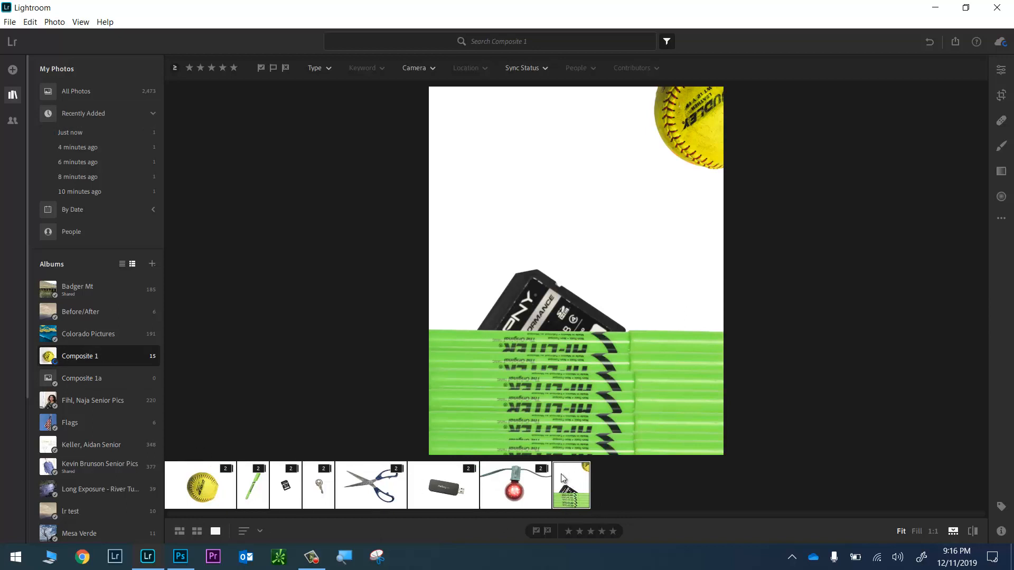
click(955, 41)
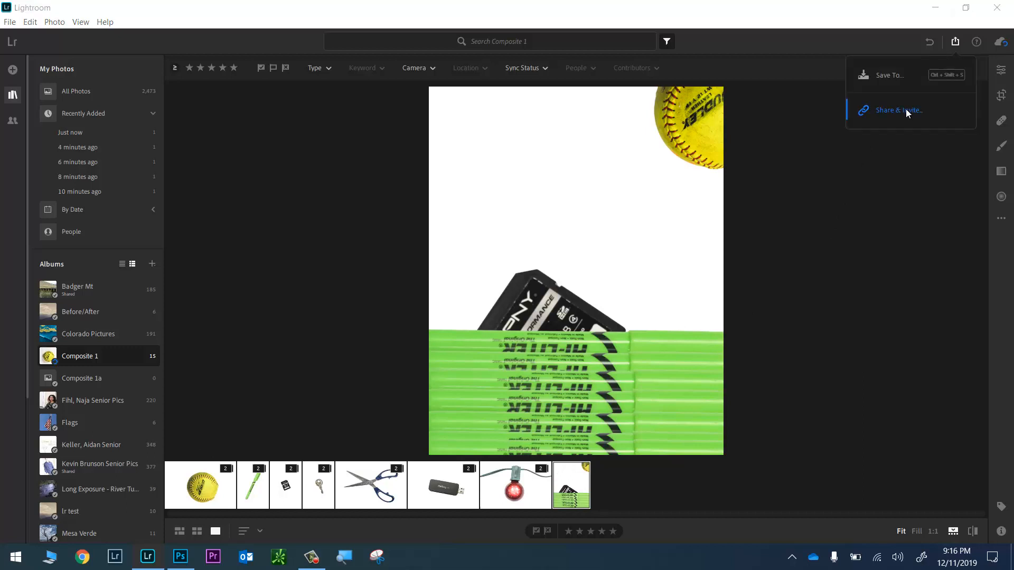
click(905, 110)
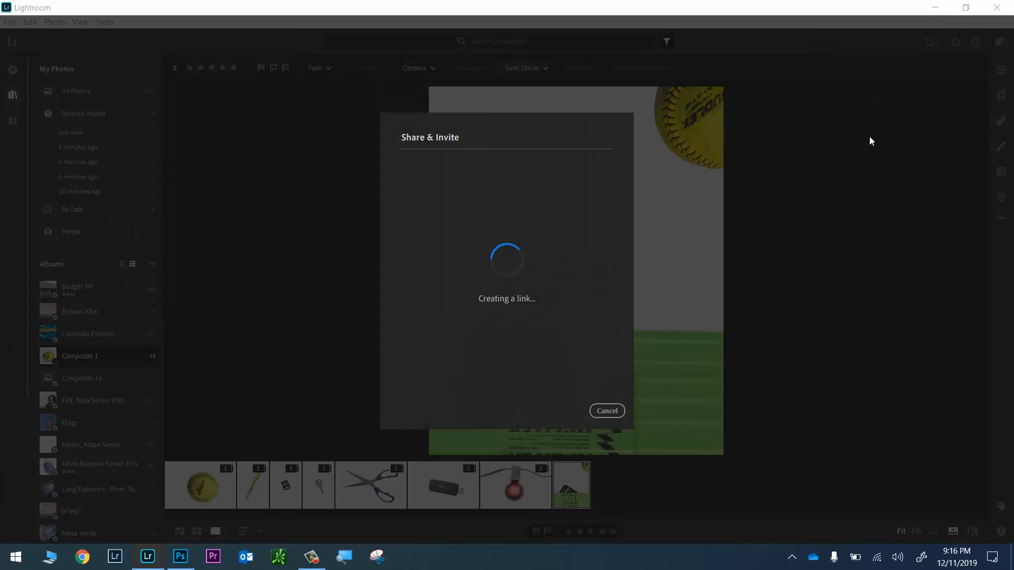
key(alt+Tab)
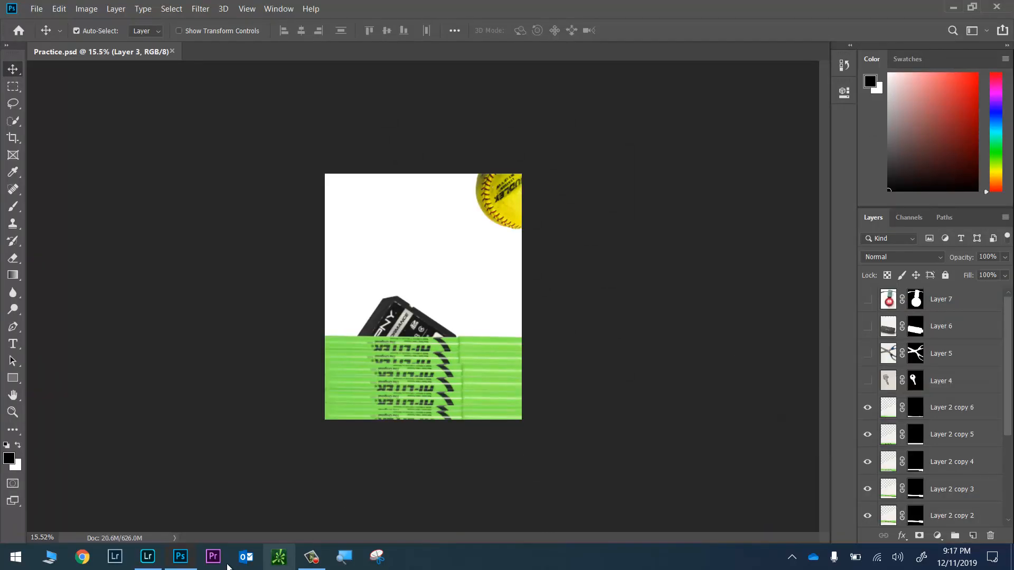
click(147, 558)
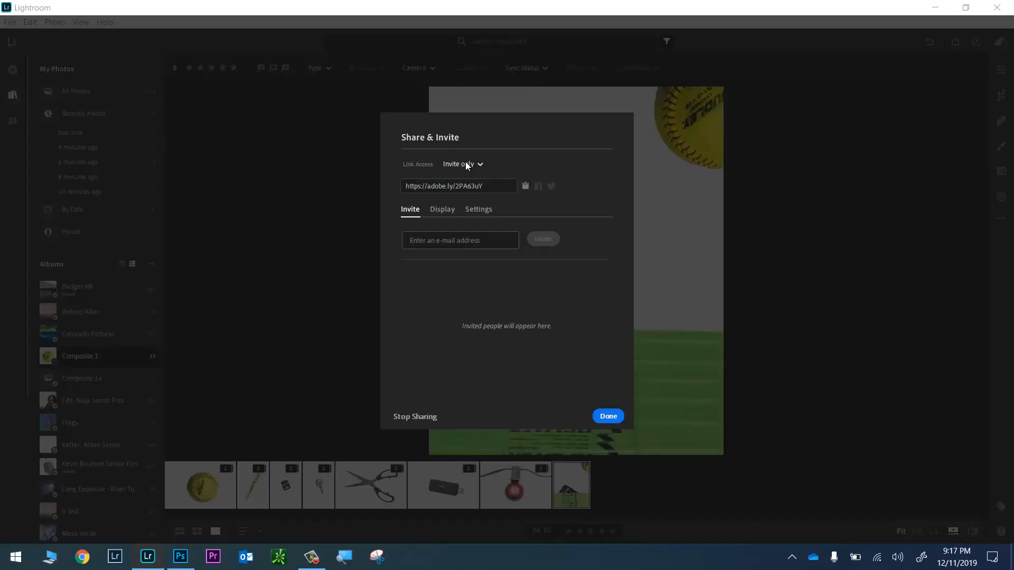
Step: Set the share link's access to Anyone can view, check its sharing settings, and copy the link before finishing
click(466, 166)
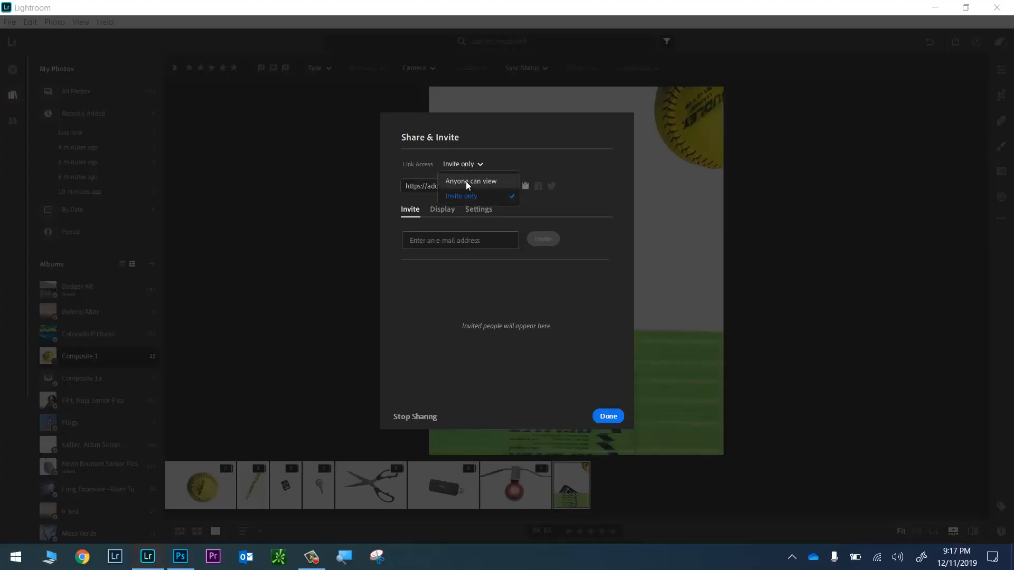
click(467, 182)
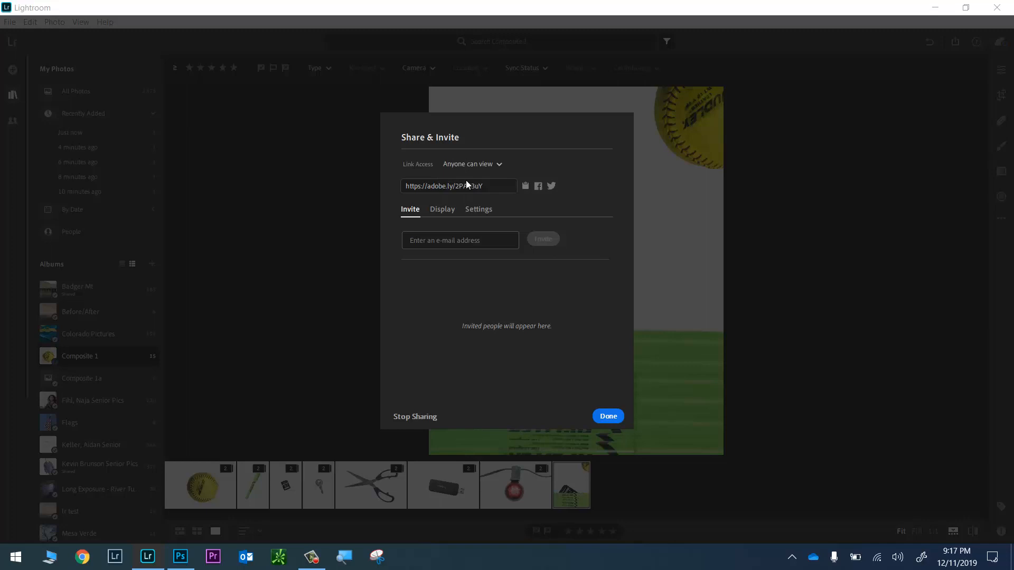
click(481, 210)
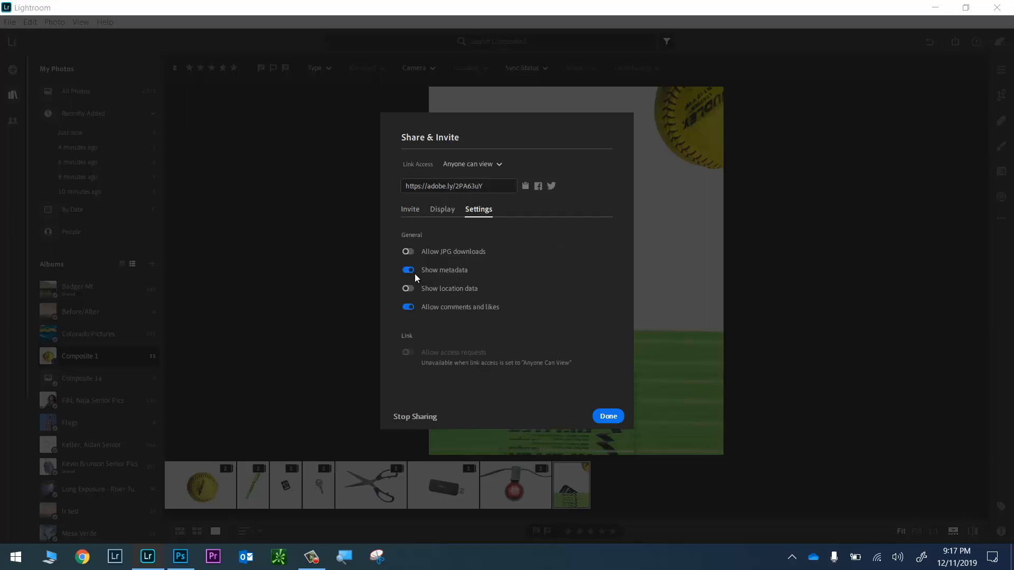
click(524, 186)
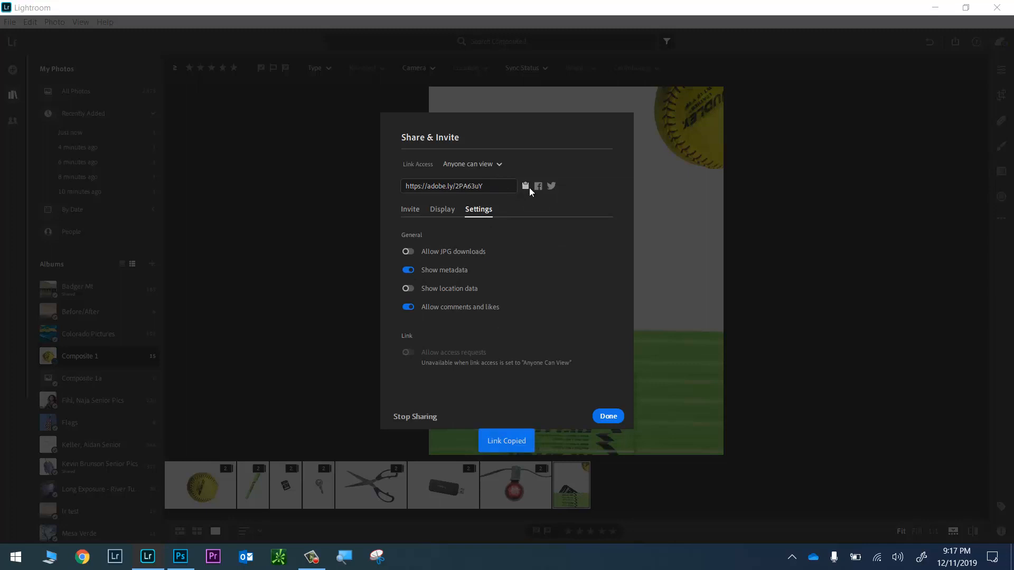
click(606, 415)
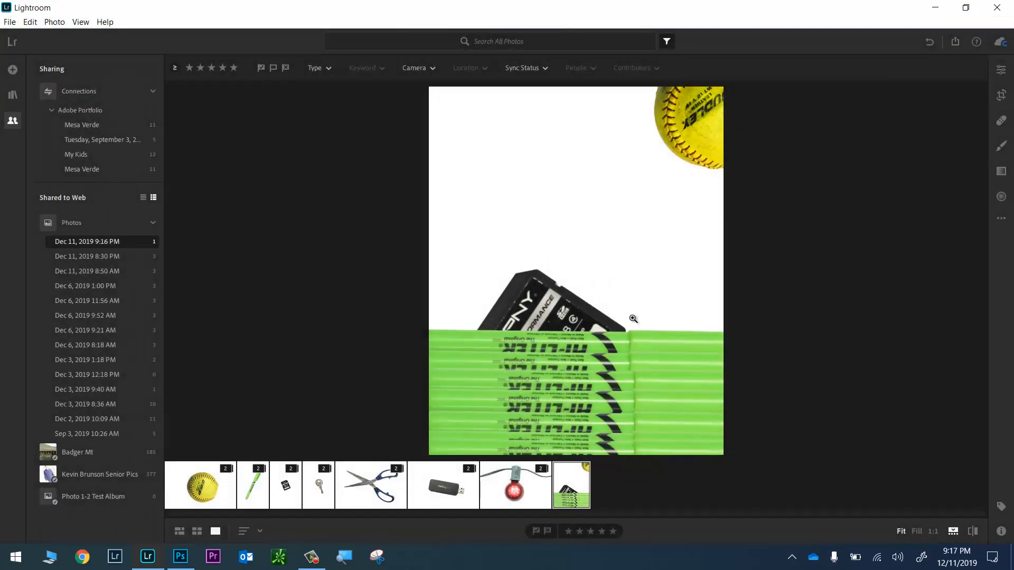